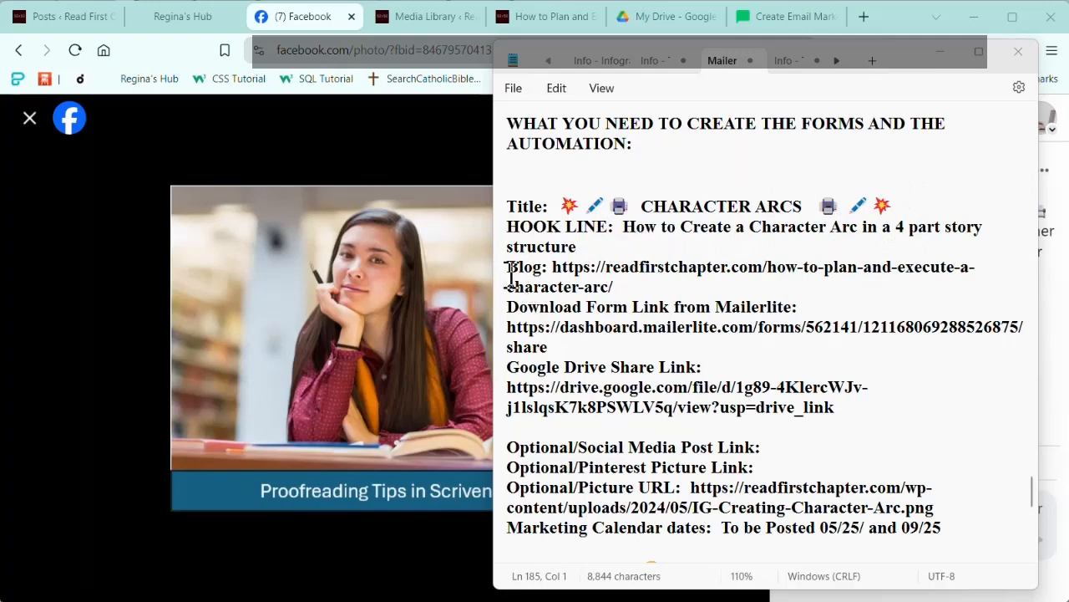
# Step: Review the Character Arcs checklist in the notes, covering the blog, form, Drive and picture links, calendar dates and form branding
pyautogui.click(550, 271)
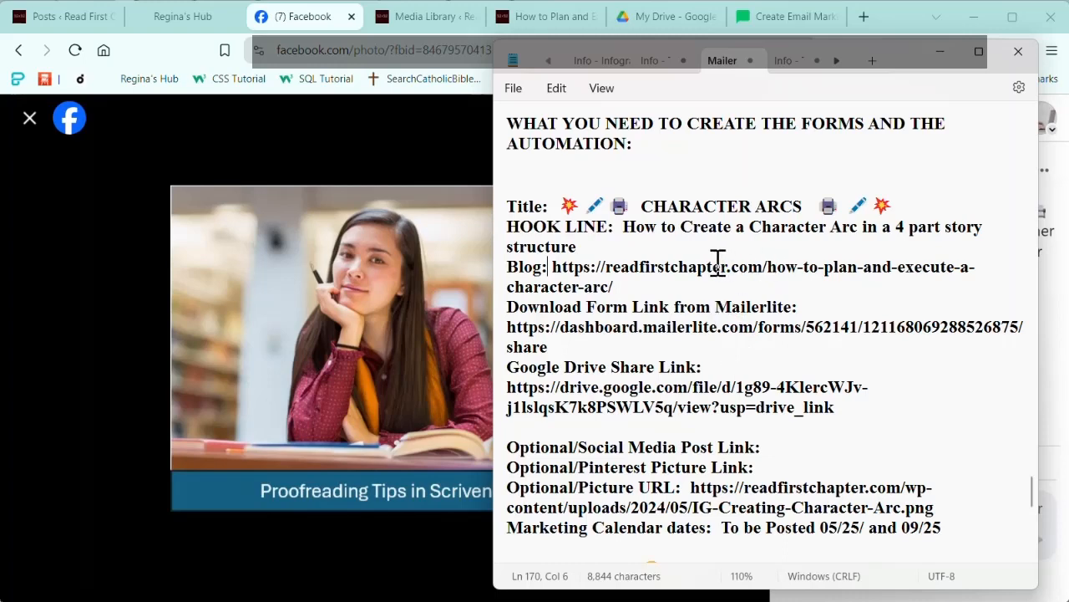
pyautogui.click(555, 307)
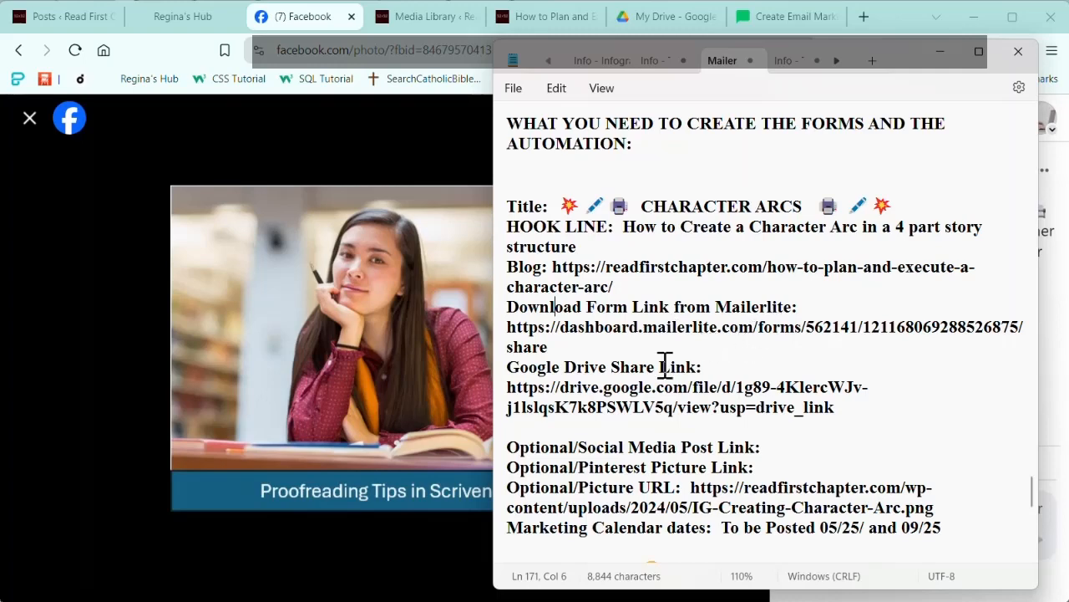
pyautogui.click(641, 369)
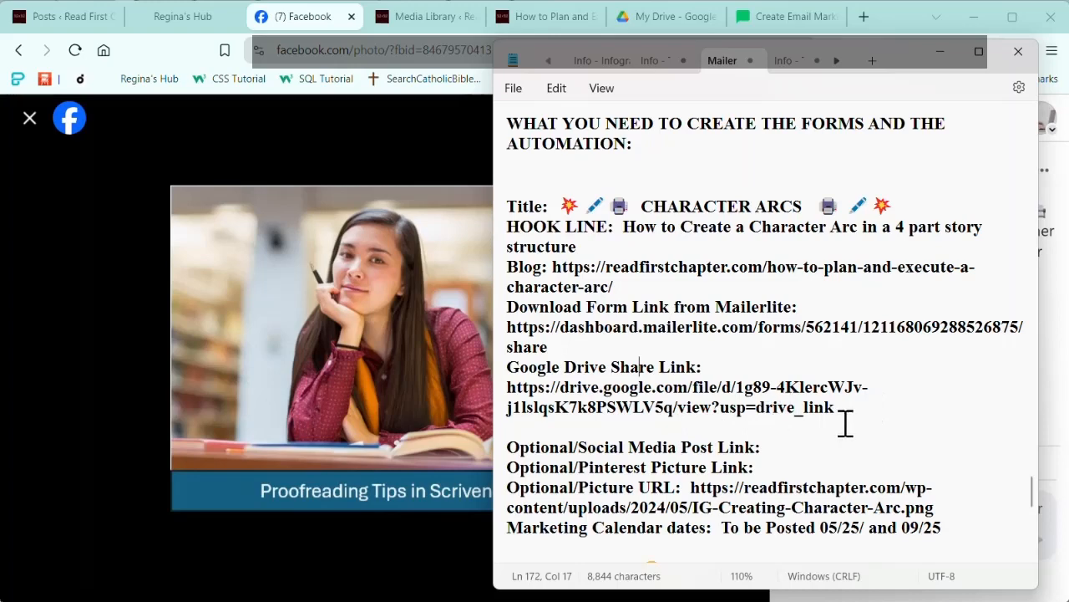
pyautogui.scroll(-2, 849, 423)
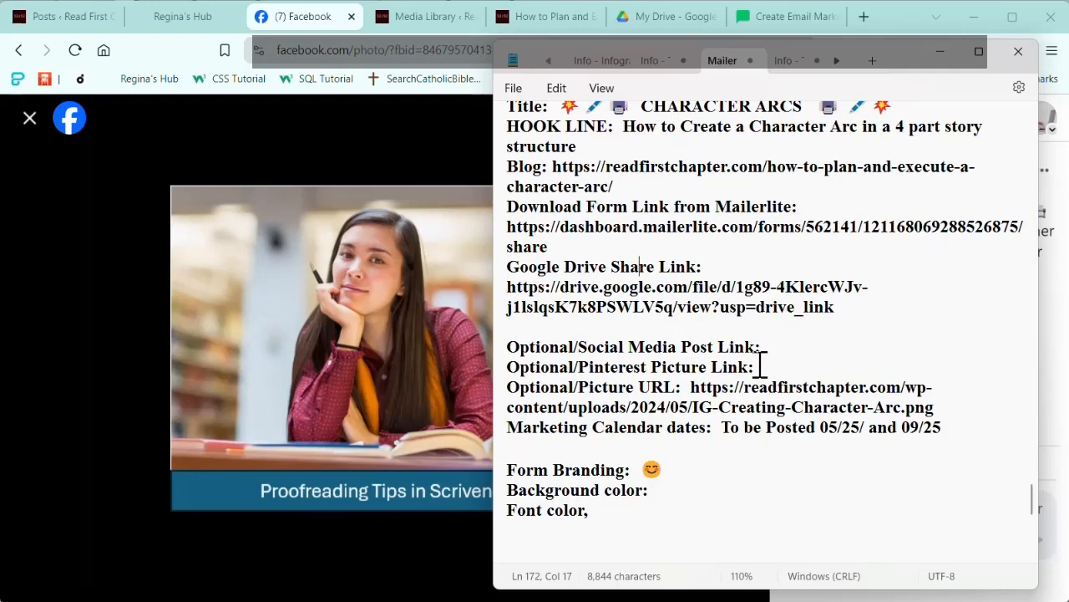
pyautogui.scroll(-2, 761, 334)
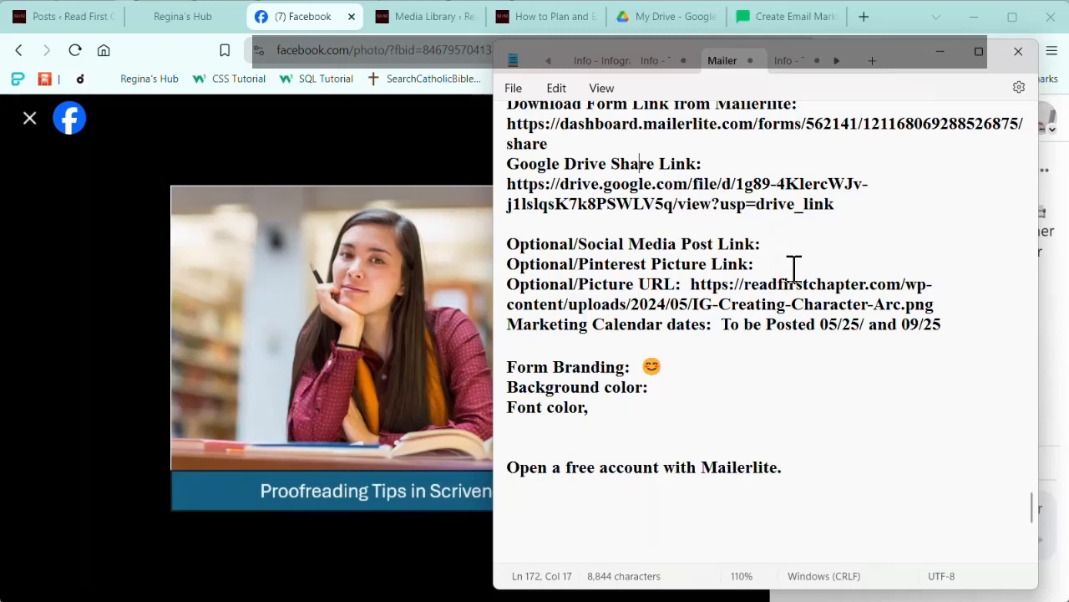
pyautogui.click(688, 285)
pyautogui.press('Right')
pyautogui.moveTo(691, 284); pyautogui.dragTo(948, 317)
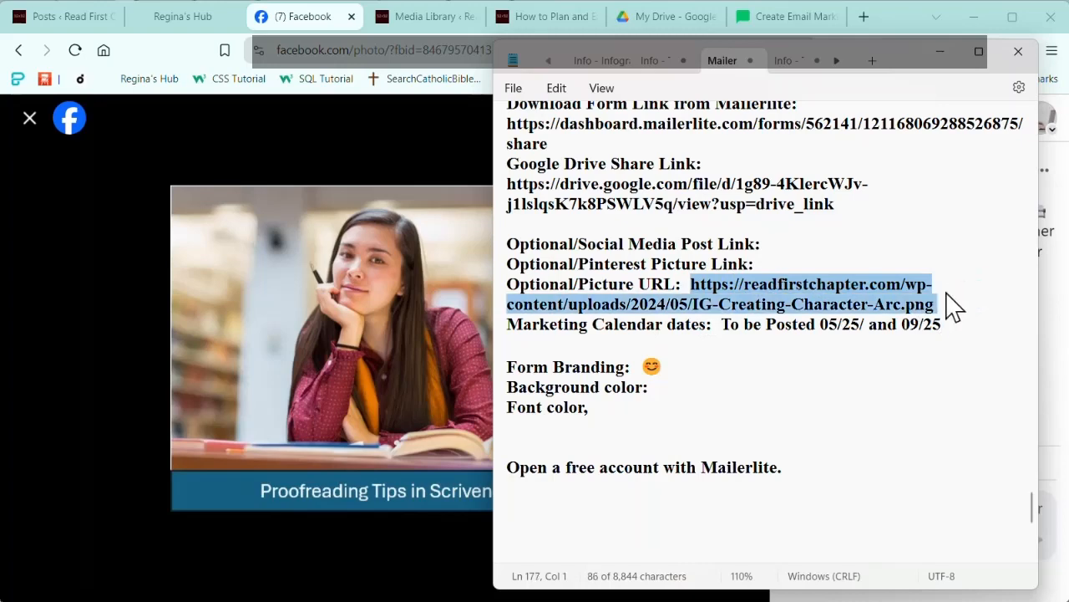
pyautogui.click(958, 308)
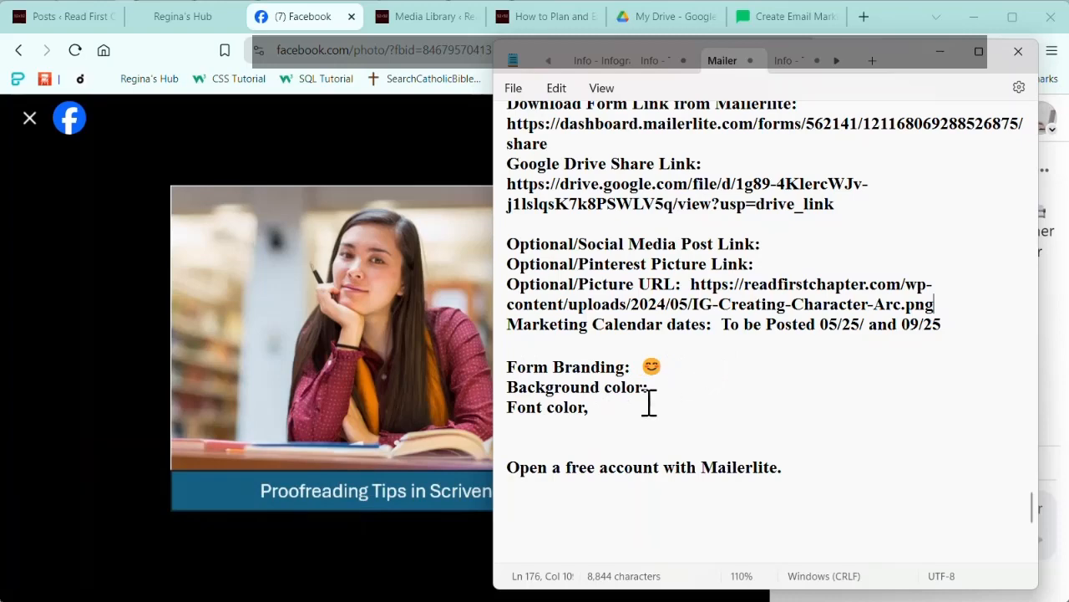
pyautogui.click(612, 409)
pyautogui.click(821, 470)
pyautogui.scroll(2, 911, 384)
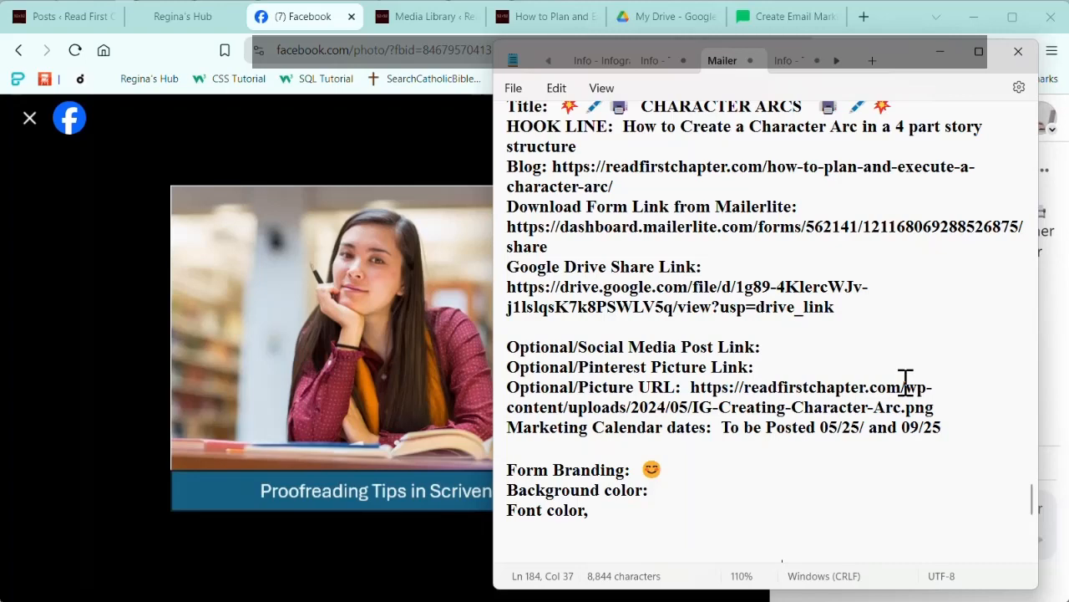
pyautogui.scroll(2, 905, 380)
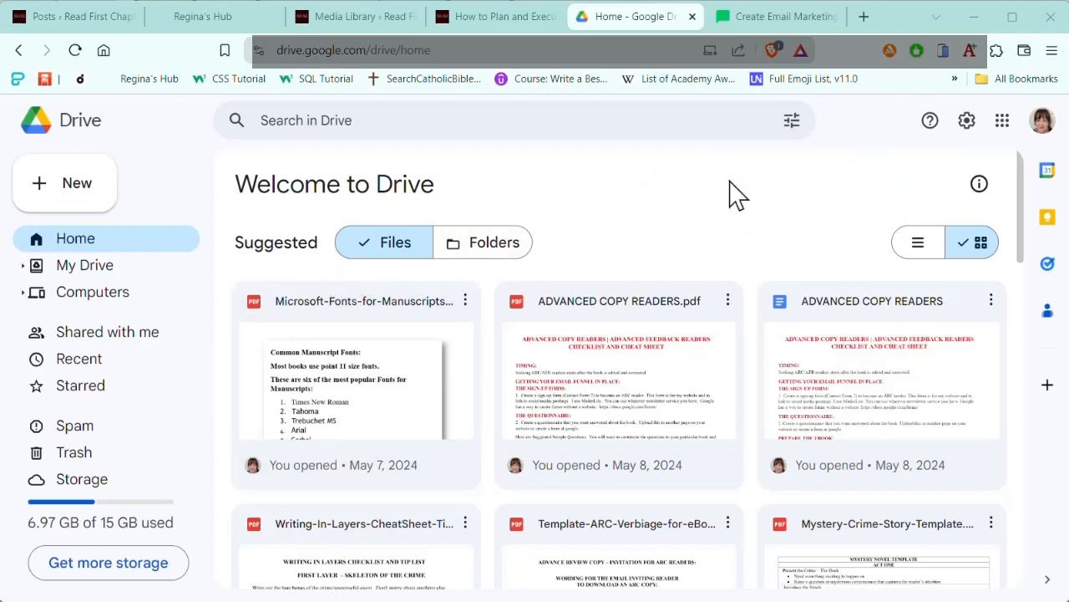
# Step: Open the Downloads folder within My Drive in Google Drive
pyautogui.scroll(-2, 683, 224)
pyautogui.scroll(2, 683, 226)
pyautogui.click(85, 264)
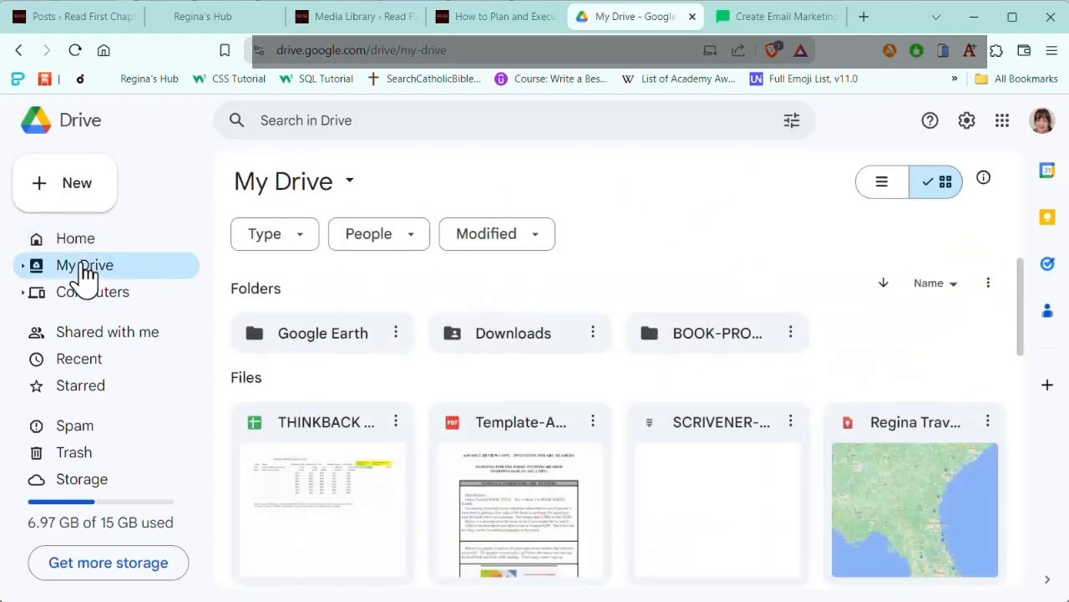
pyautogui.doubleClick(506, 341)
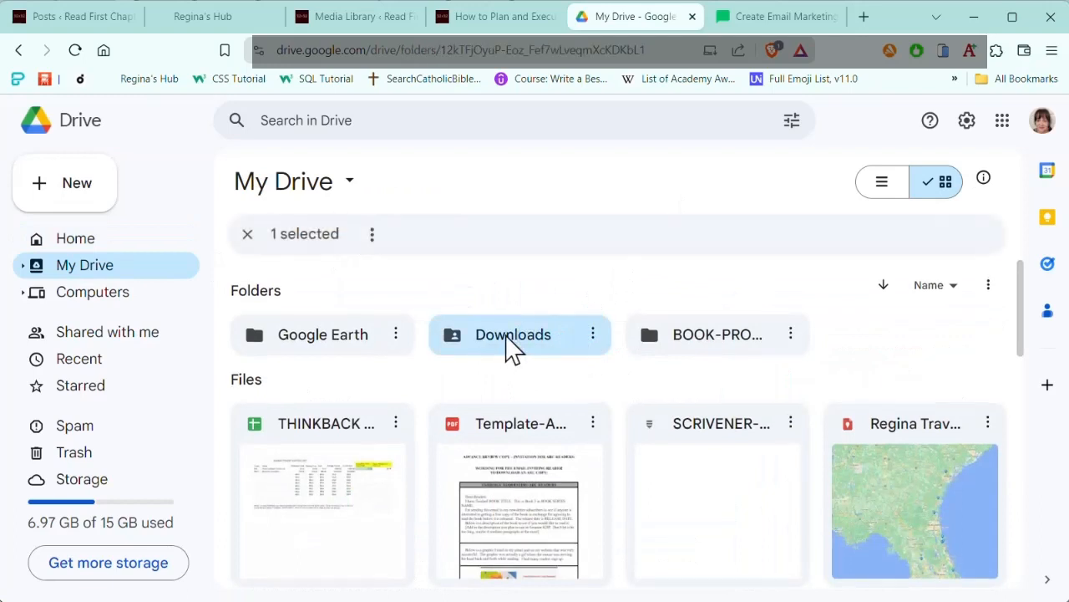
pyautogui.click(506, 341)
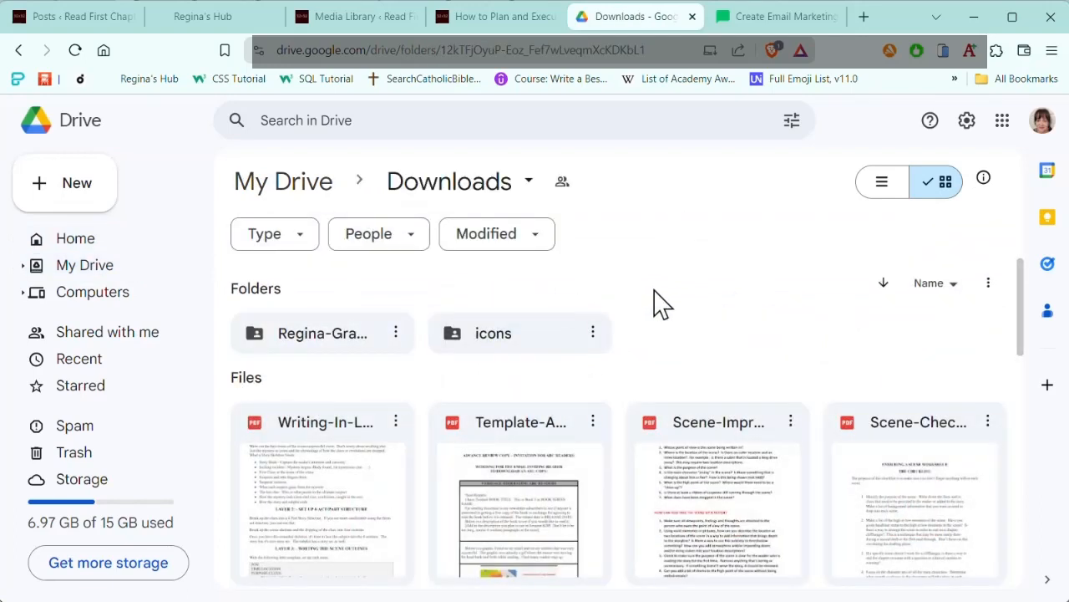
pyautogui.click(735, 288)
pyautogui.click(714, 290)
pyautogui.click(710, 285)
pyautogui.click(247, 296)
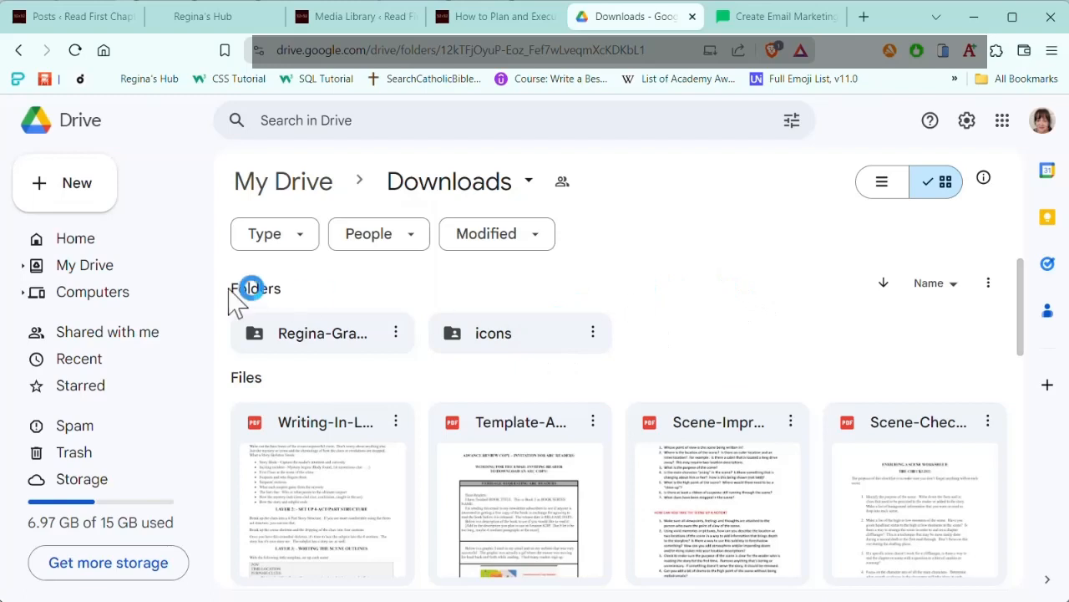
# Step: Upload IG-Creating-Character-Arc.png from the INFOGRAPHICS folder into the Downloads folder on Drive
pyautogui.click(73, 184)
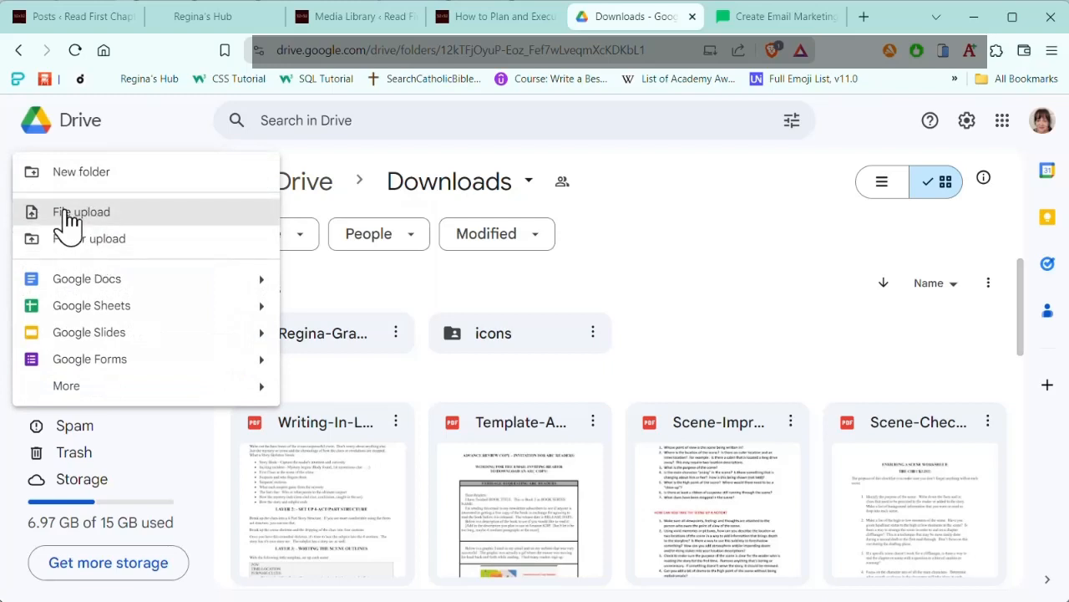
pyautogui.click(83, 211)
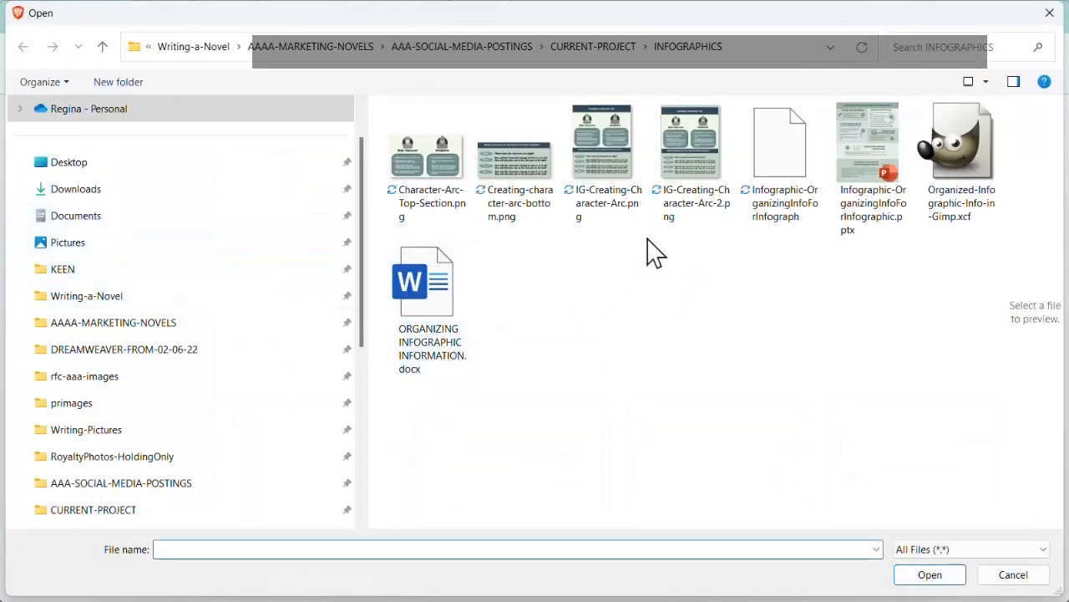
pyautogui.click(599, 152)
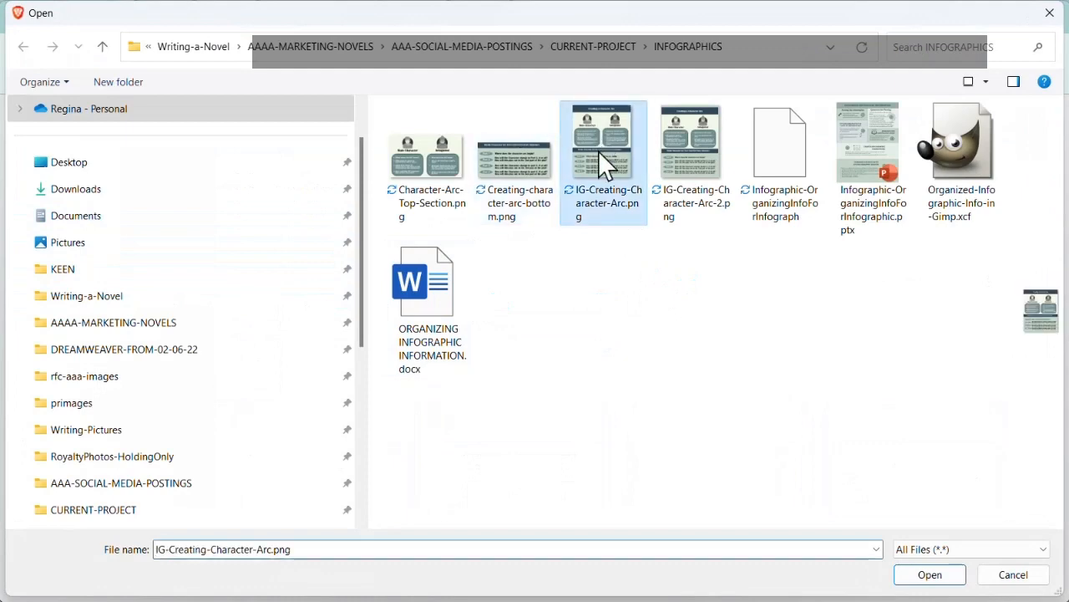
pyautogui.click(930, 574)
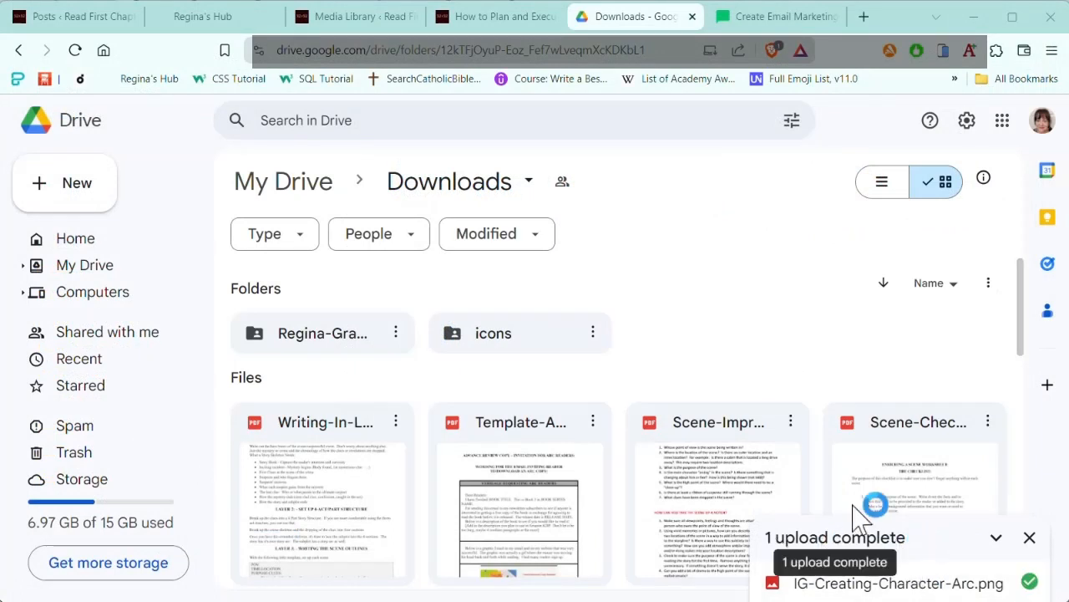
# Step: Refresh Drive and reopen the Downloads folder from My Drive
pyautogui.scroll(-2, 664, 318)
pyautogui.scroll(2, 493, 302)
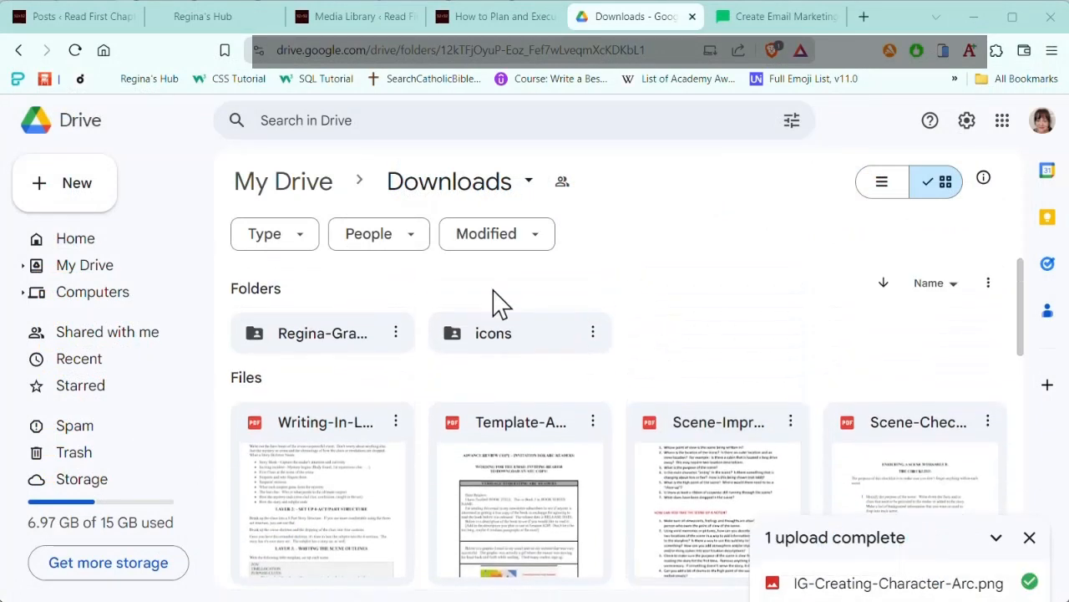
pyautogui.click(74, 50)
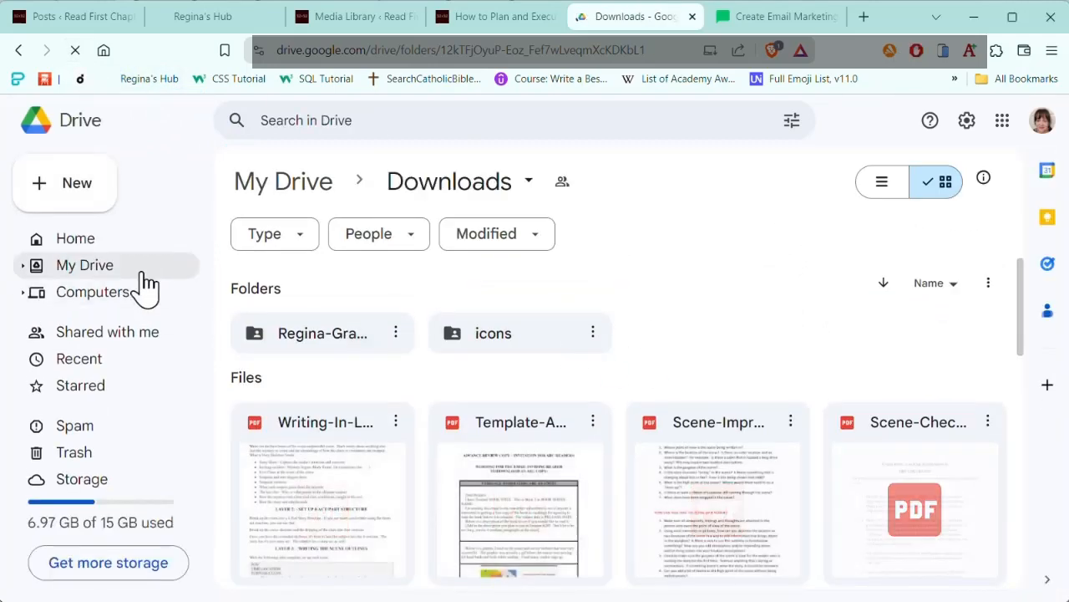
pyautogui.click(87, 266)
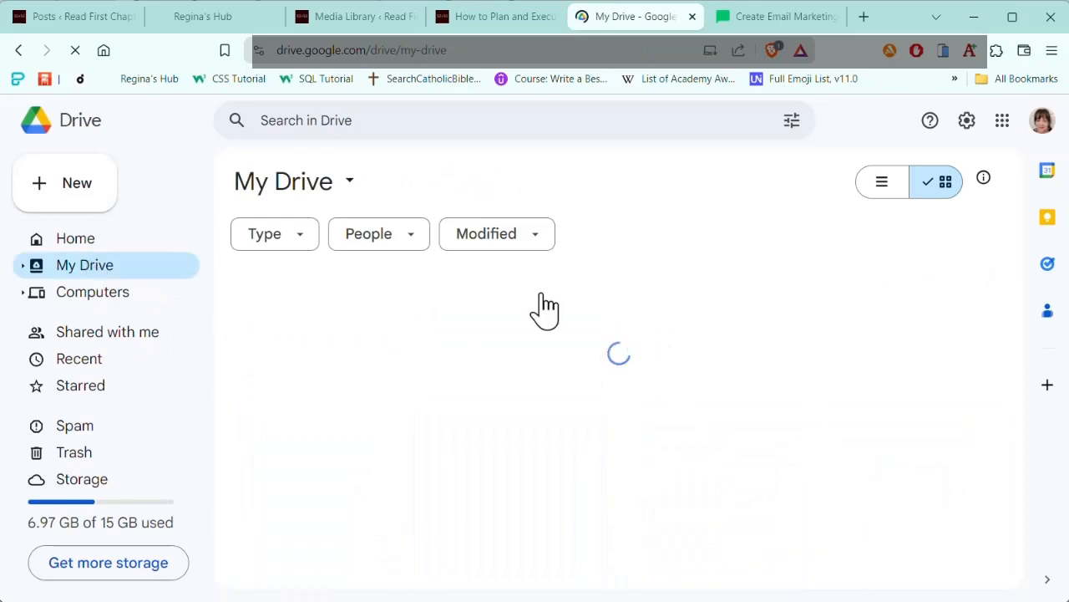
pyautogui.click(544, 335)
pyautogui.doubleClick(523, 346)
# Step: Locate the uploaded Creating a Character Arc infographic in Downloads and copy its share link
pyautogui.scroll(-6, 693, 326)
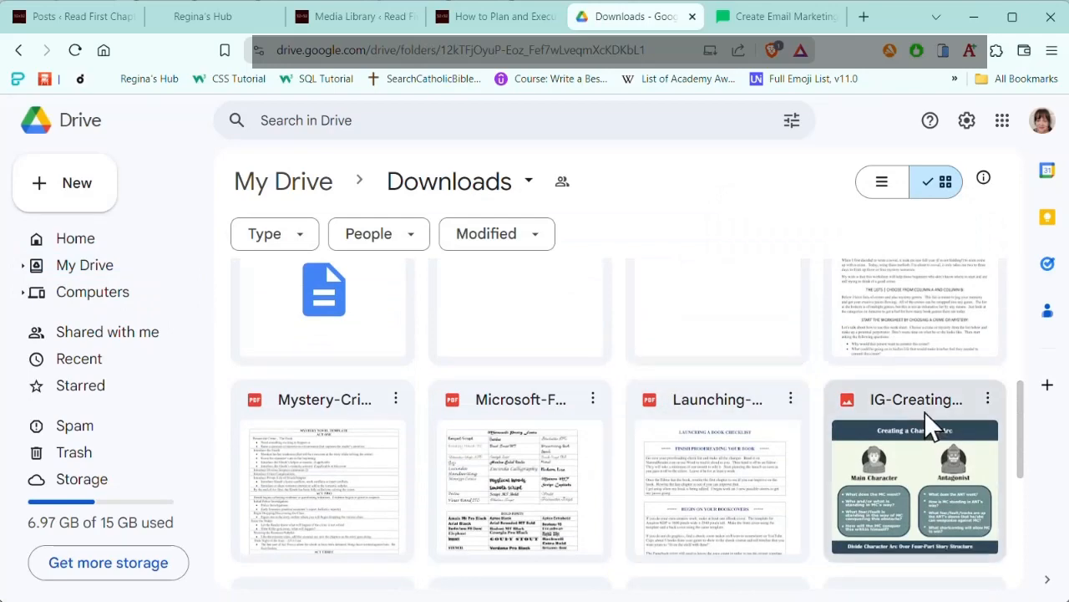
pyautogui.scroll(-2, 914, 435)
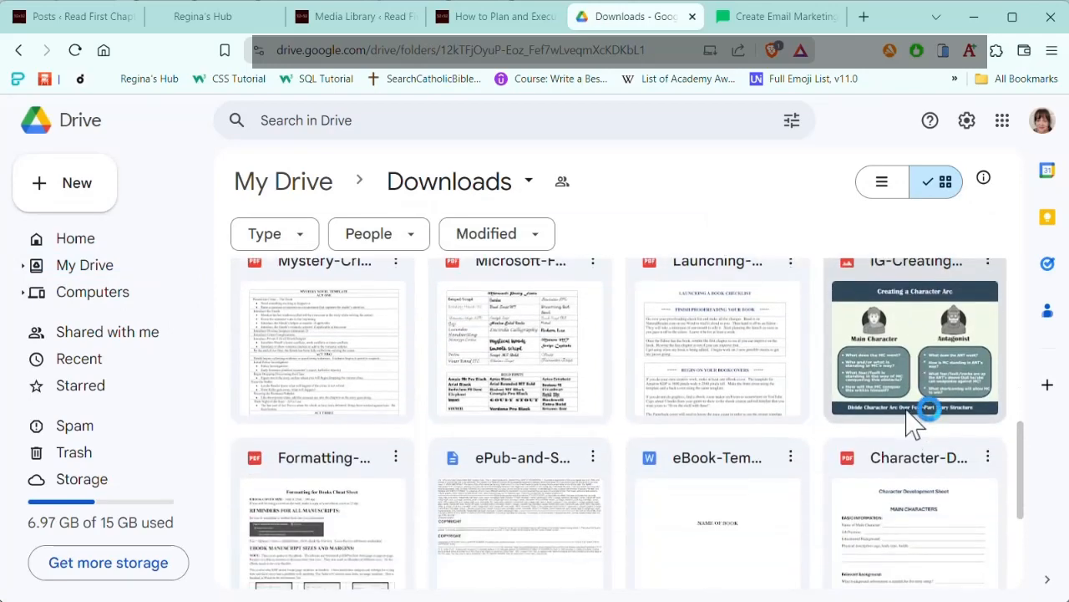
pyautogui.scroll(2, 909, 418)
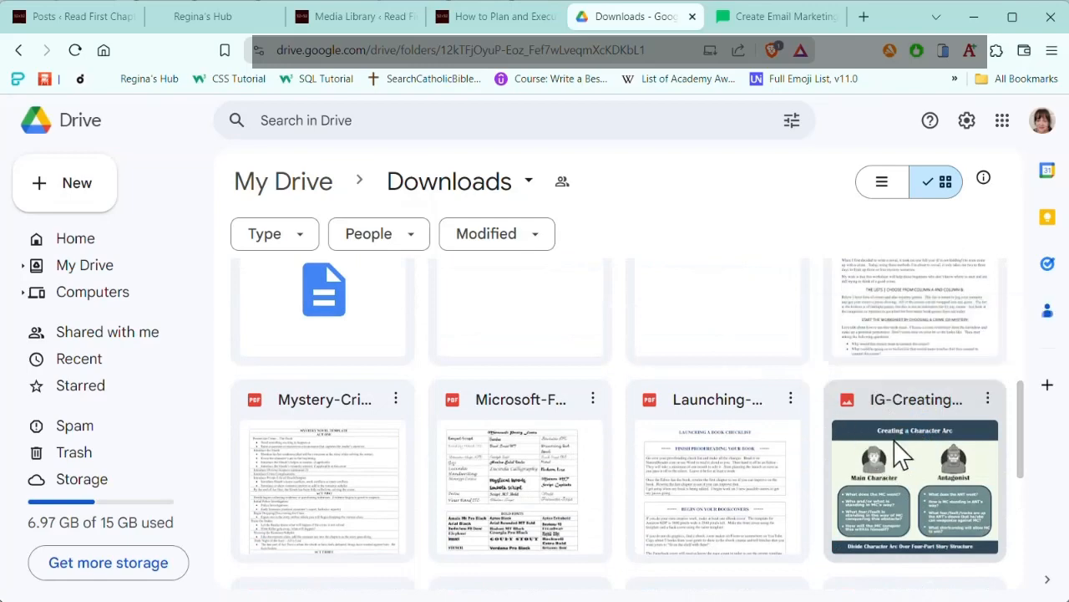
pyautogui.click(989, 399)
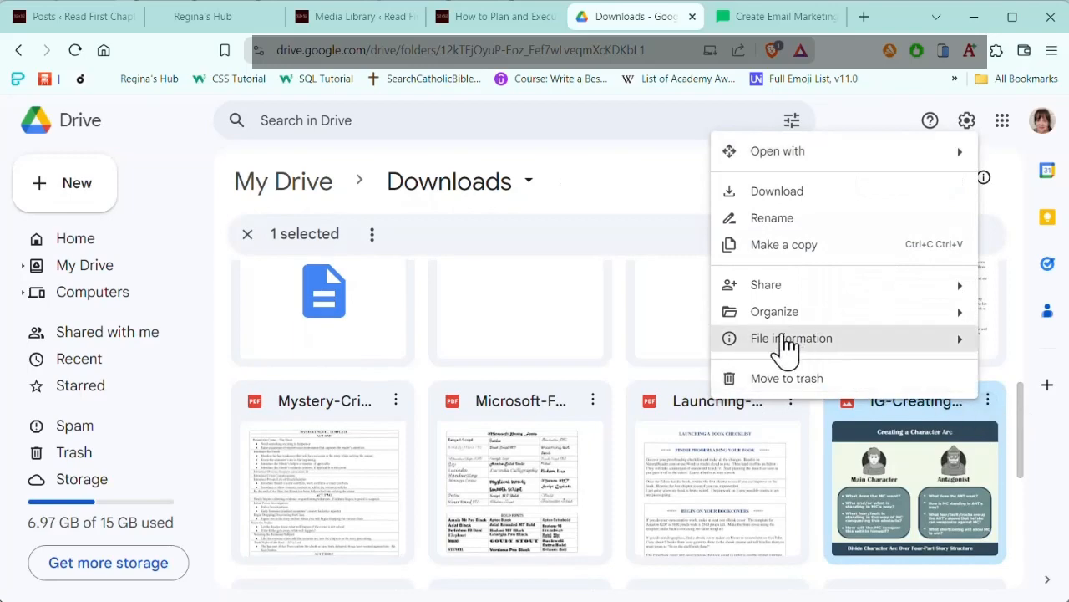
pyautogui.moveTo(761, 291)
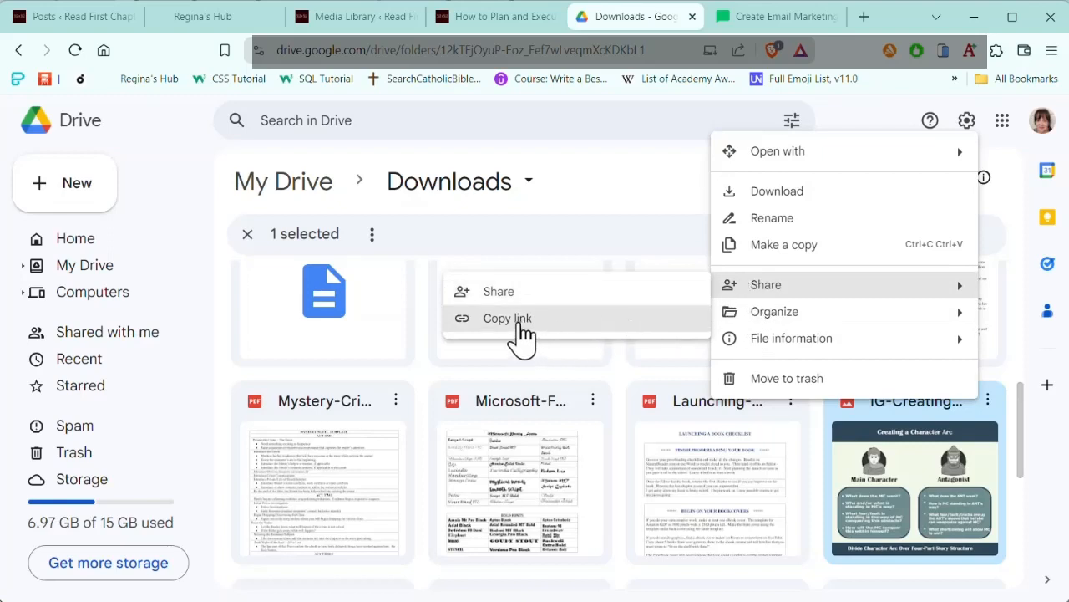
pyautogui.click(519, 321)
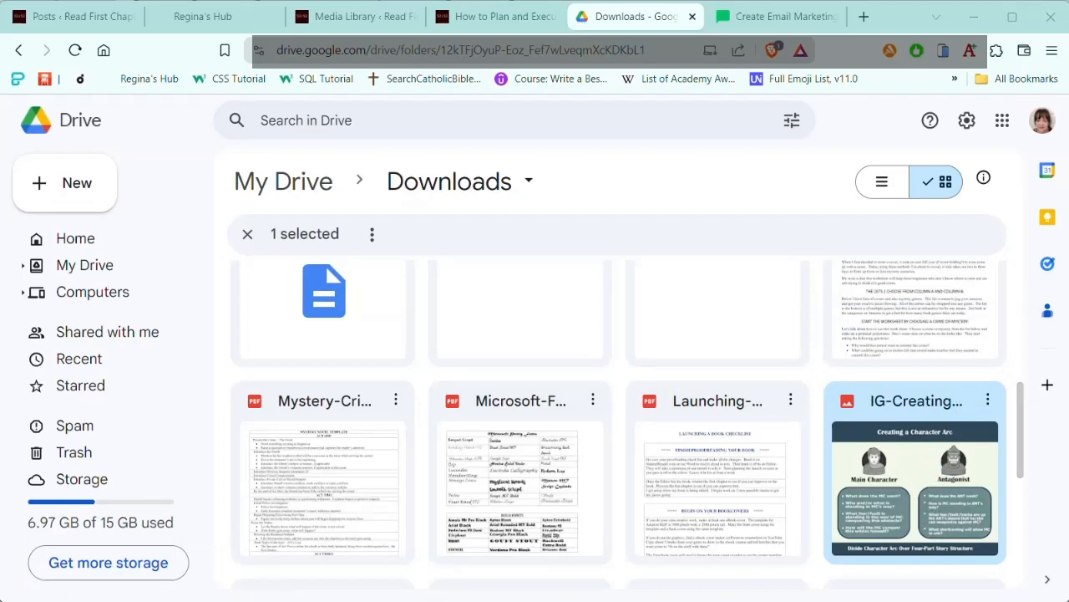
# Step: Switch to the Mailer notes in Notepad and paste the Drive link into the blank area under "LAST STEP - THE DOUBLE OPT IN."
pyautogui.click(382, 597)
pyautogui.scroll(1, 806, 385)
pyautogui.scroll(1, 777, 400)
pyautogui.scroll(-3, 588, 373)
pyautogui.click(589, 364)
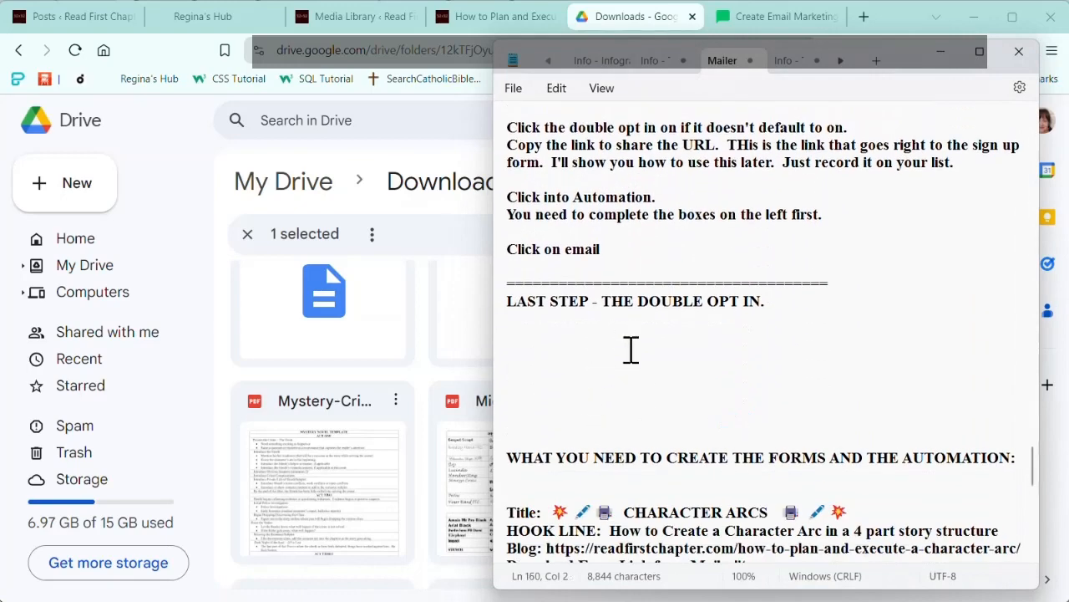
pyautogui.hotkey('ctrl', 'v')
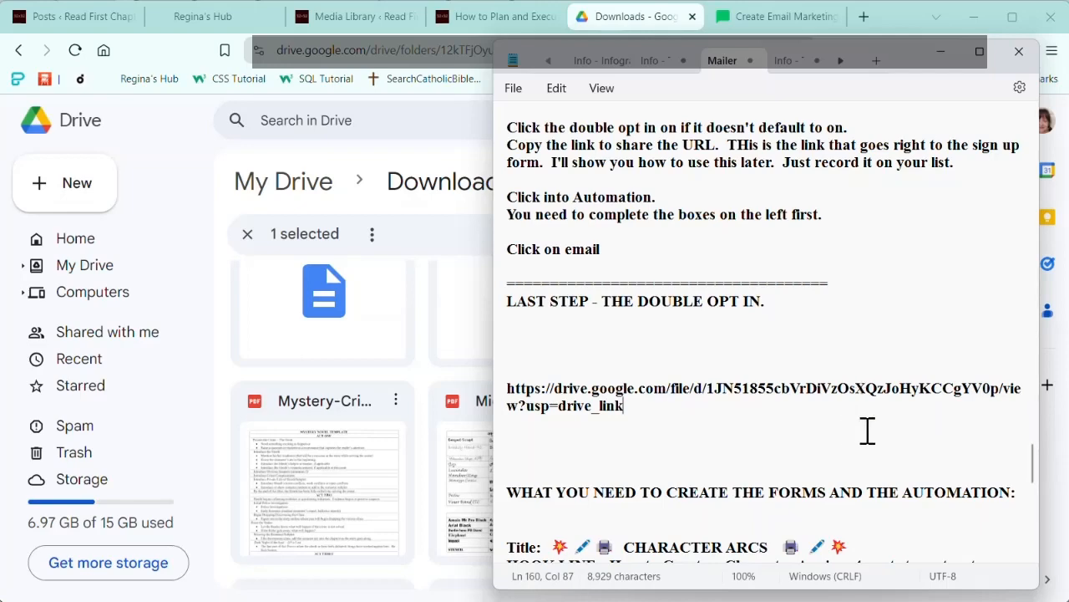
# Step: Replace the Google Drive Share Link in the Character Arcs checklist with the copied link to the infographic
pyautogui.scroll(-7, 853, 432)
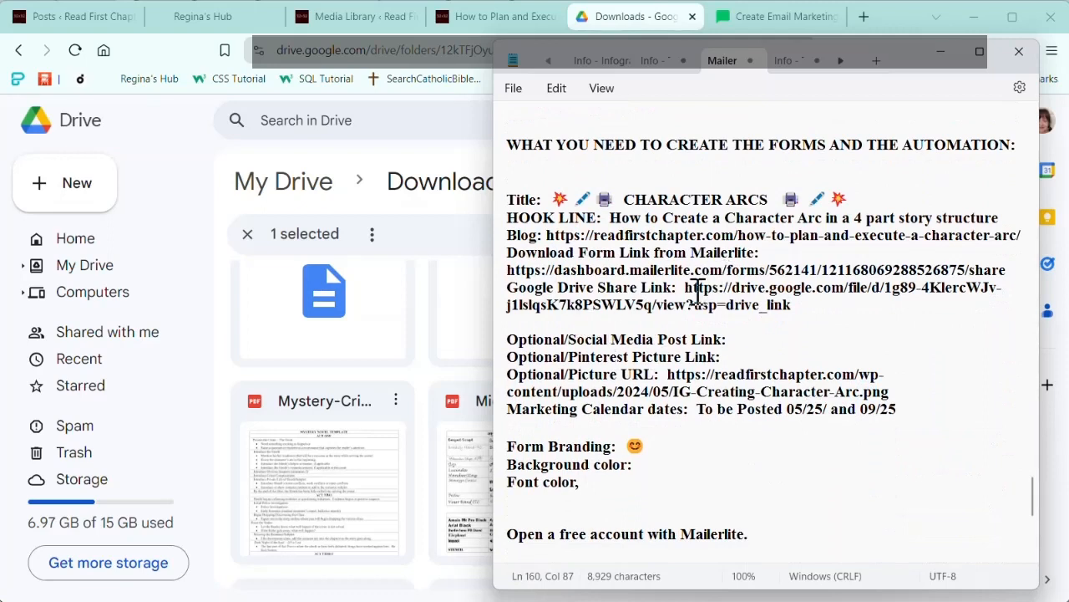
pyautogui.moveTo(685, 294); pyautogui.dragTo(682, 294)
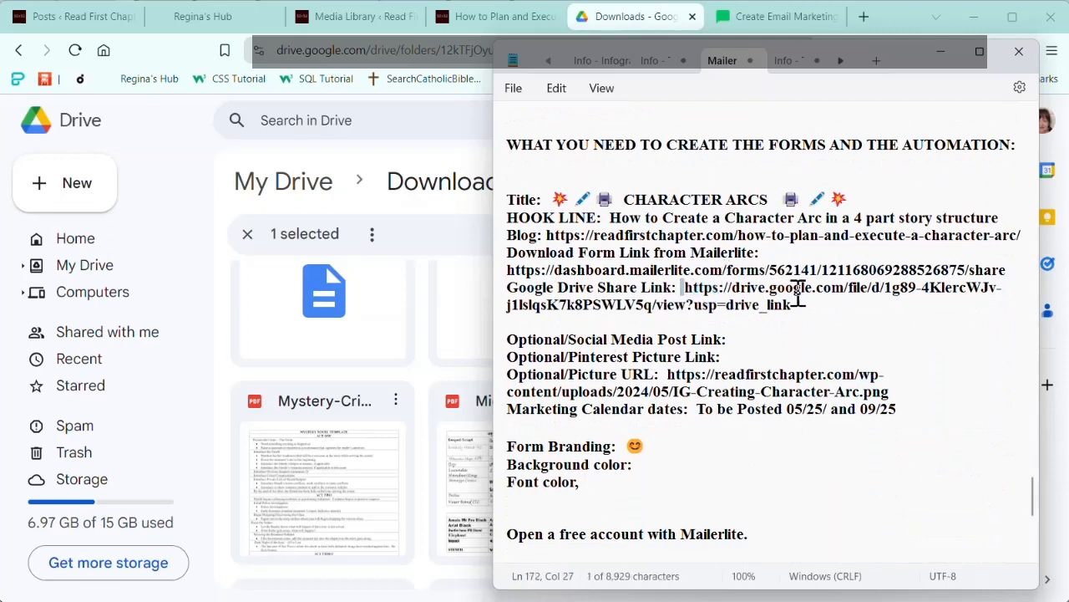
pyautogui.click(686, 289)
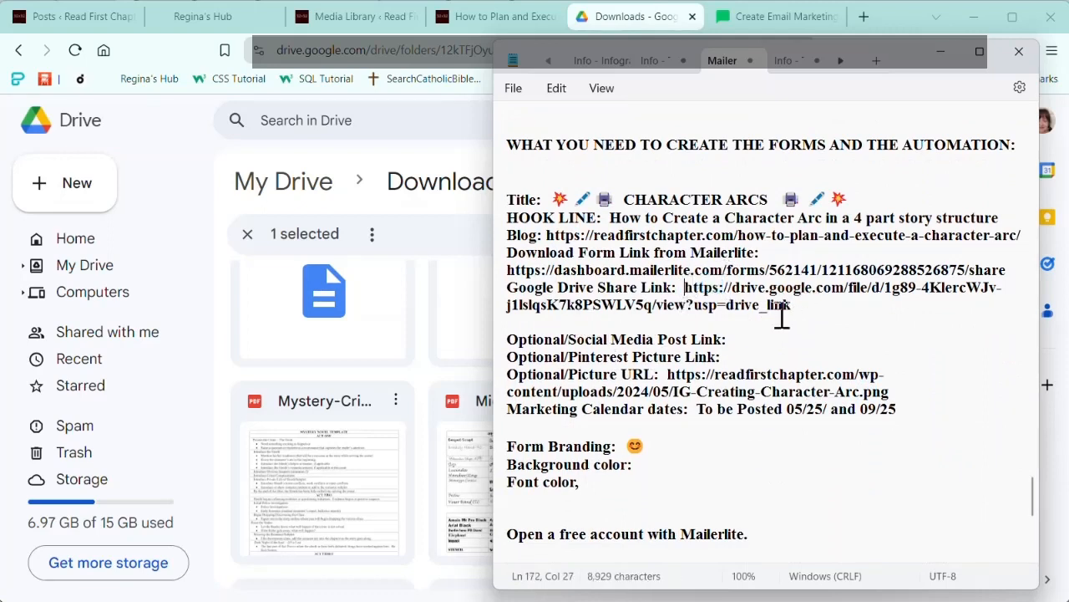
pyautogui.keyDown('shift'); pyautogui.click(804, 311); pyautogui.keyUp('shift')
pyautogui.hotkey('ctrl', 'v')
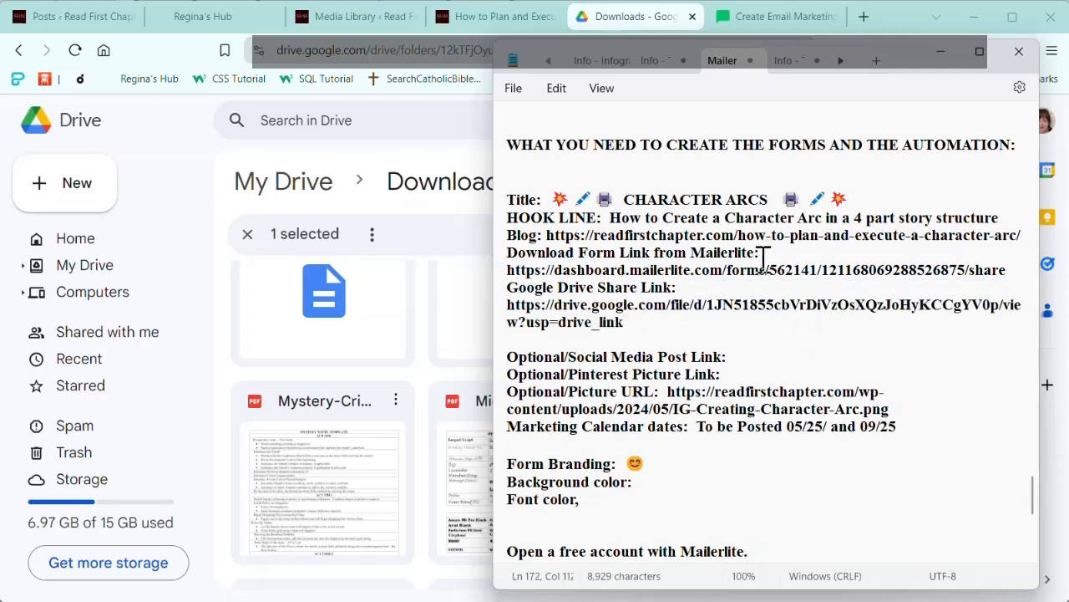
# Step: Delete the spare Drive link pasted above the checklist, and switch to the MailerLite dashboard in the browser
pyautogui.scroll(1, 646, 230)
pyautogui.scroll(3, 668, 226)
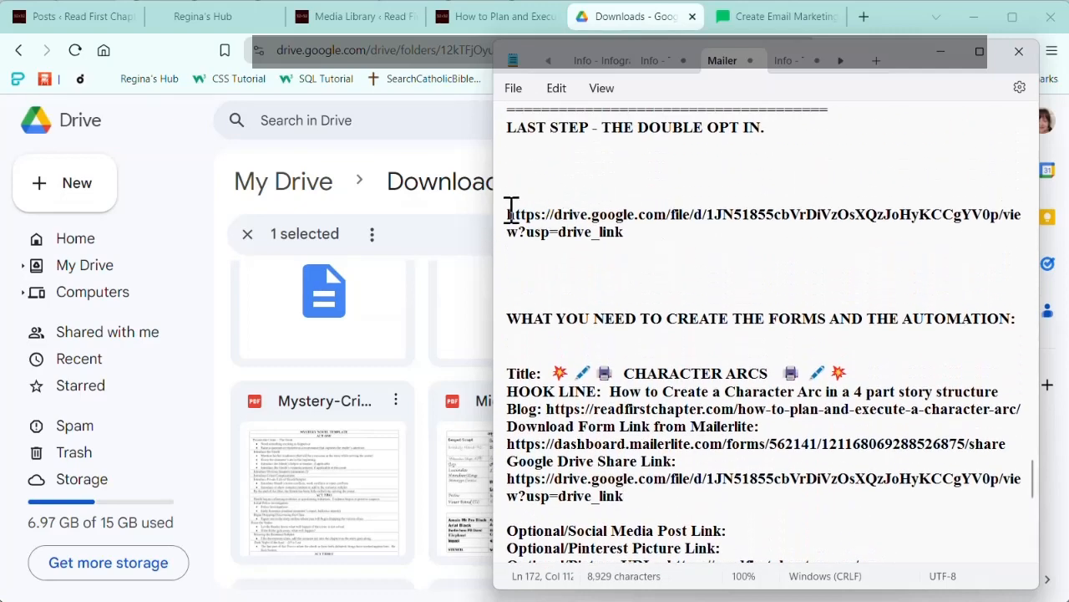
pyautogui.tripleClick(509, 210)
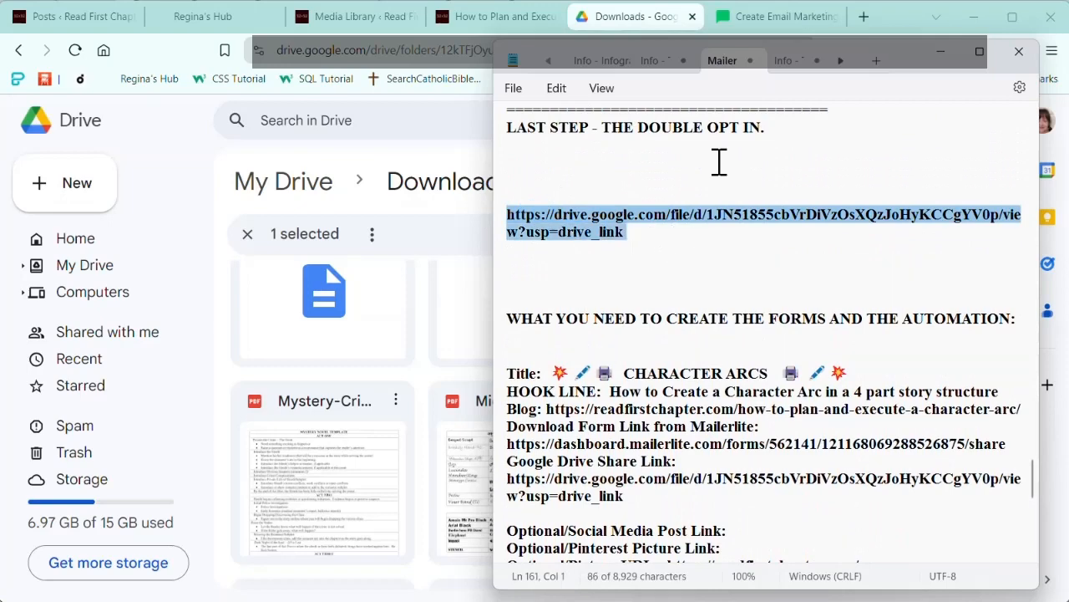
pyautogui.press('Delete')
pyautogui.hotkey('alt', 'Tab')
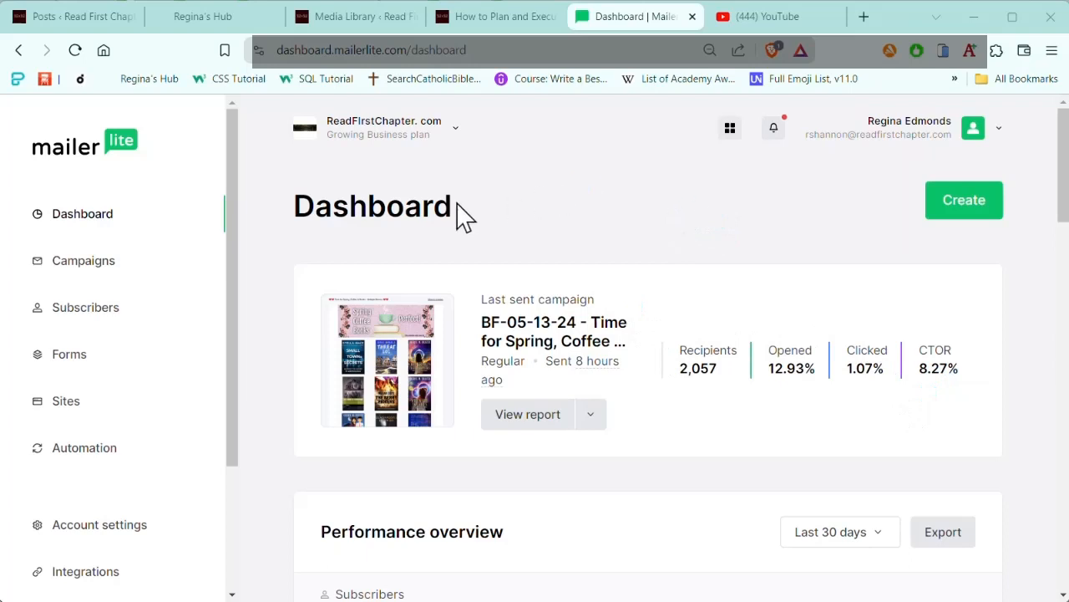
# Step: Go to the embedded forms in MailerLite and start creating a new embedded form
pyautogui.click(70, 367)
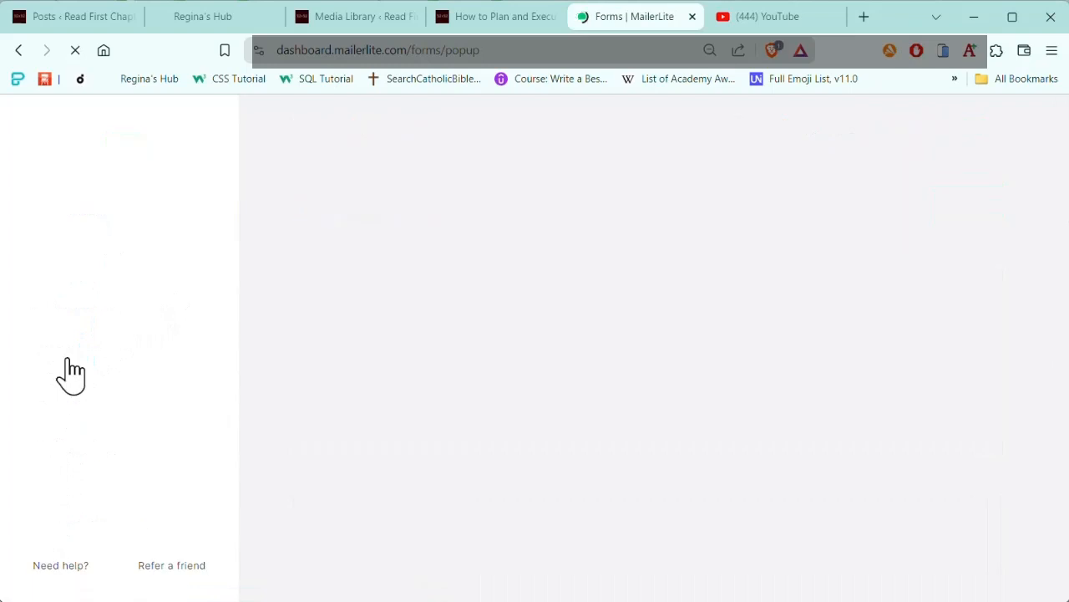
pyautogui.click(463, 257)
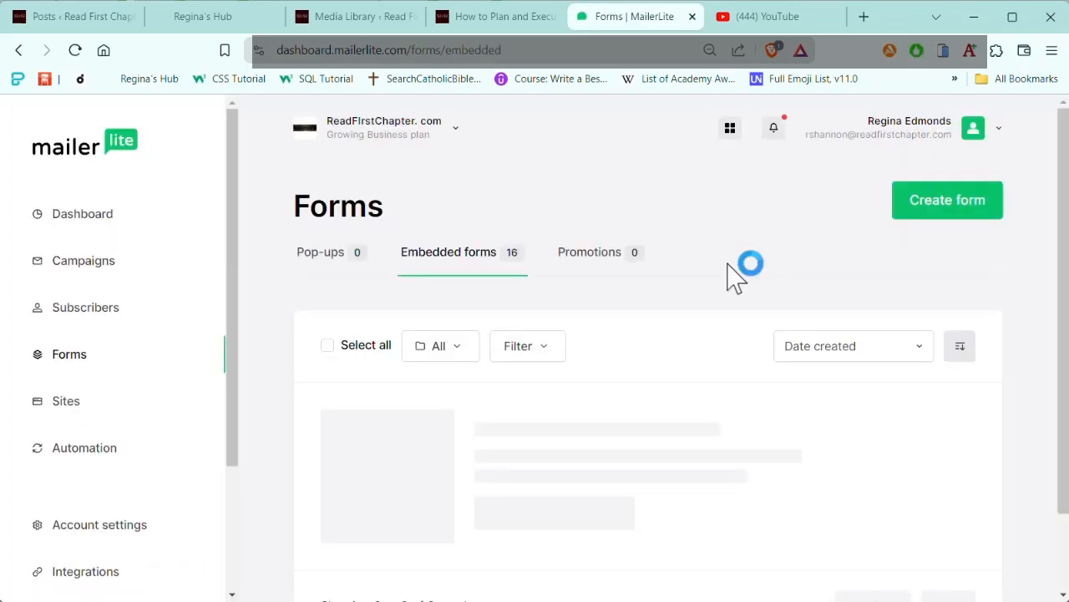
pyautogui.click(950, 219)
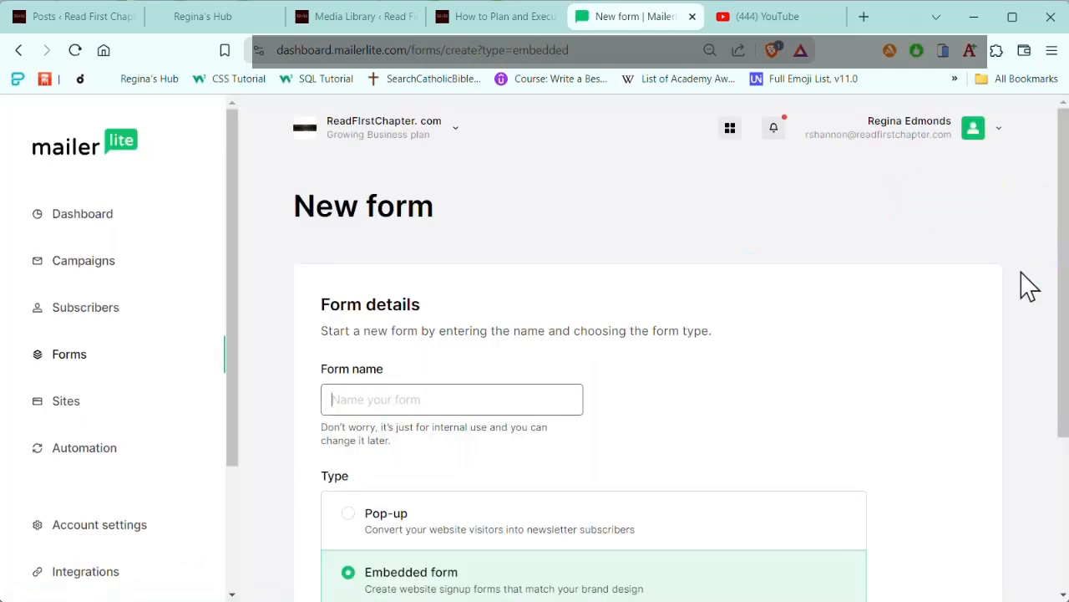
pyautogui.scroll(-2, 854, 356)
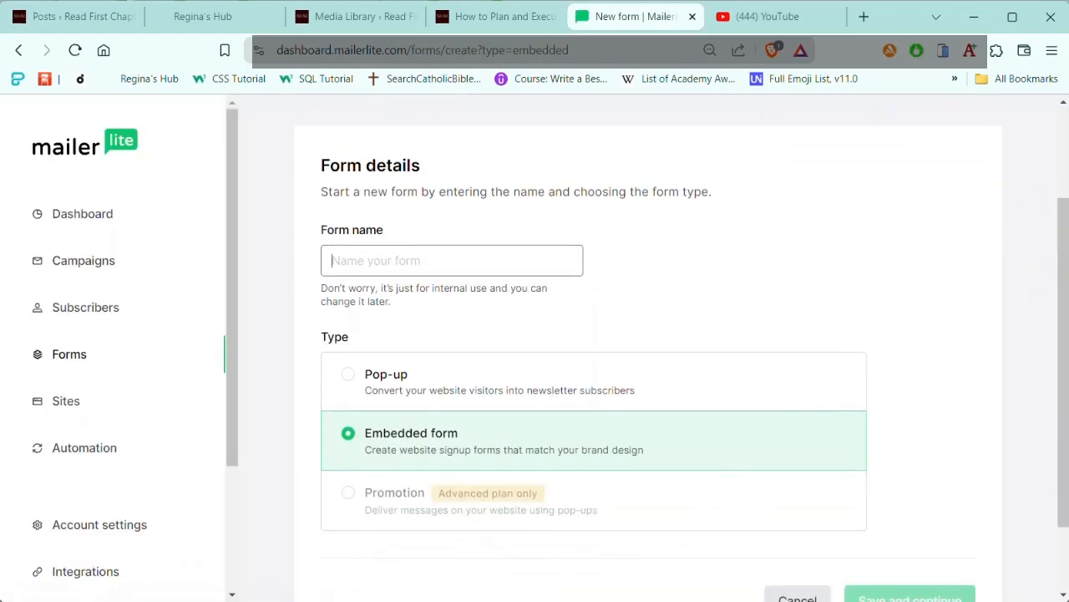
# Step: Name the embedded form "How to Plan & Execute a Character Arc" using the form title copied from the Notepad notes, and save it
pyautogui.hotkey('alt', 'Tab')
pyautogui.click(761, 185)
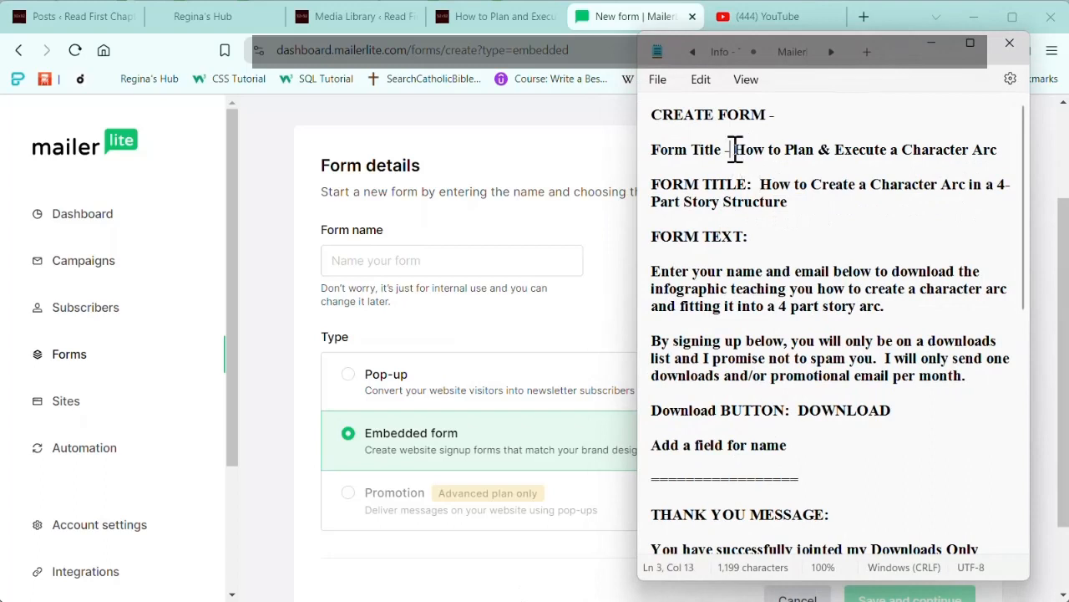
pyautogui.keyDown('shift'); pyautogui.click(996, 149); pyautogui.keyUp('shift')
pyautogui.keyDown('shift'); pyautogui.click(1017, 140); pyautogui.keyUp('shift')
pyautogui.click(346, 266)
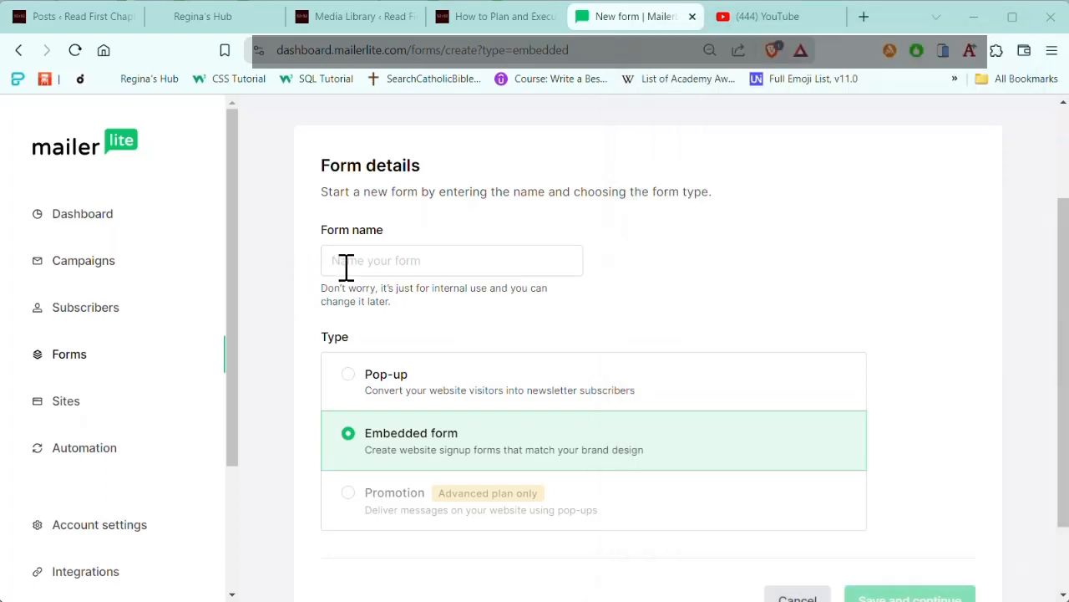
pyautogui.hotkey('ctrl', 'v')
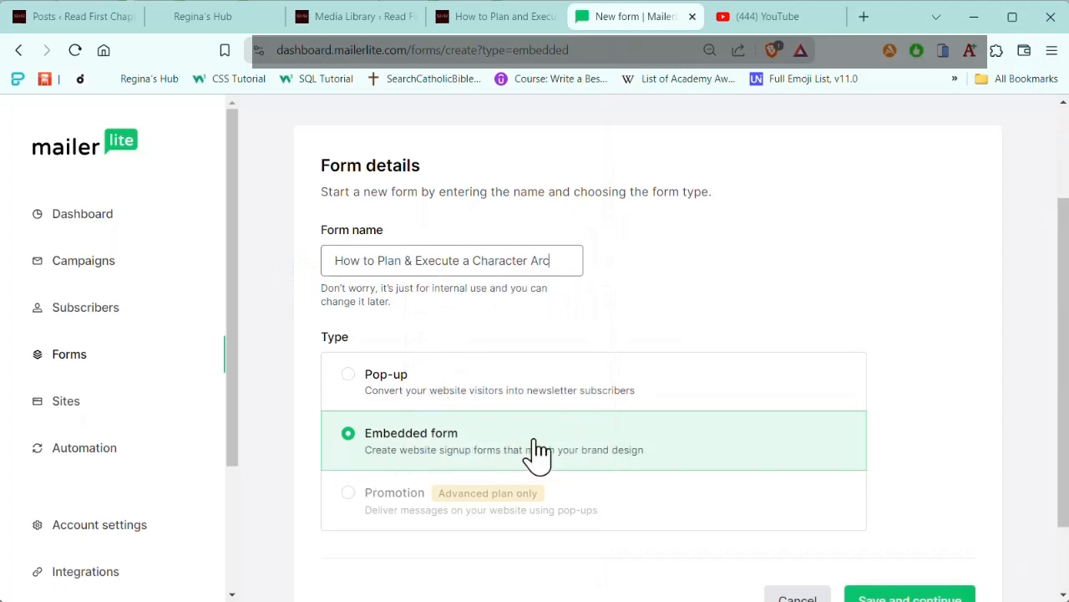
pyautogui.scroll(-2, 911, 441)
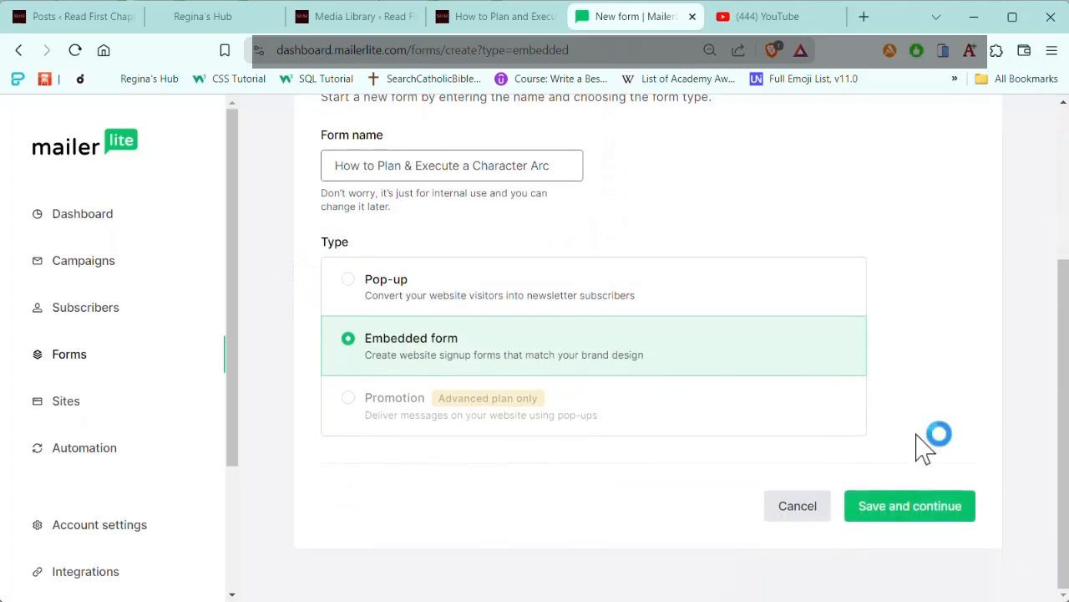
pyautogui.click(923, 522)
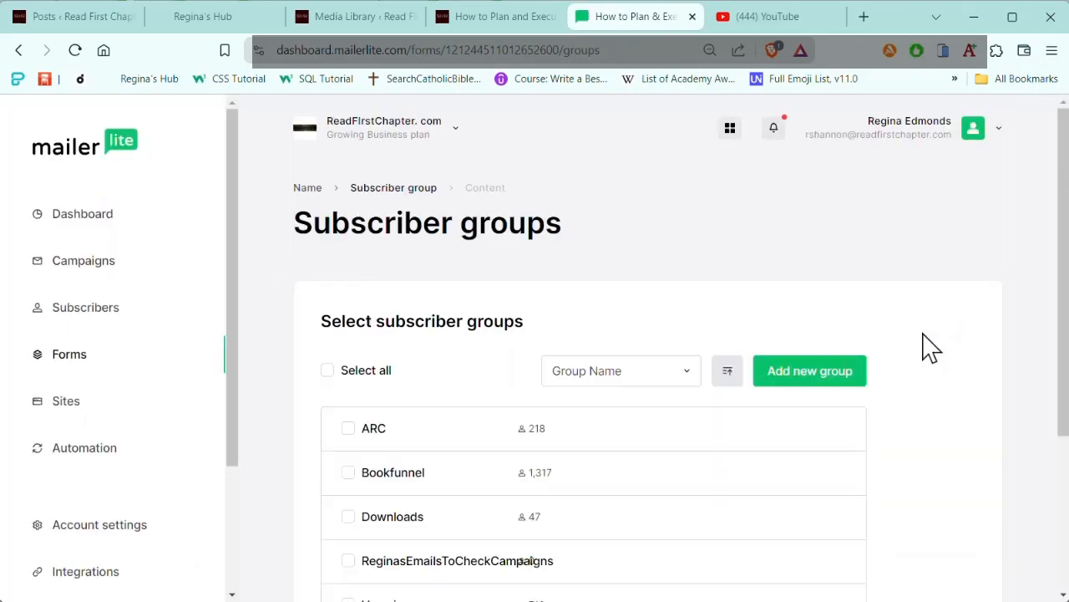
# Step: Assign the form to the Downloads subscriber group and continue to the content editor
pyautogui.scroll(-3, 883, 230)
pyautogui.scroll(3, 882, 231)
pyautogui.scroll(-2, 890, 246)
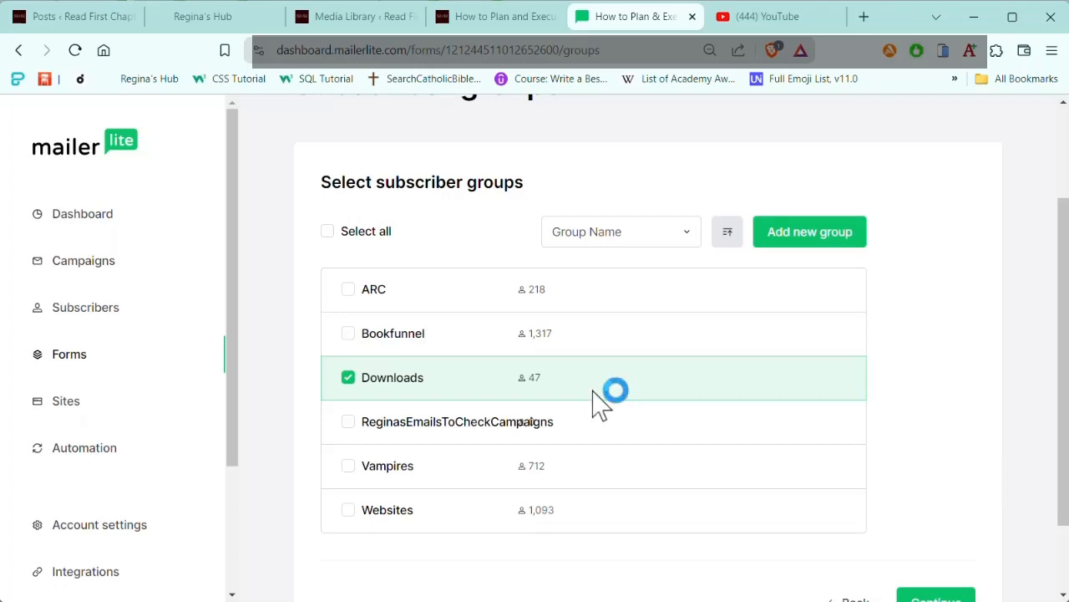
pyautogui.scroll(-2, 876, 410)
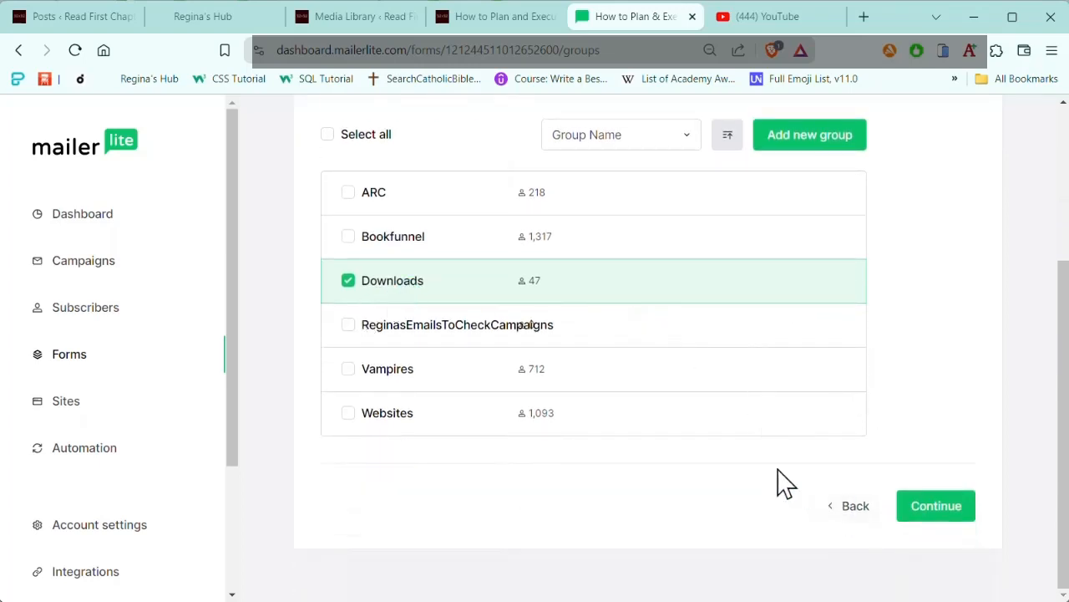
pyautogui.click(927, 522)
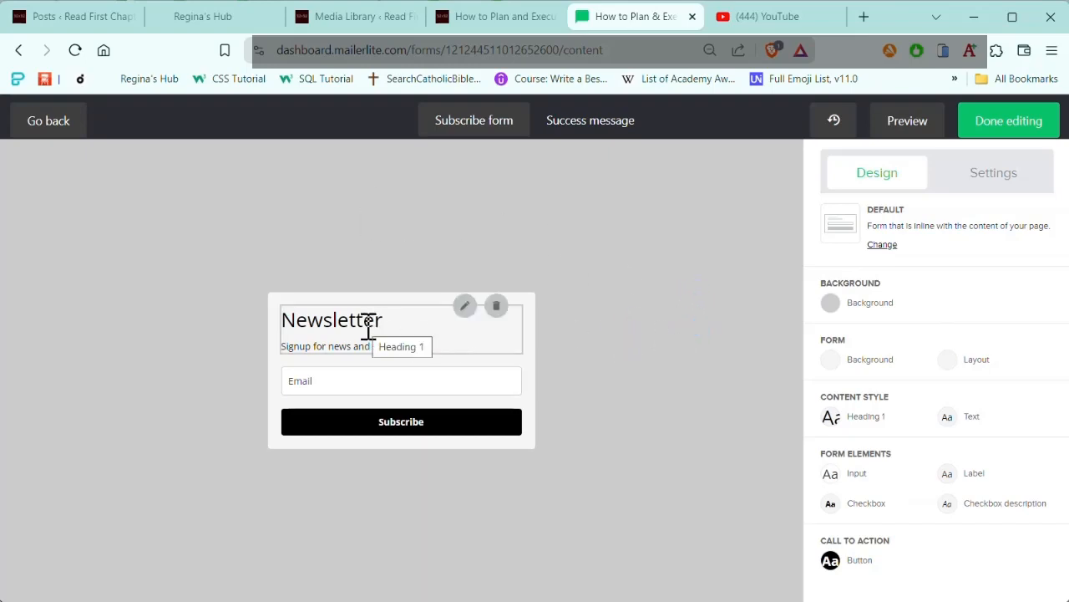
# Step: Replace the "Newsletter" heading with "How to Create a Character Arc in a 4-Part Story Structure" copied from the Notepad notes
pyautogui.click(464, 306)
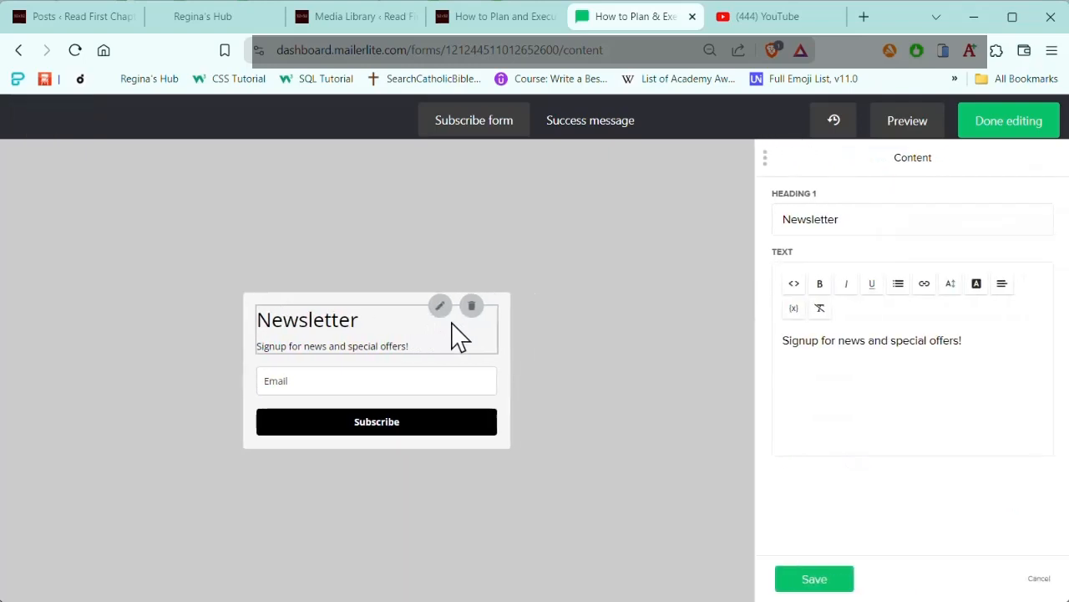
pyautogui.click(840, 220)
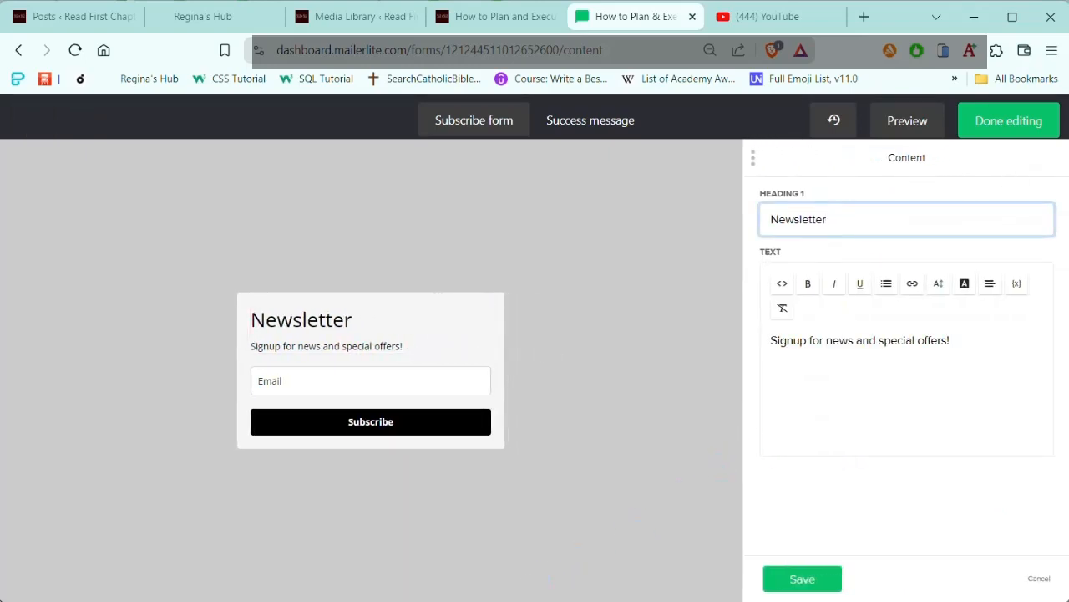
pyautogui.hotkey('alt', 'Tab')
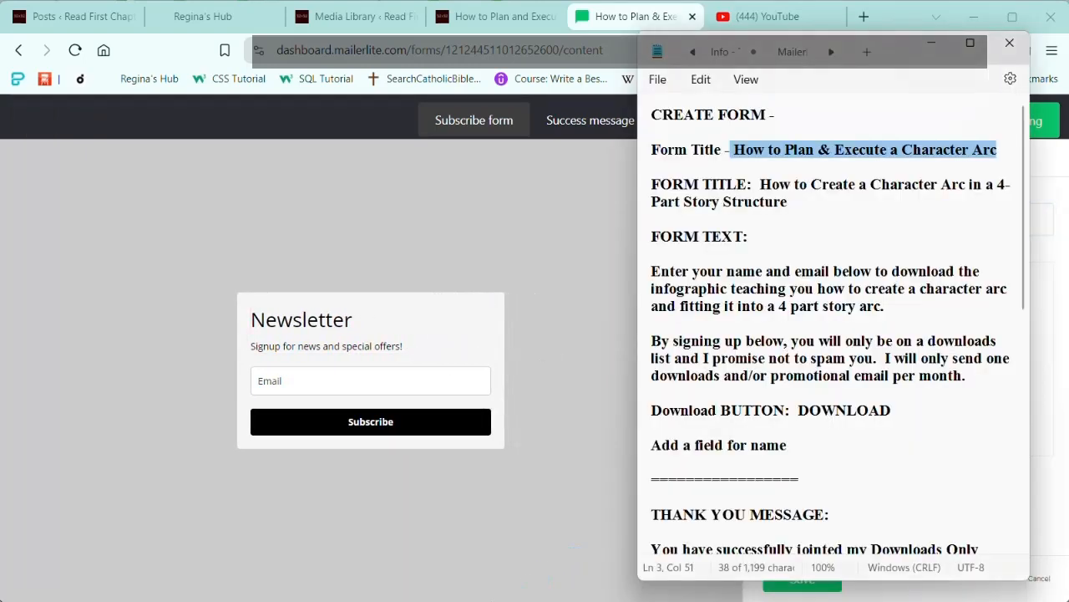
pyautogui.click(763, 184)
pyautogui.moveTo(763, 184); pyautogui.dragTo(800, 214)
pyautogui.hotkey('ctrl', 'c')
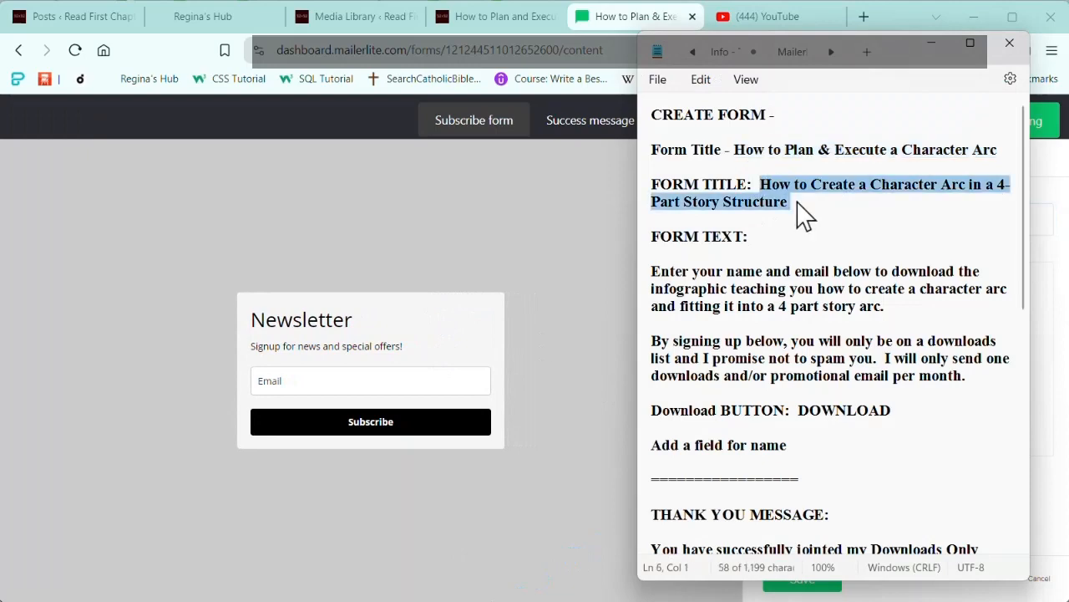
pyautogui.click(934, 42)
pyautogui.moveTo(836, 220); pyautogui.dragTo(737, 222)
pyautogui.hotkey('ctrl', 'v')
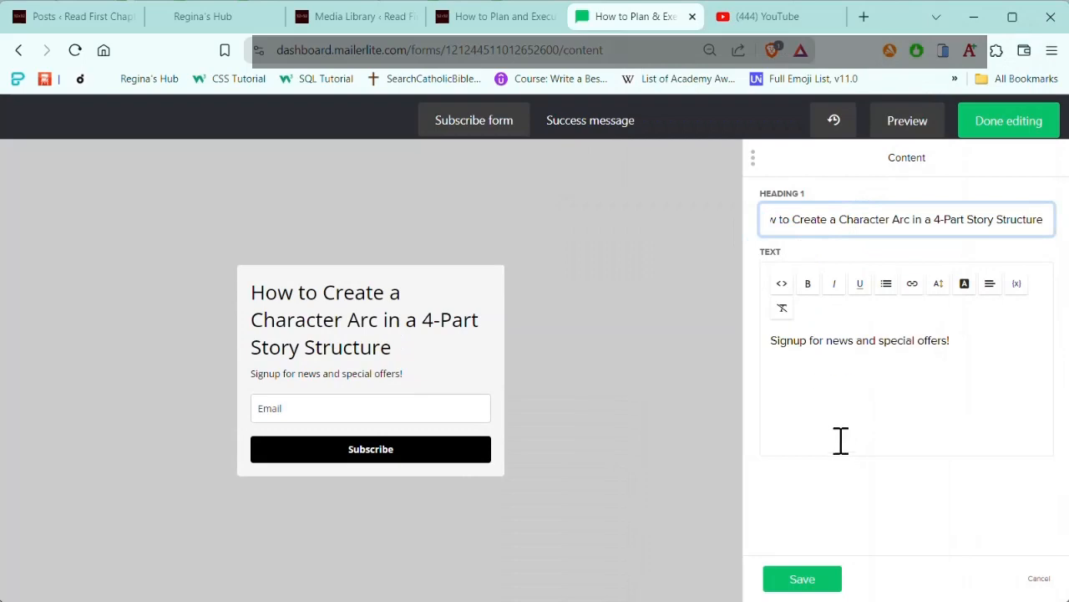
# Step: Replace the form's signup text with the two FORM TEXT paragraphs copied from the Notepad notes
pyautogui.click(394, 599)
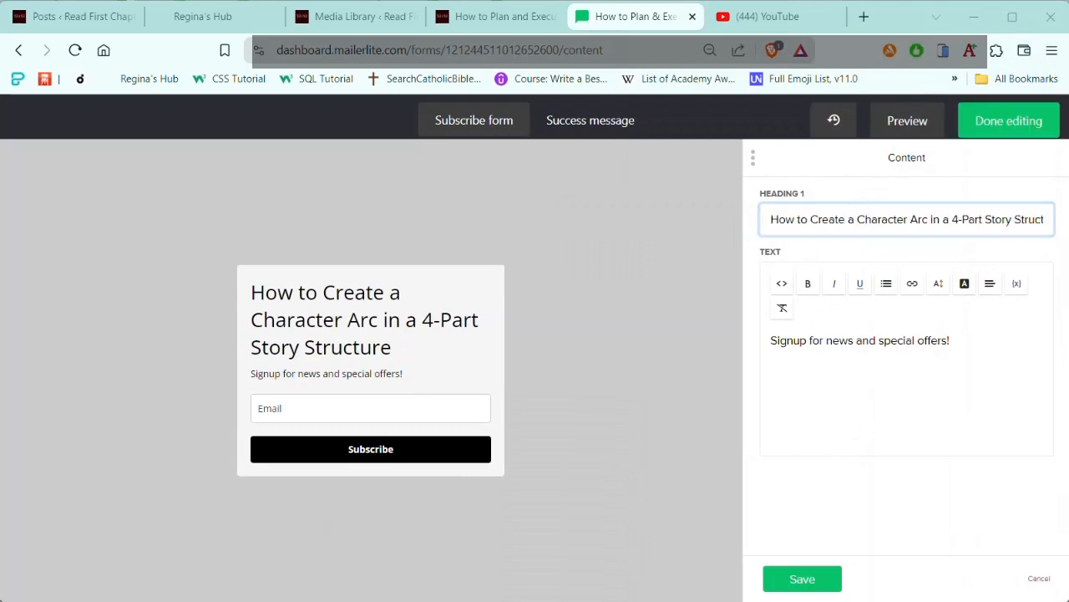
pyautogui.click(650, 270)
pyautogui.hotkey('shift', 'End')
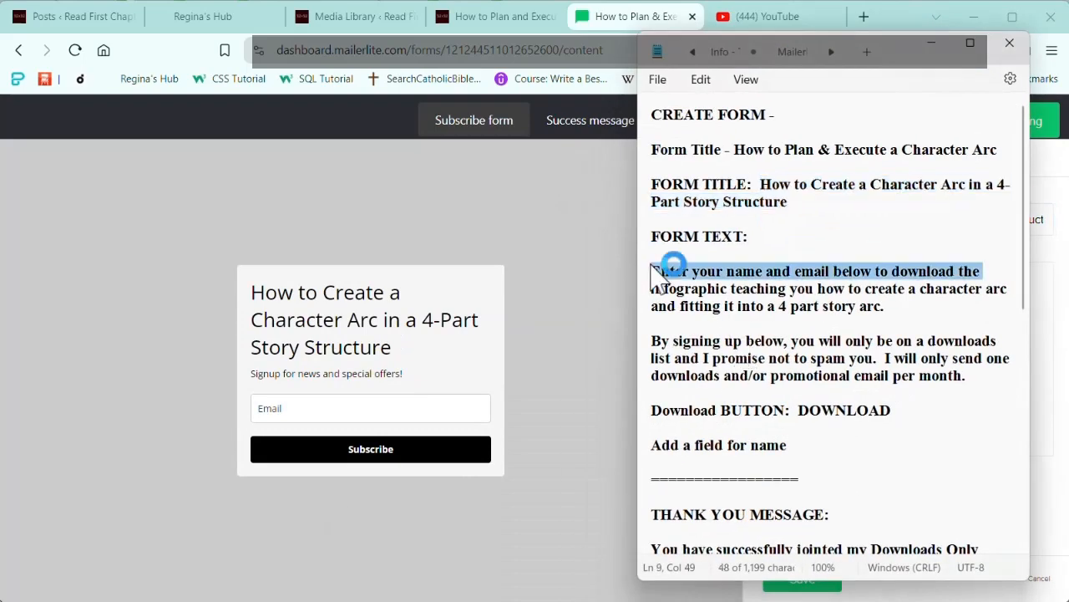
pyautogui.keyDown('shift'); pyautogui.click(975, 382); pyautogui.keyUp('shift')
pyautogui.hotkey('ctrl', 'c')
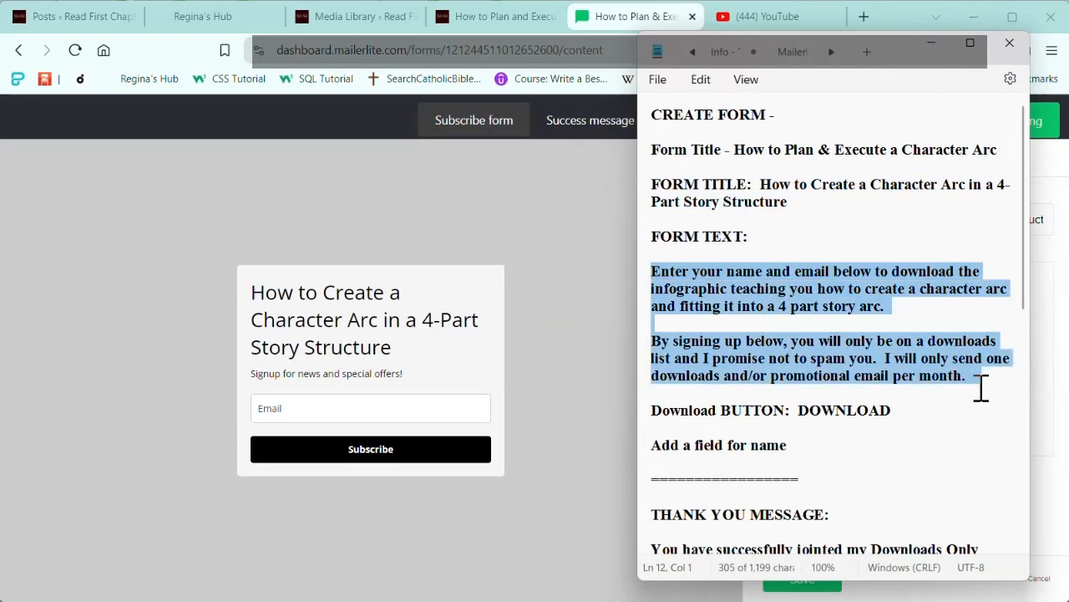
pyautogui.click(933, 42)
pyautogui.moveTo(769, 339); pyautogui.dragTo(964, 351)
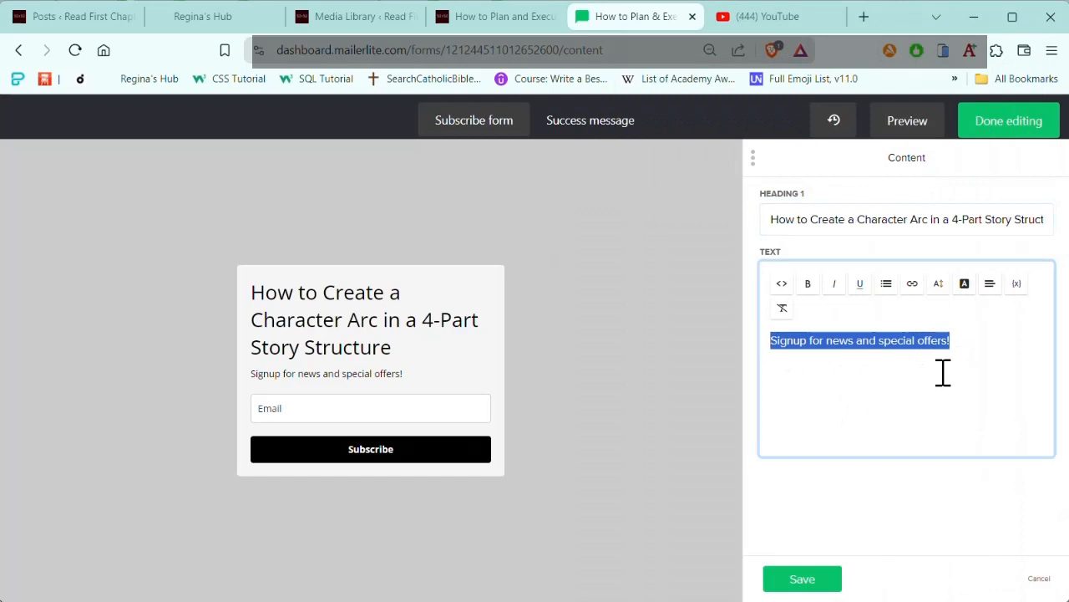
pyautogui.hotkey('ctrl', 'v')
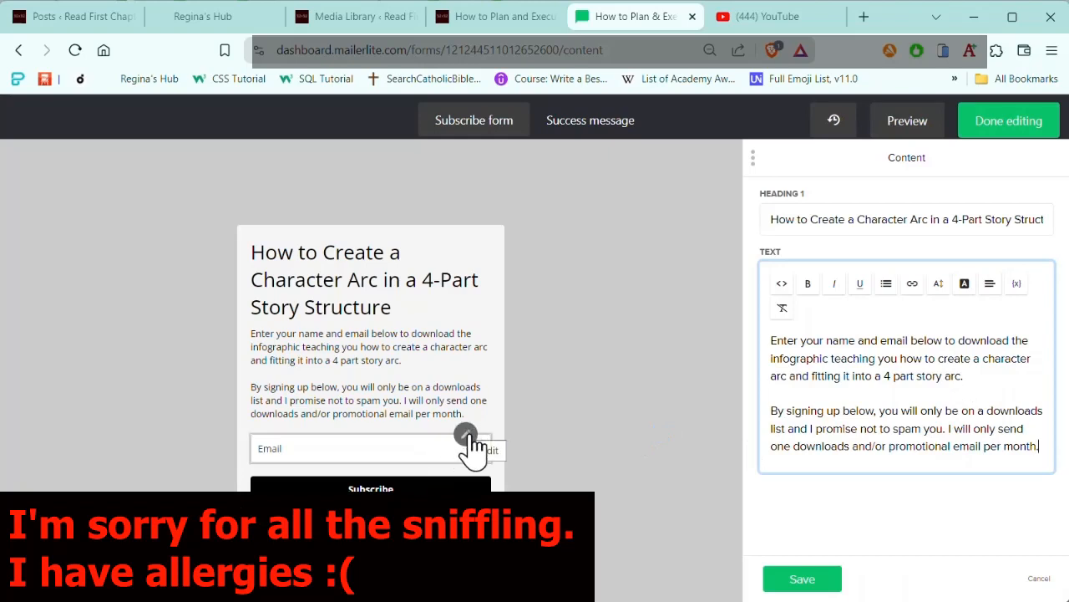
# Step: Add a Name field to the signup form below the Email field and save the change
pyautogui.click(466, 436)
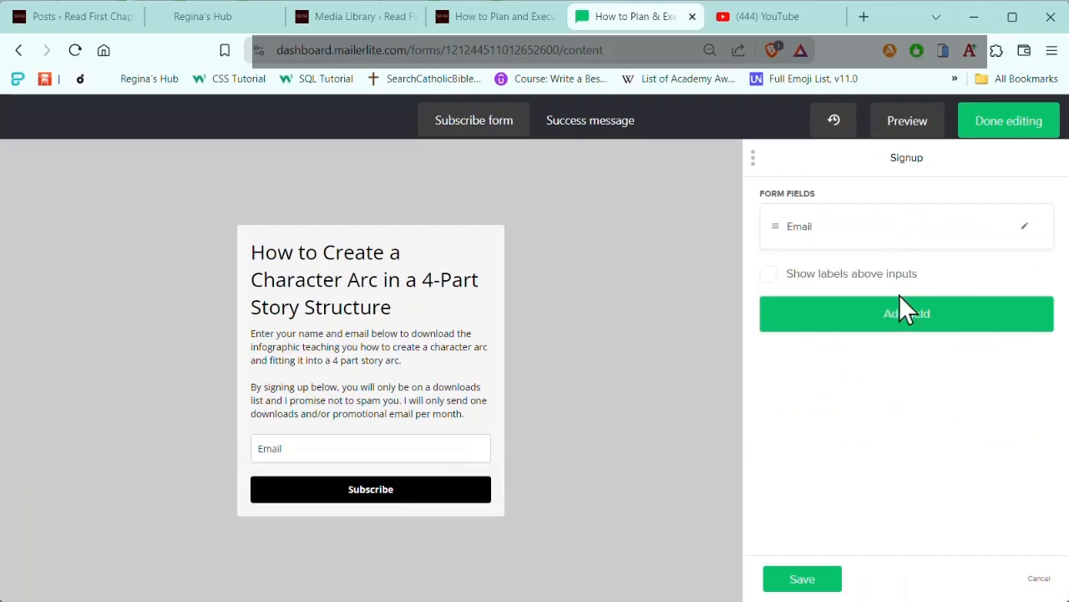
pyautogui.click(903, 322)
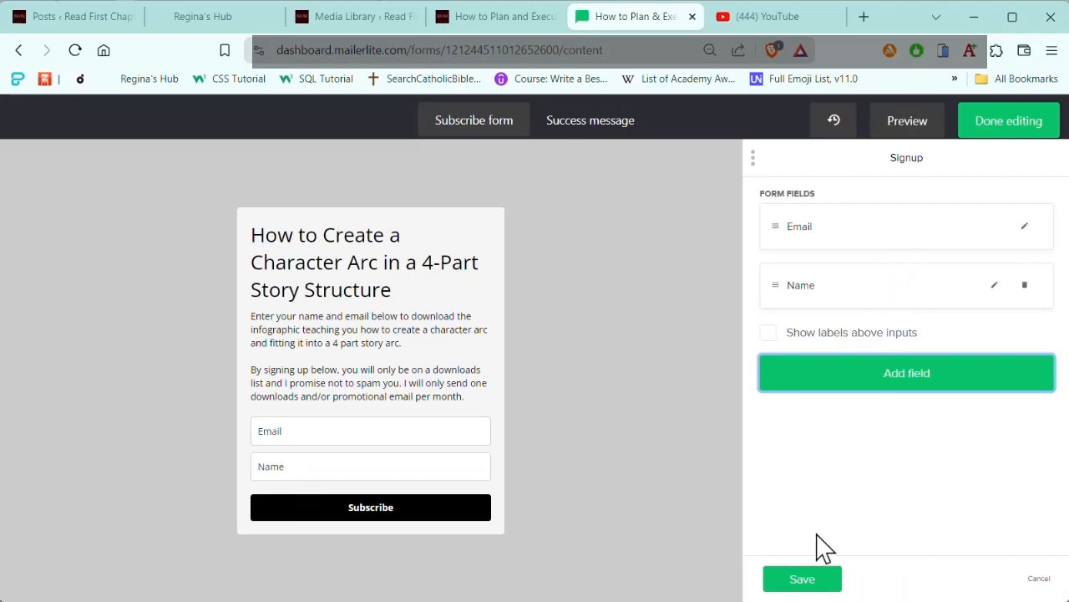
pyautogui.click(801, 580)
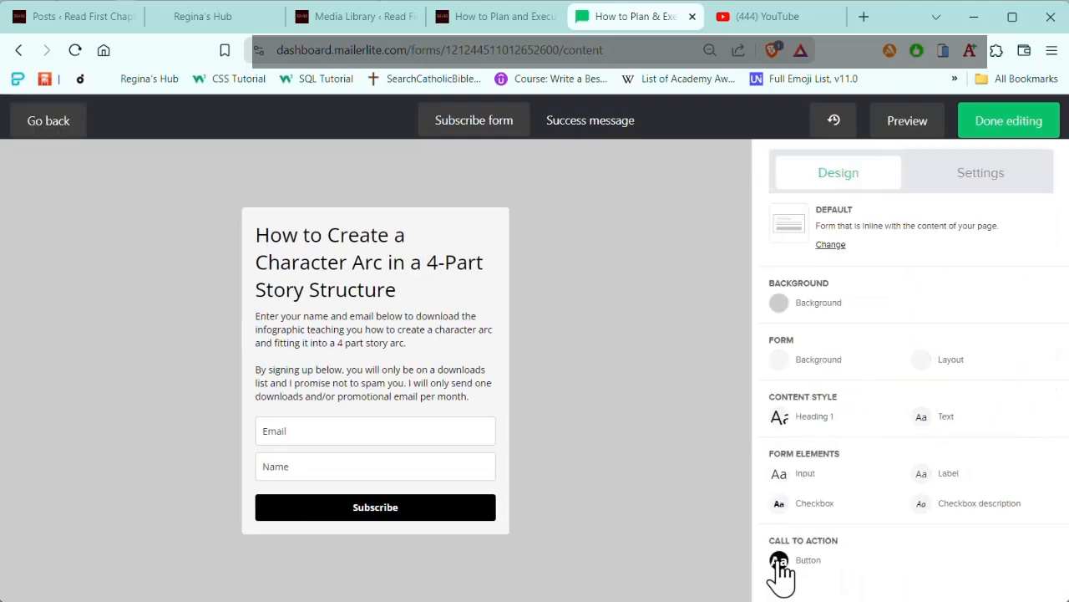
# Step: Make the form's Heading 1 style bold and centered, and save the style
pyautogui.click(869, 418)
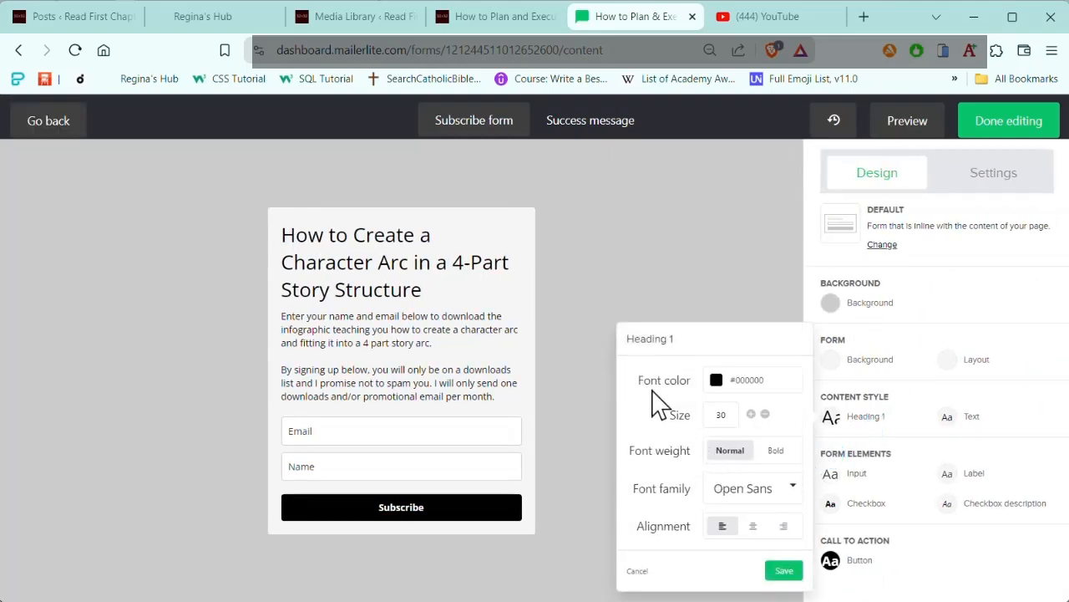
pyautogui.click(720, 457)
pyautogui.click(777, 452)
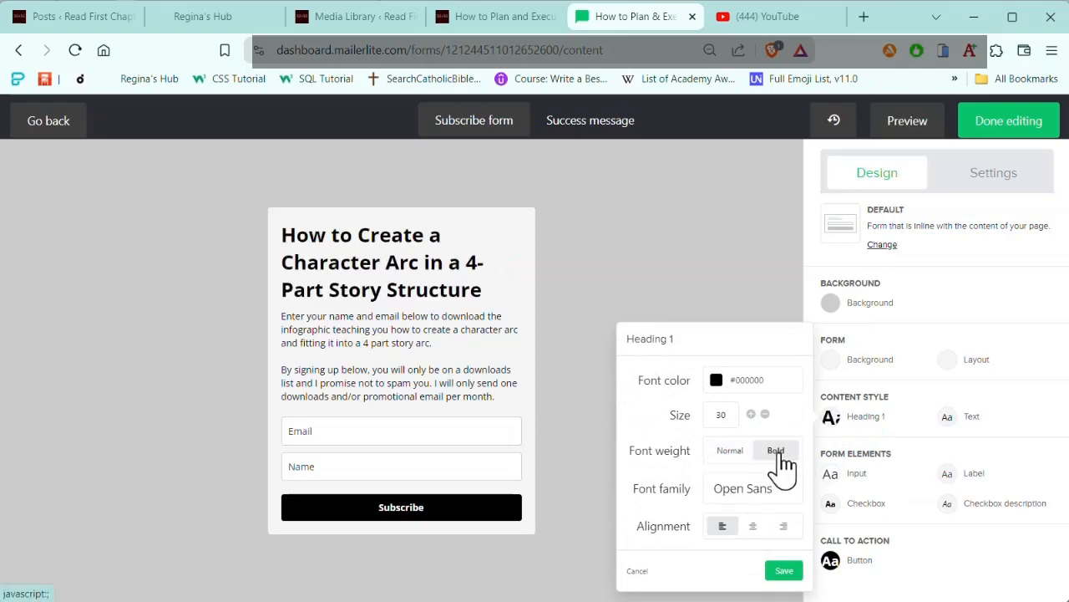
pyautogui.click(754, 526)
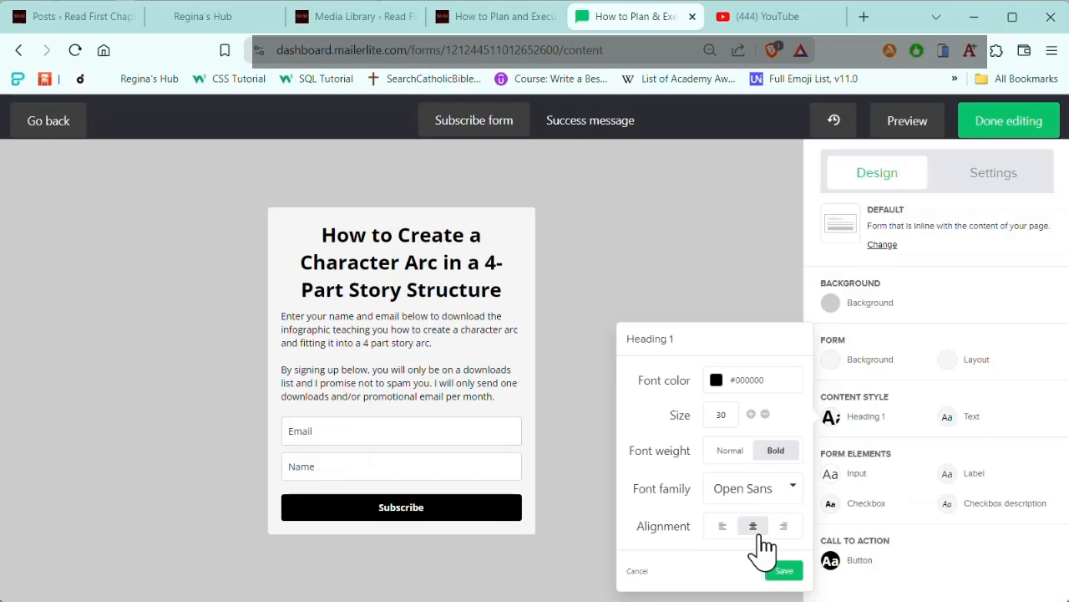
pyautogui.click(778, 572)
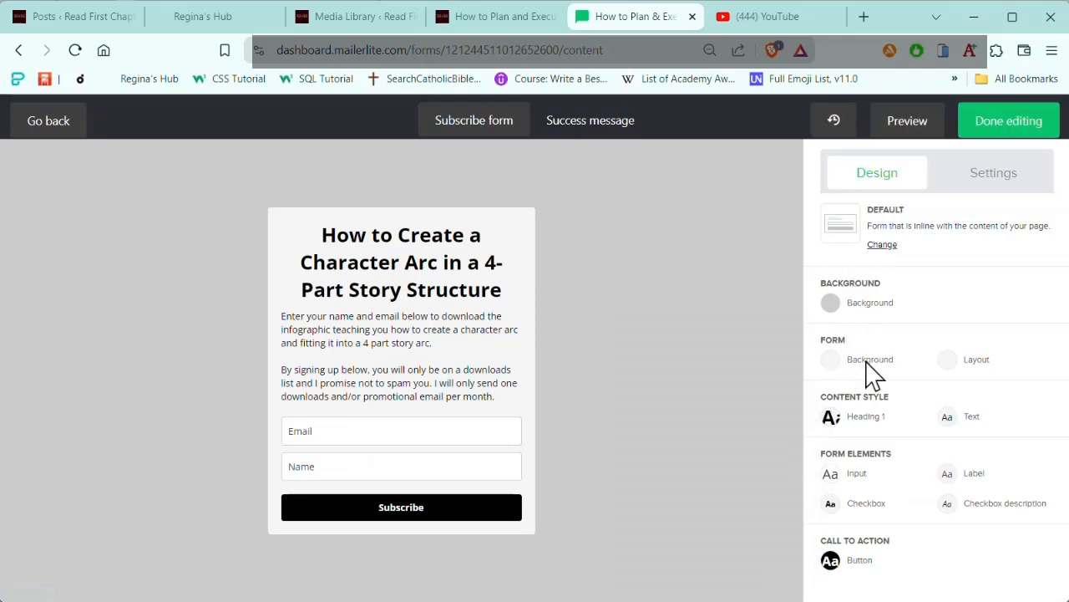
# Step: Set the form's background color to #C2D4C8 and save it
pyautogui.click(832, 361)
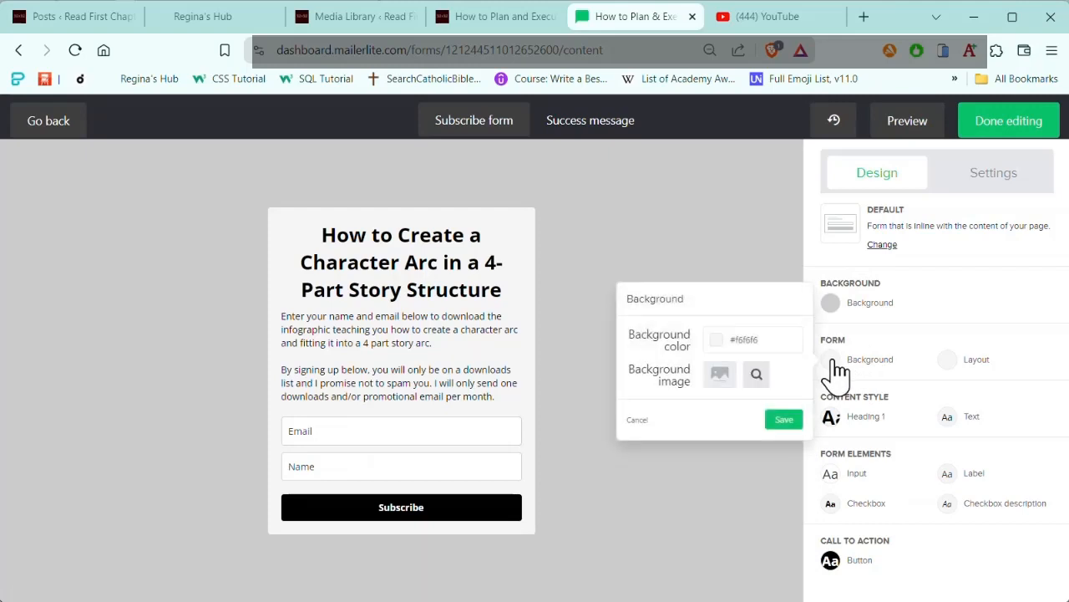
pyautogui.click(778, 340)
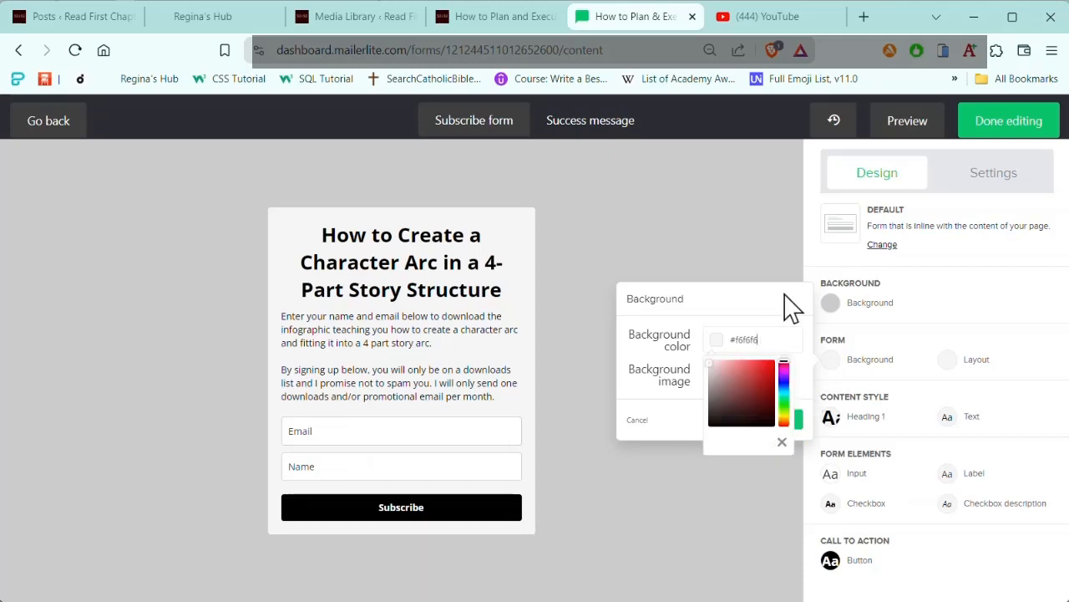
pyautogui.press('BackSpace')
pyautogui.press('BackSpace')
pyautogui.press('BackSpace')
pyautogui.press('BackSpace')
pyautogui.press('BackSpace')
pyautogui.press('BackSpace')
pyautogui.write('C2D4')
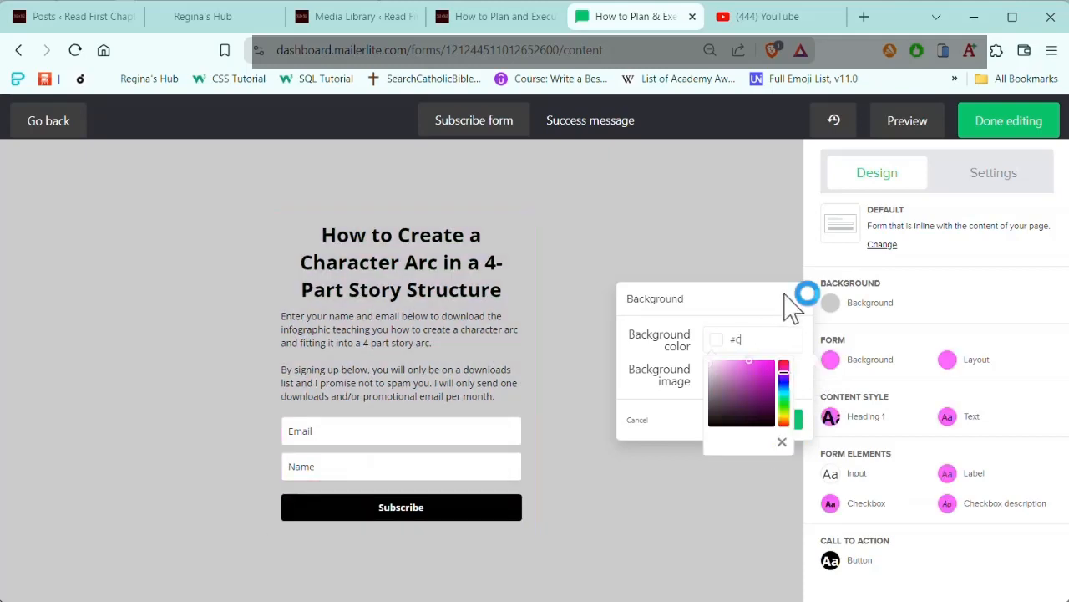
pyautogui.write('C8')
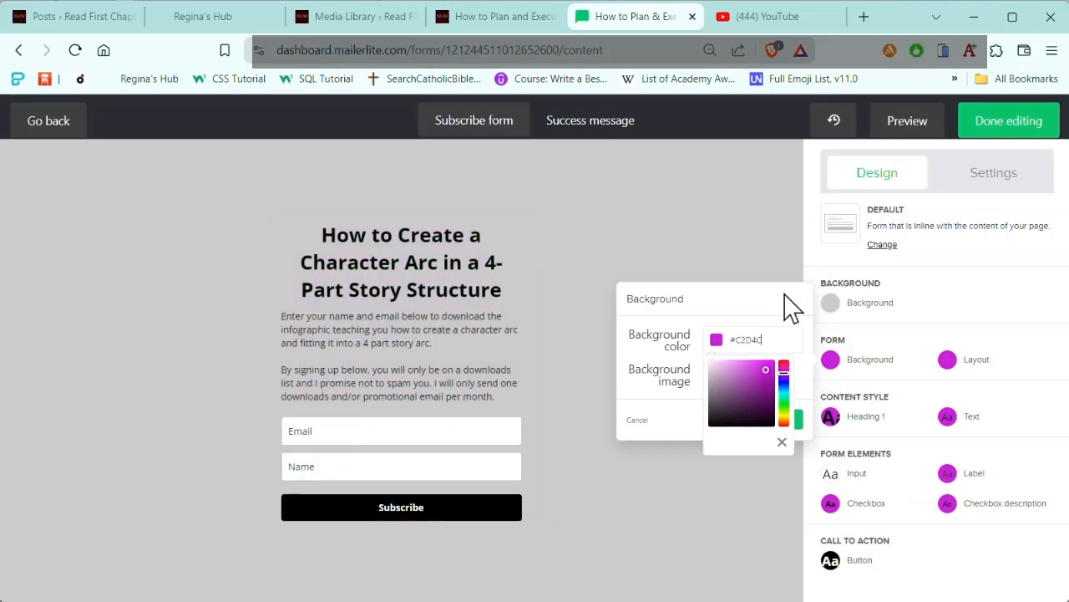
pyautogui.click(640, 394)
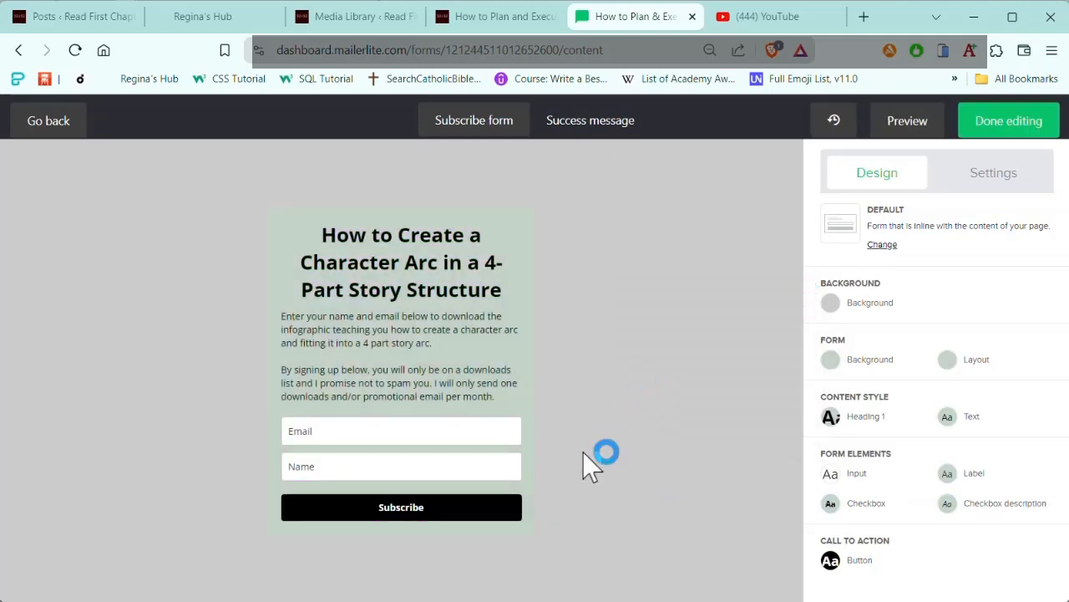
# Step: Change the signup form's button label from Subscribe to "Download" and save it
pyautogui.moveTo(442, 519)
pyautogui.click(497, 495)
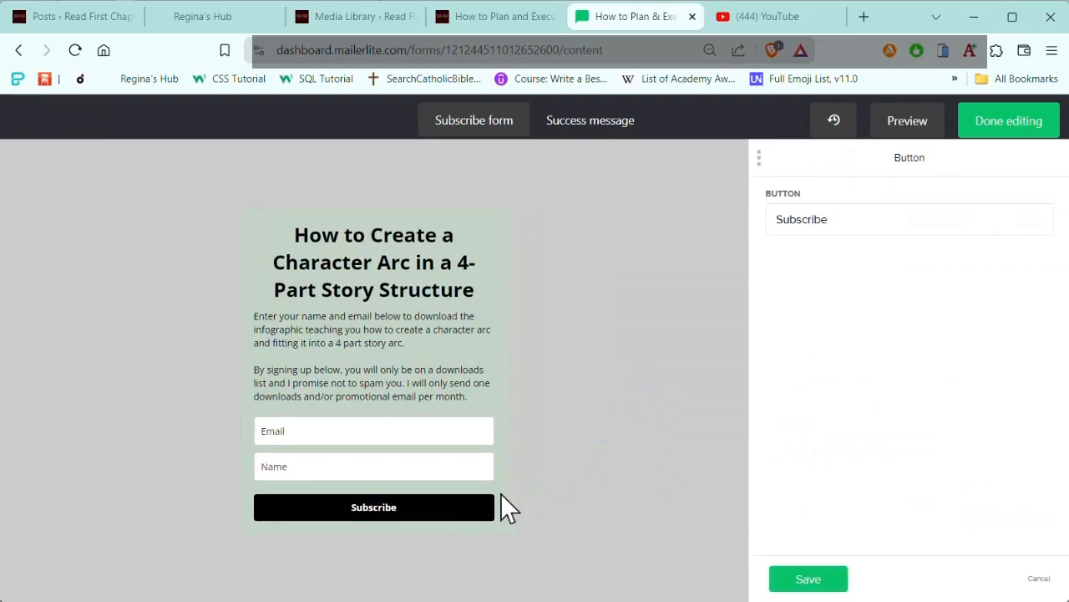
pyautogui.moveTo(872, 220); pyautogui.dragTo(752, 221)
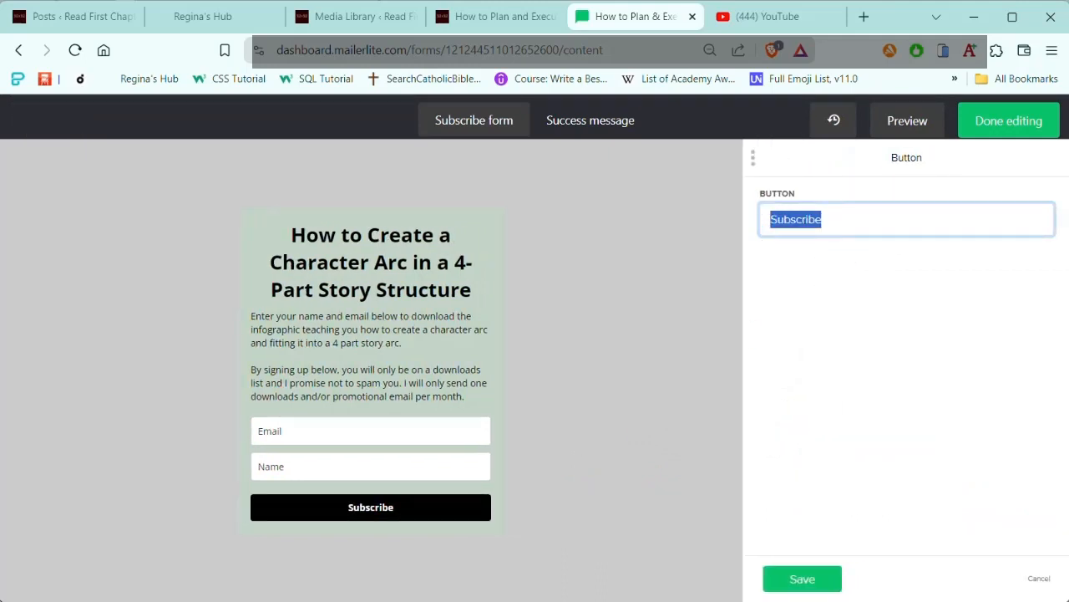
pyautogui.write('Download')
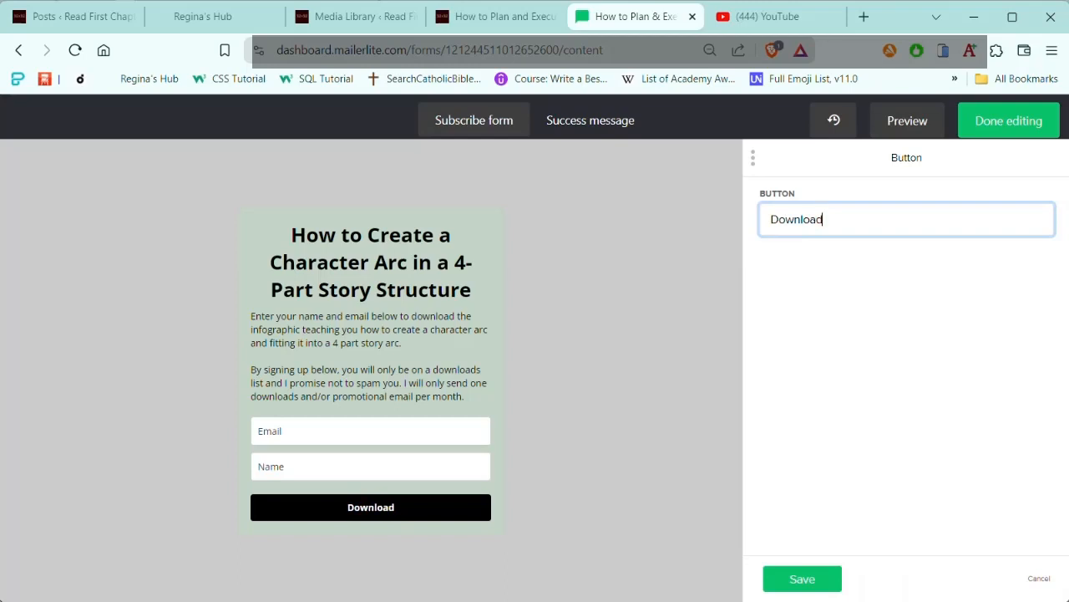
pyautogui.click(801, 578)
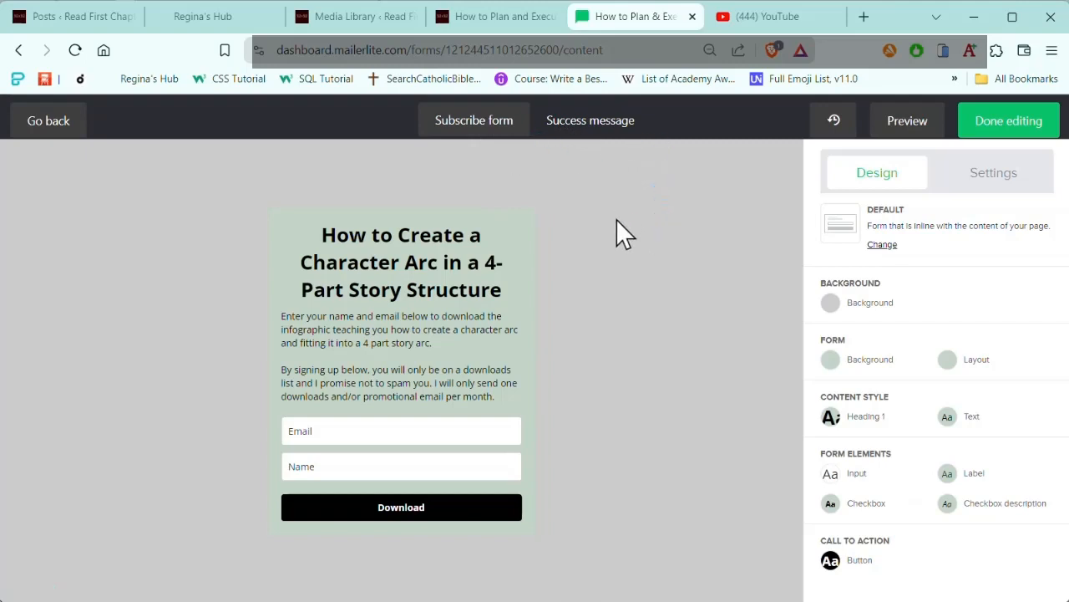
# Step: Replace the success message's body text with the THANK YOU MESSAGE paragraph copied from the Notepad notes, and save it
pyautogui.click(598, 132)
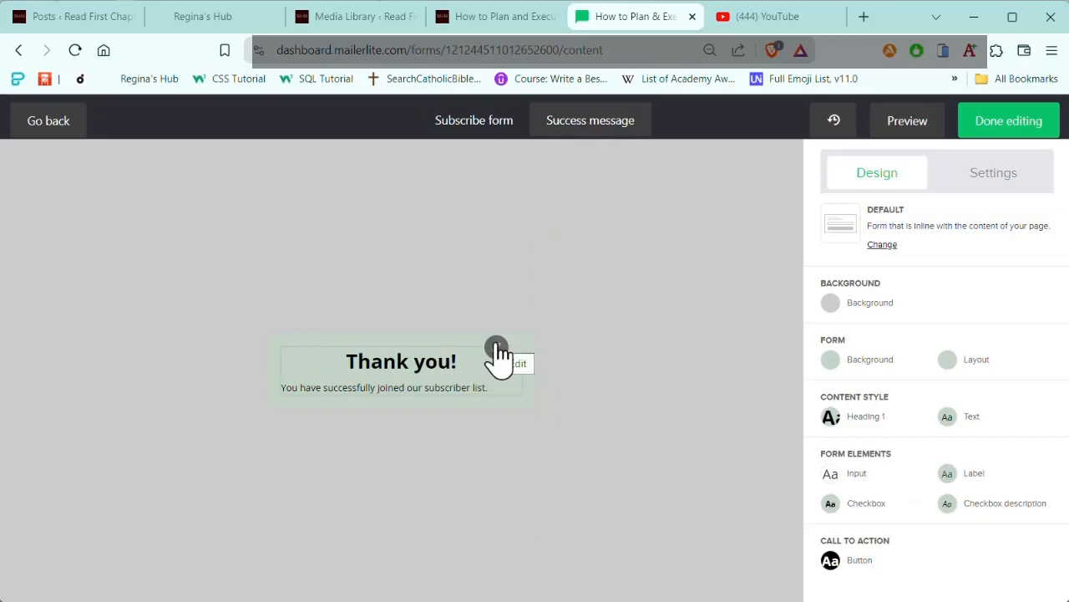
pyautogui.click(497, 348)
pyautogui.click(385, 535)
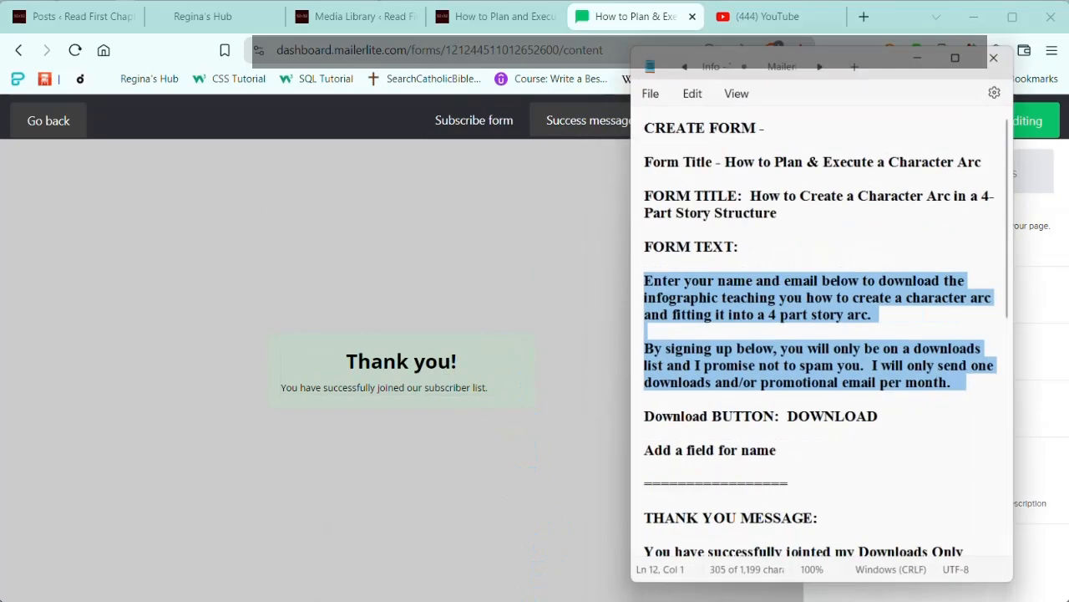
pyautogui.click(854, 451)
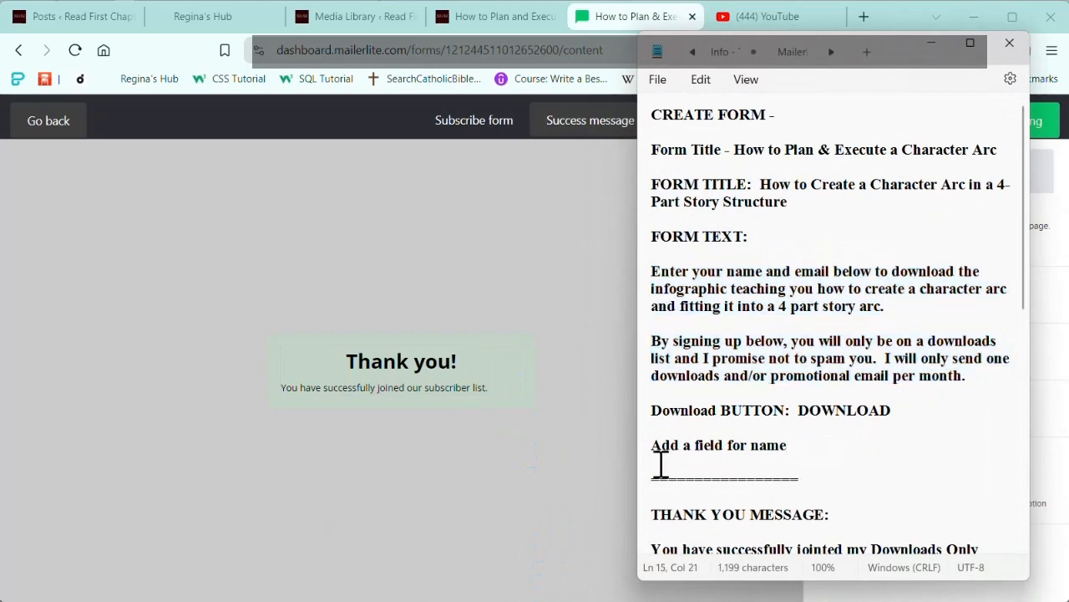
pyautogui.scroll(-3, 823, 459)
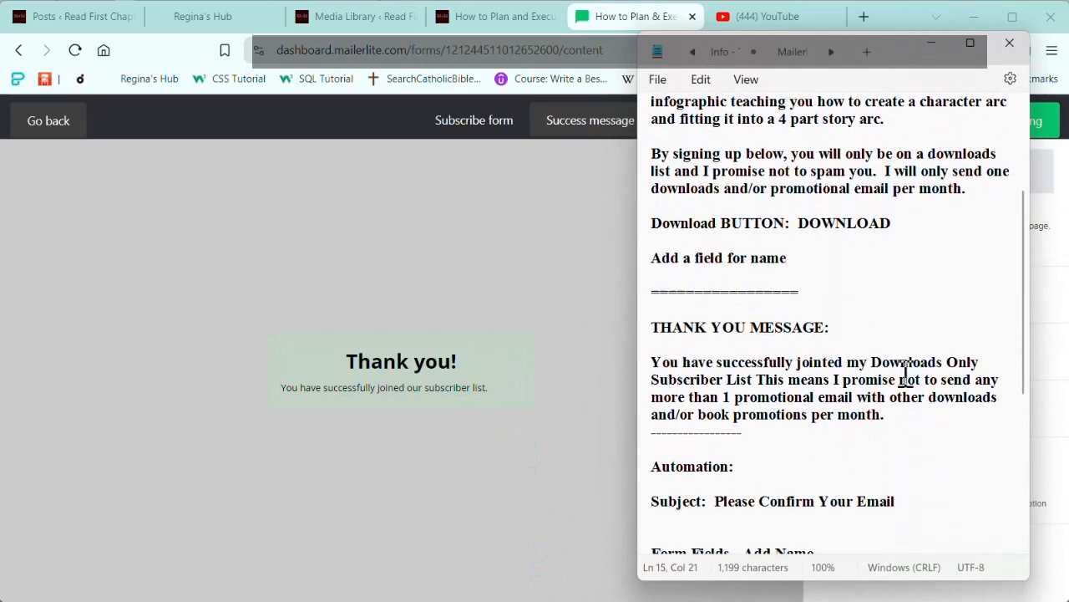
pyautogui.click(888, 418)
pyautogui.moveTo(888, 419); pyautogui.dragTo(652, 362)
pyautogui.hotkey('ctrl', 'c')
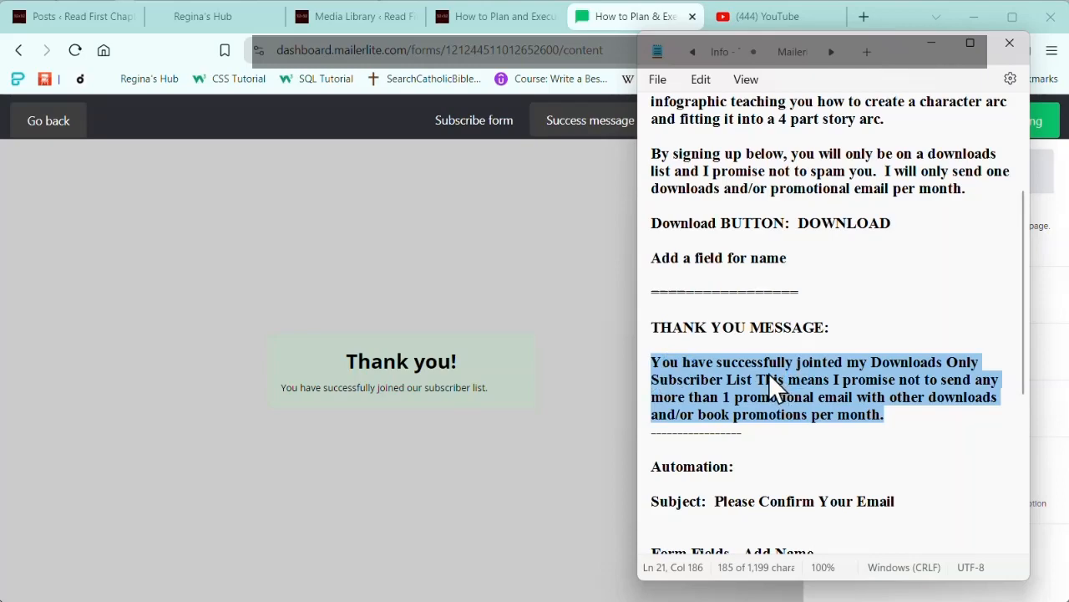
pyautogui.click(932, 43)
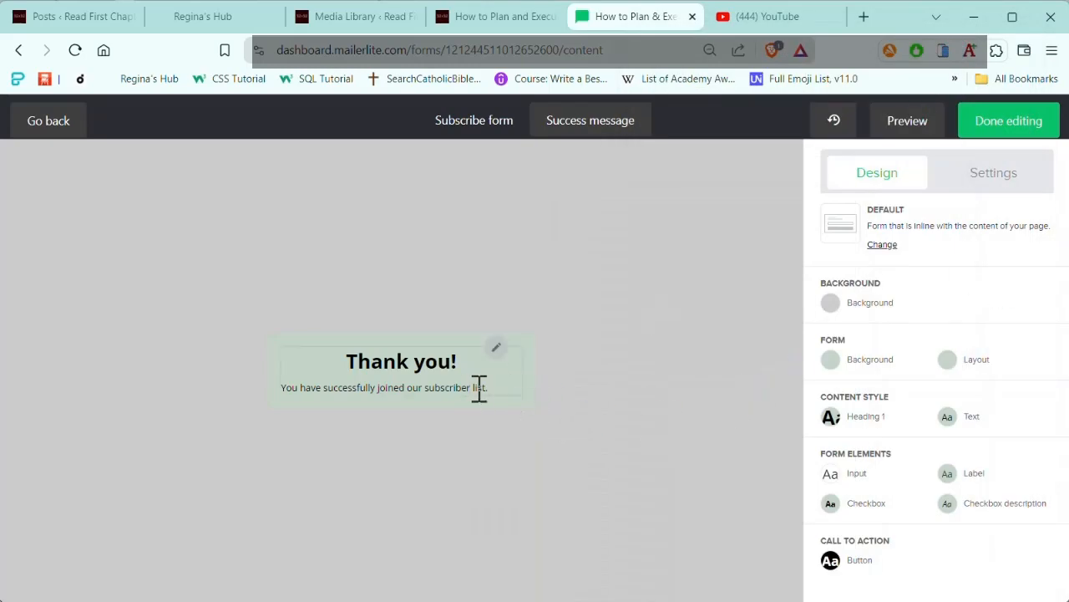
pyautogui.click(488, 384)
pyautogui.moveTo(1015, 340); pyautogui.dragTo(766, 337)
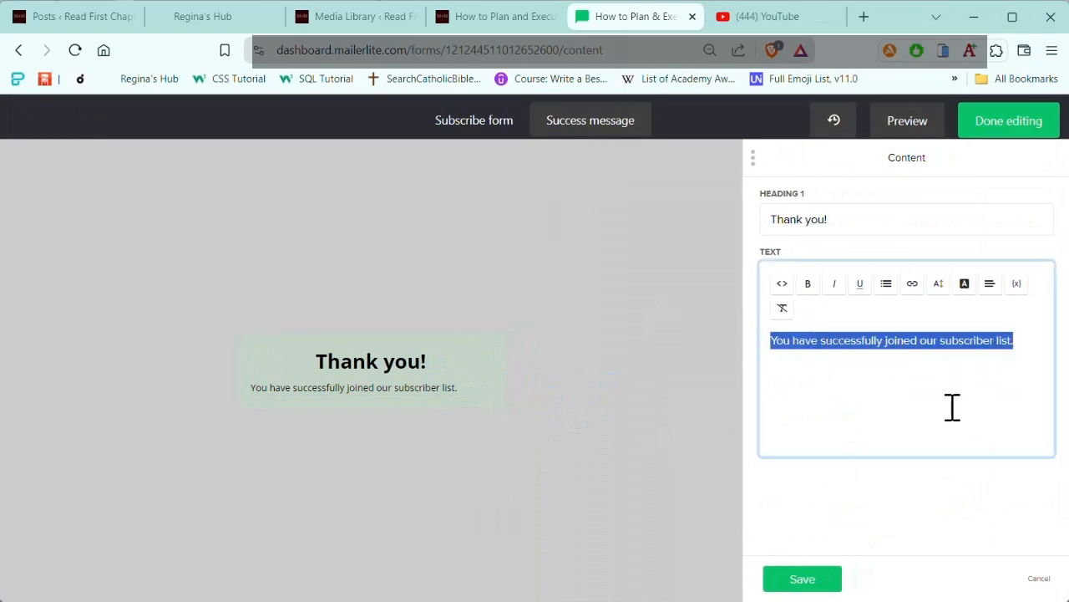
pyautogui.hotkey('ctrl', 'v')
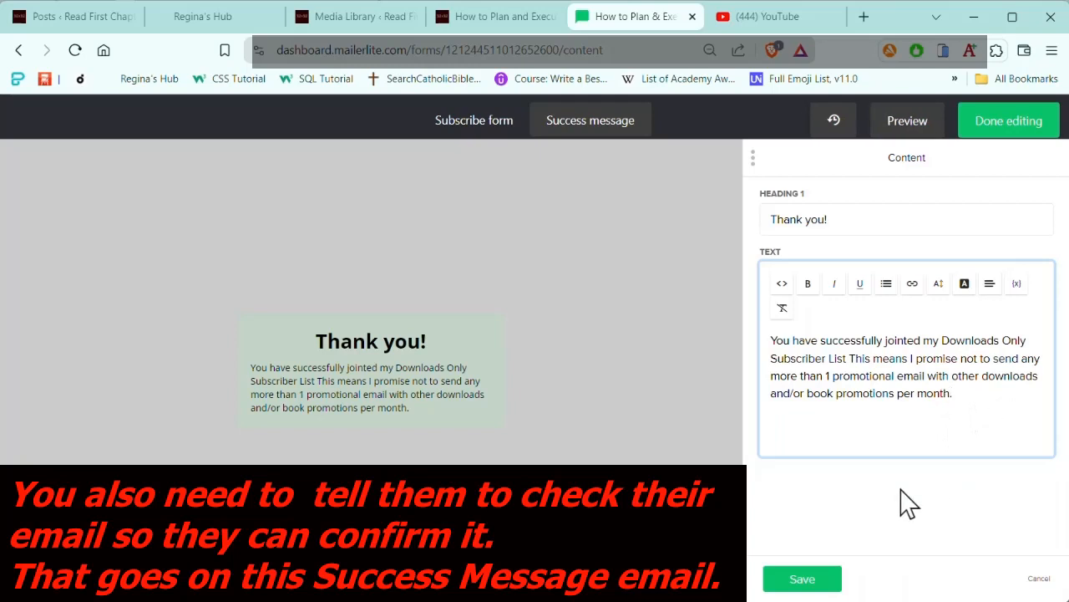
pyautogui.click(789, 581)
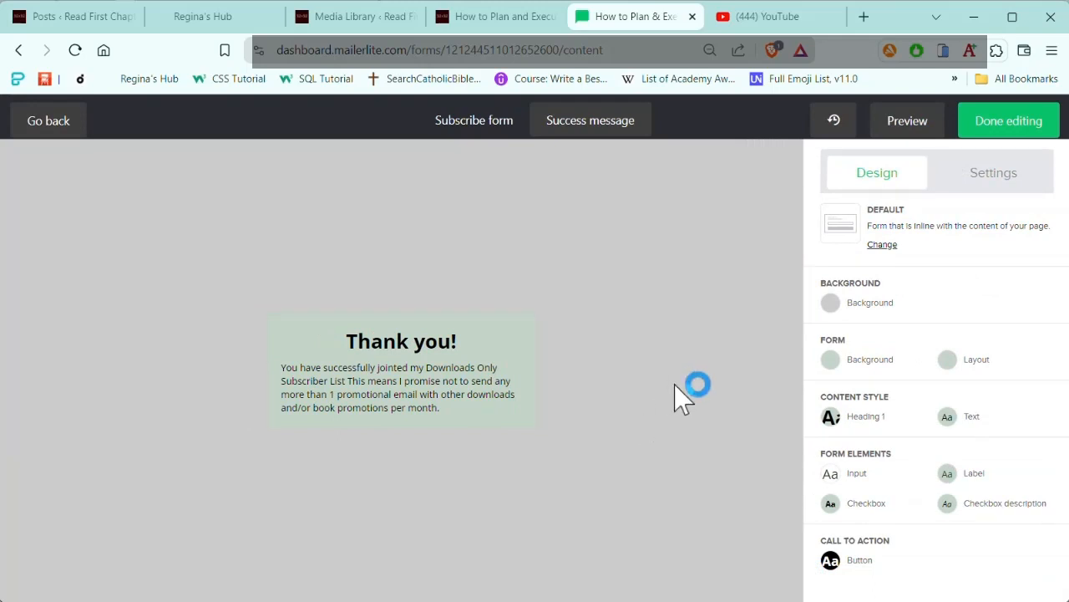
# Step: Check the available form settings, finish editing the form, and look over its overview page
pyautogui.click(997, 185)
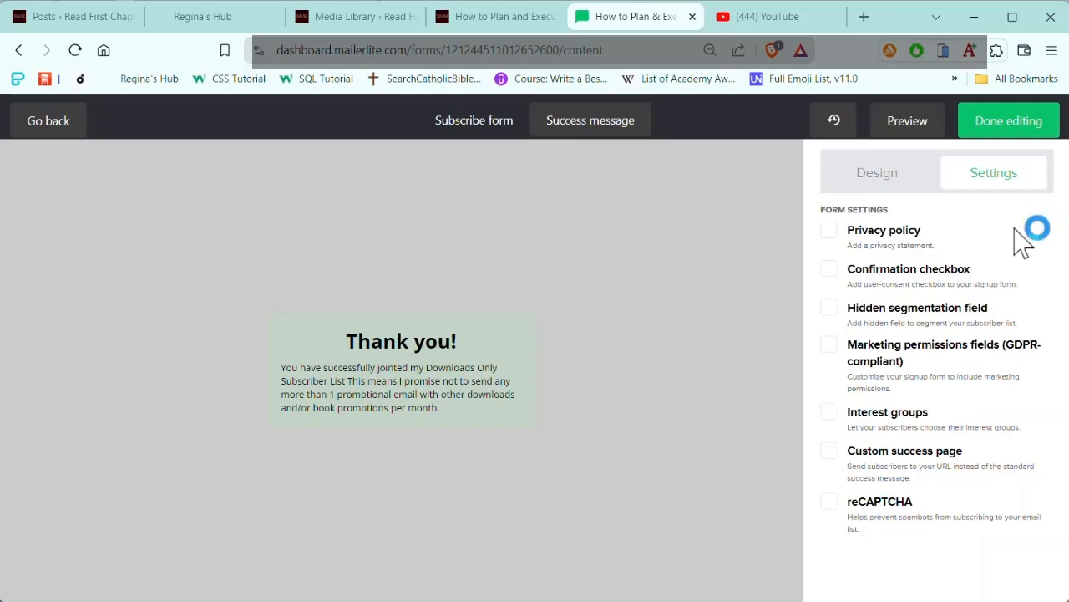
pyautogui.click(1000, 132)
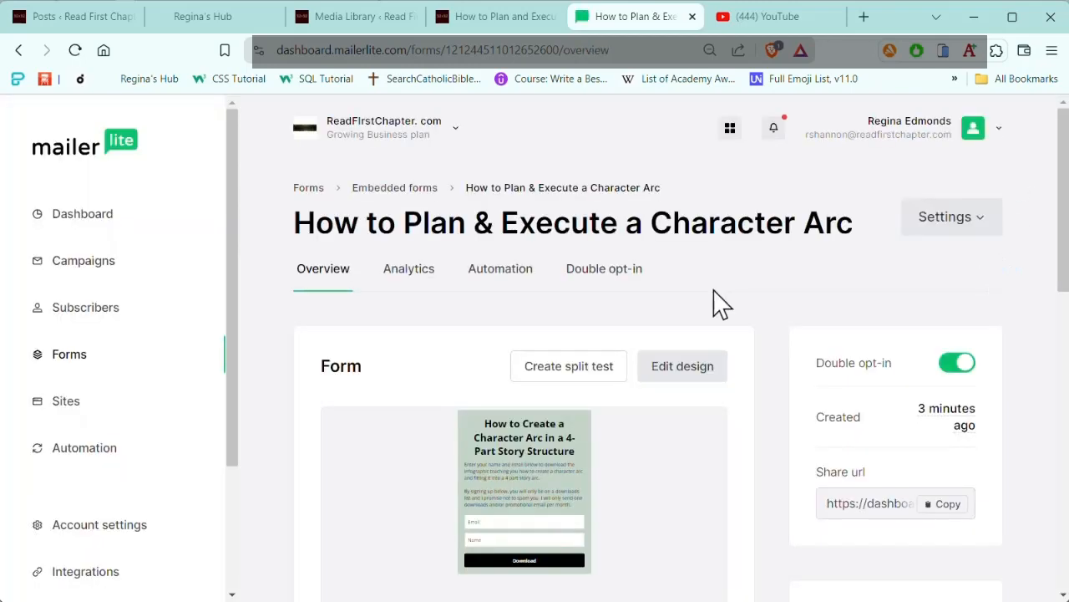
pyautogui.scroll(-2, 827, 271)
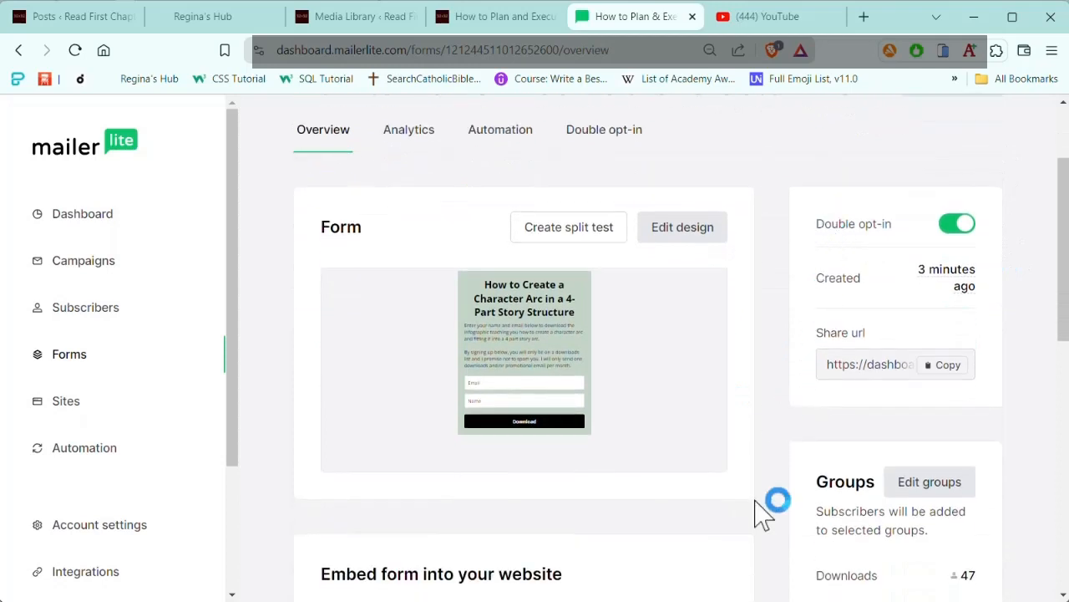
pyautogui.scroll(2, 756, 523)
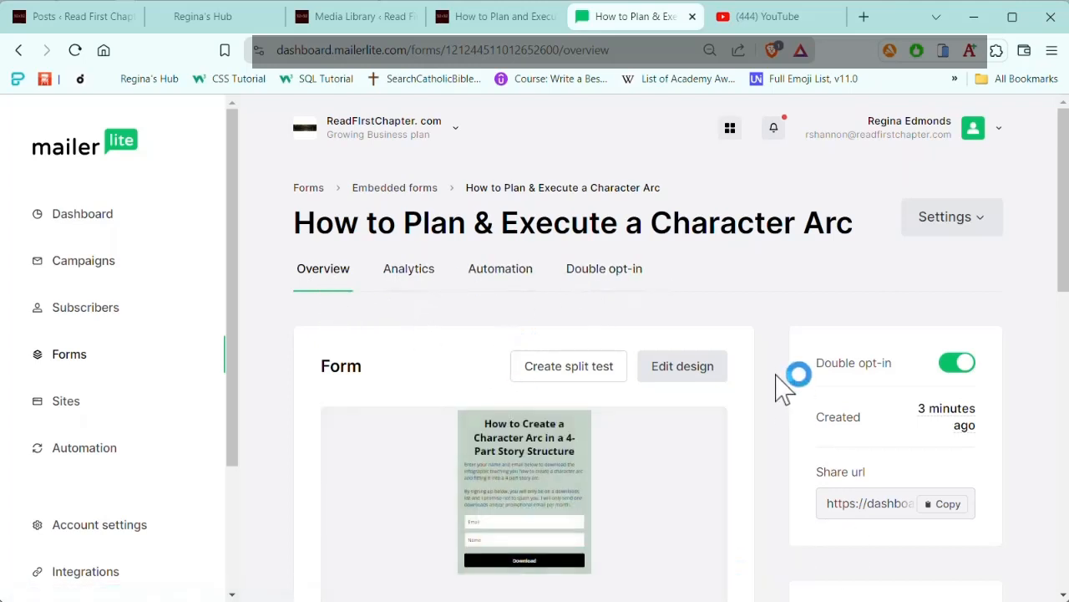
# Step: Examine the form's analytics, including its subscriber figures and daily stats
pyautogui.click(424, 285)
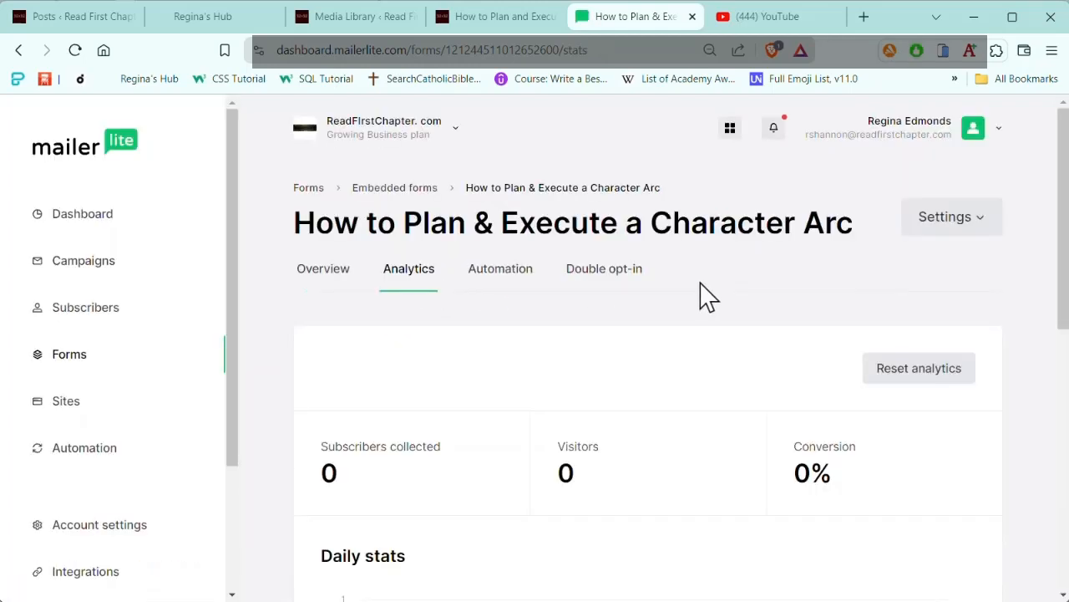
pyautogui.scroll(-2, 681, 358)
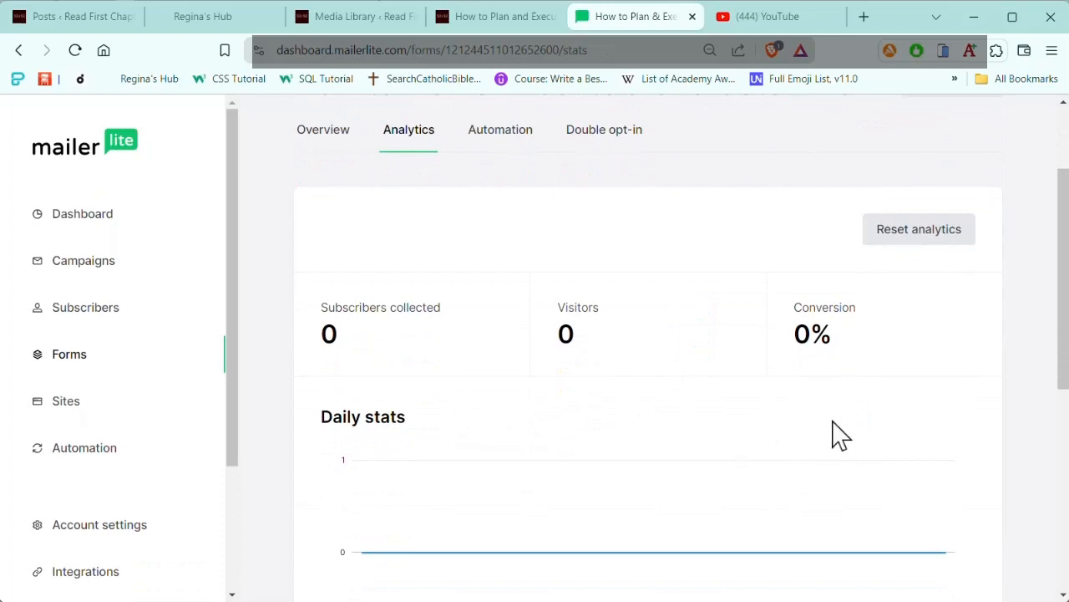
pyautogui.scroll(2, 666, 437)
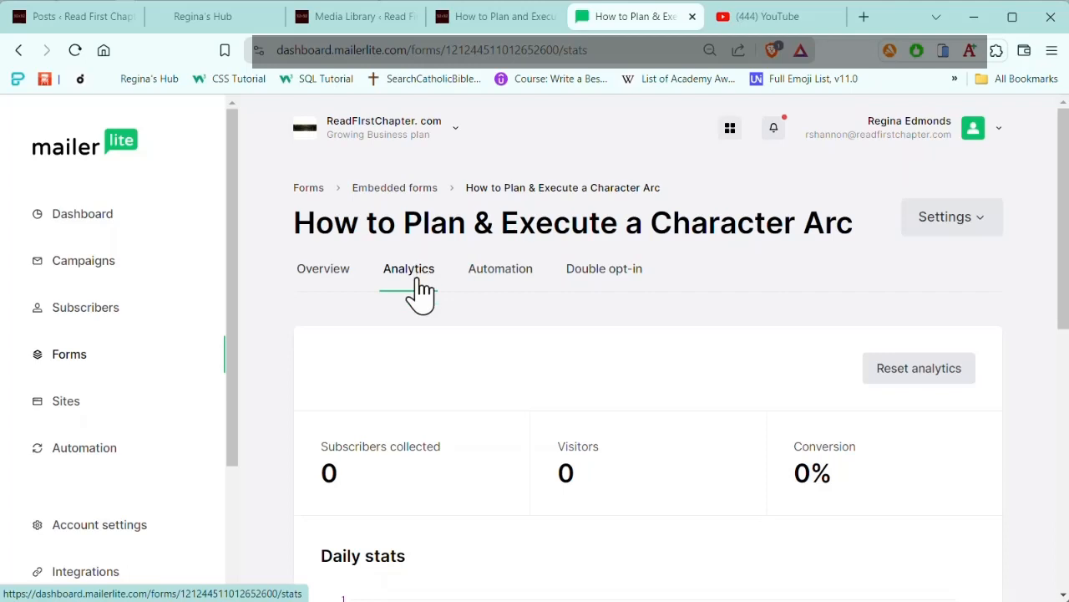
# Step: Create a new automation linked to the How to Plan & Execute a Character Arc form
pyautogui.click(511, 272)
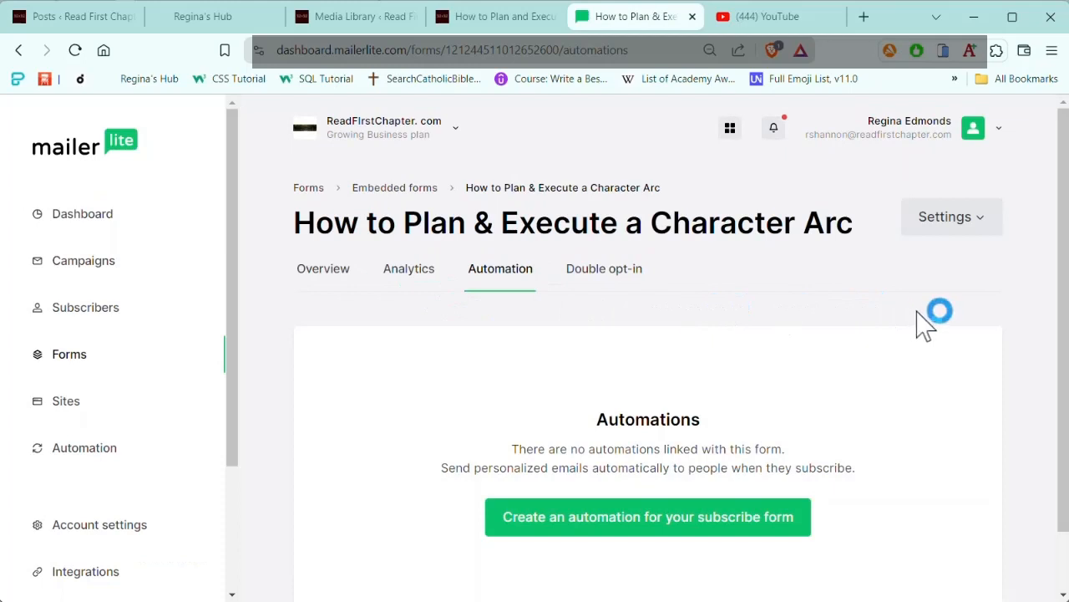
pyautogui.scroll(-1, 922, 324)
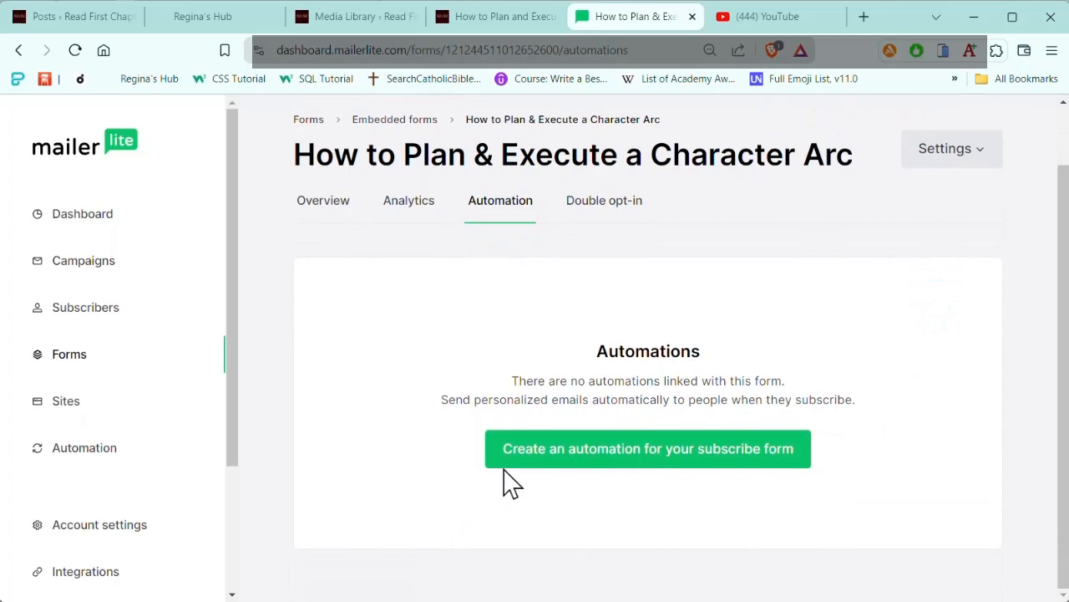
pyautogui.click(660, 465)
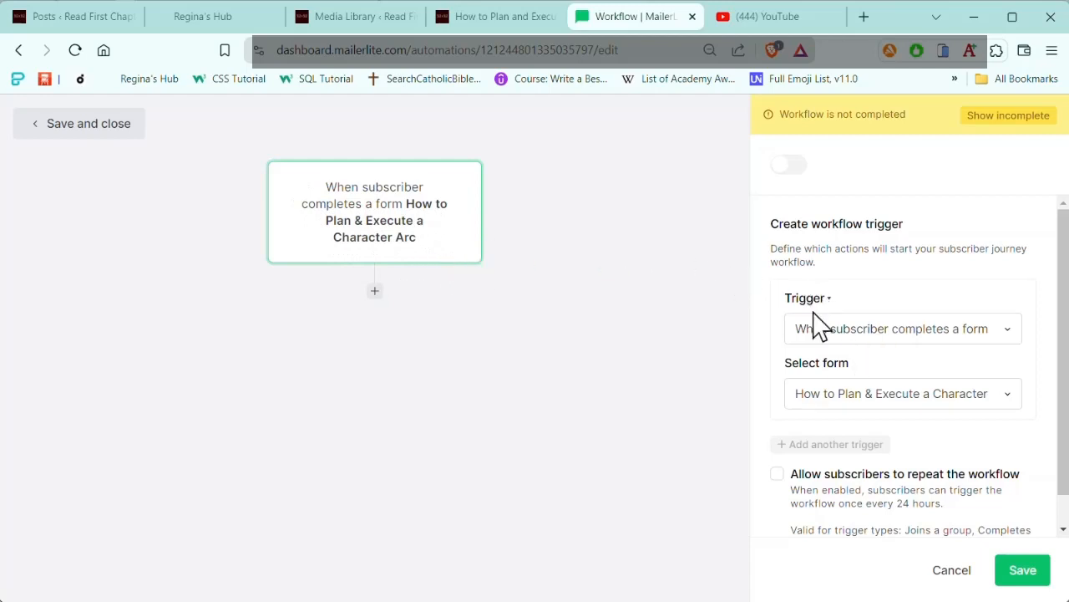
# Step: Set the trigger to "When subscriber completes a form" for How to Plan & Execute a Character Arc and allow subscribers to repeat the workflow
pyautogui.click(1015, 345)
pyautogui.click(966, 435)
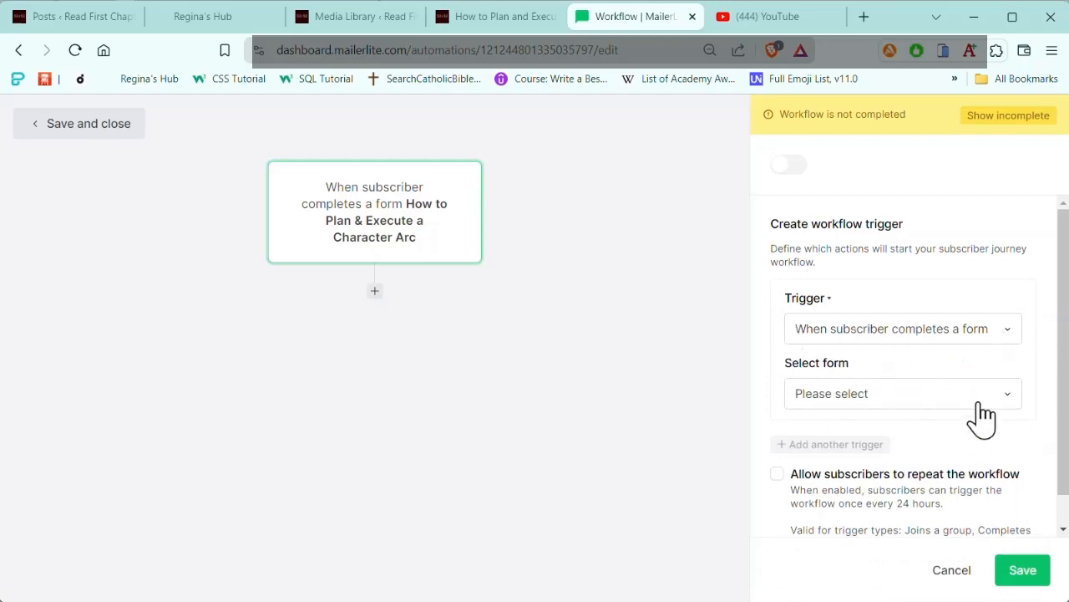
pyautogui.click(1015, 396)
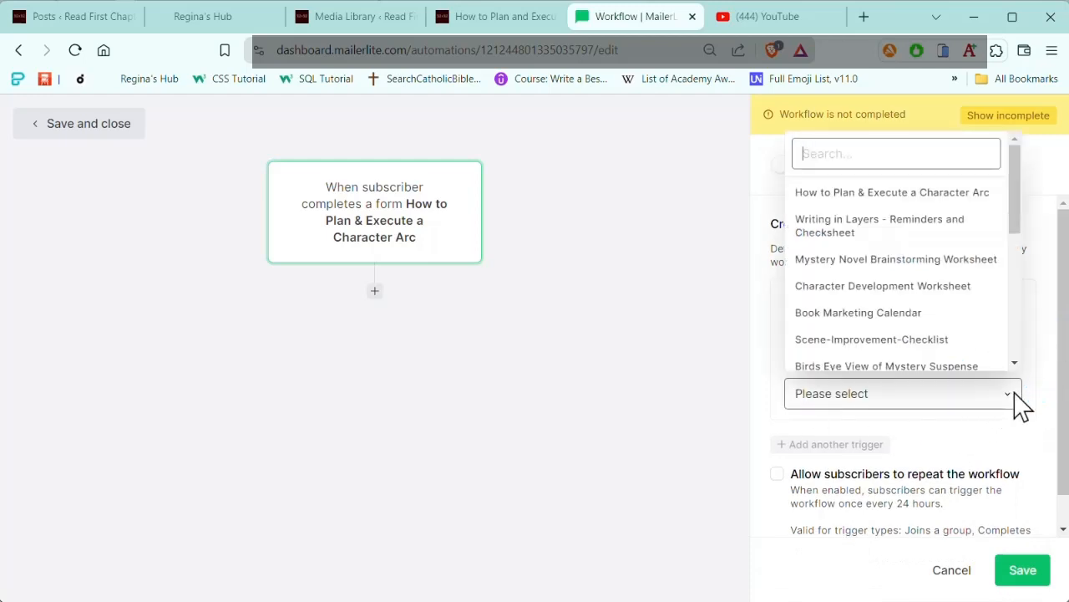
pyautogui.click(868, 196)
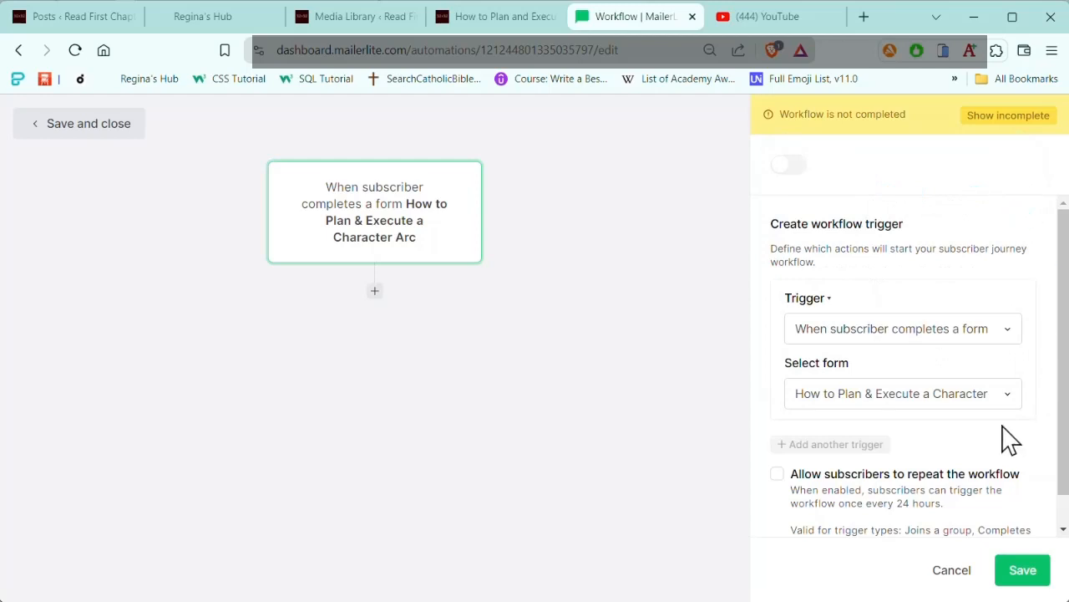
pyautogui.scroll(-1, 1011, 433)
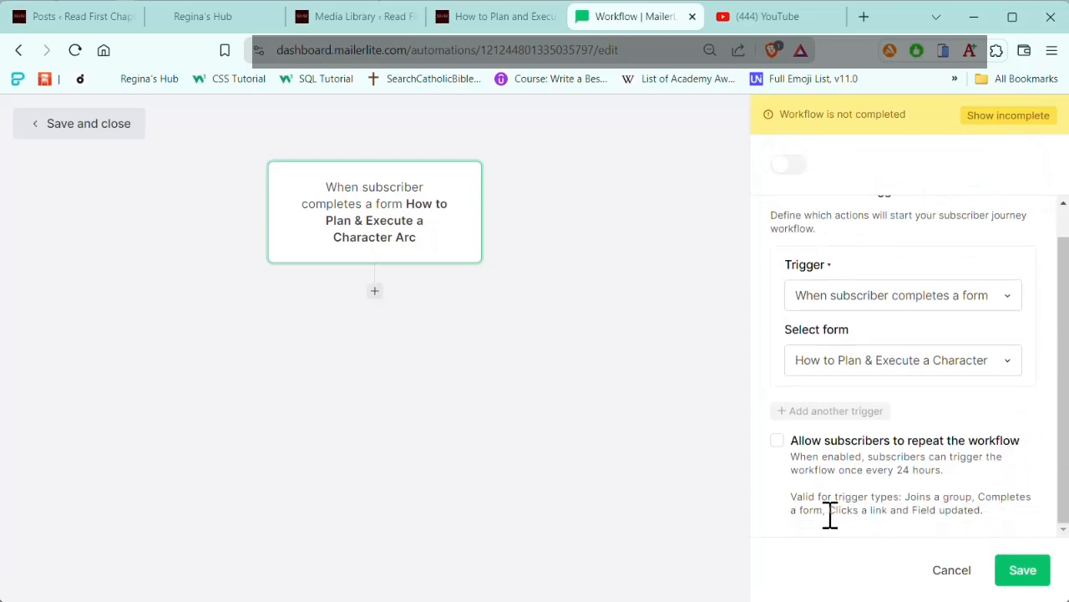
pyautogui.click(779, 442)
pyautogui.click(798, 440)
# Step: Add an email step after the workflow trigger and begin its subject with "Infographic -"
pyautogui.click(375, 293)
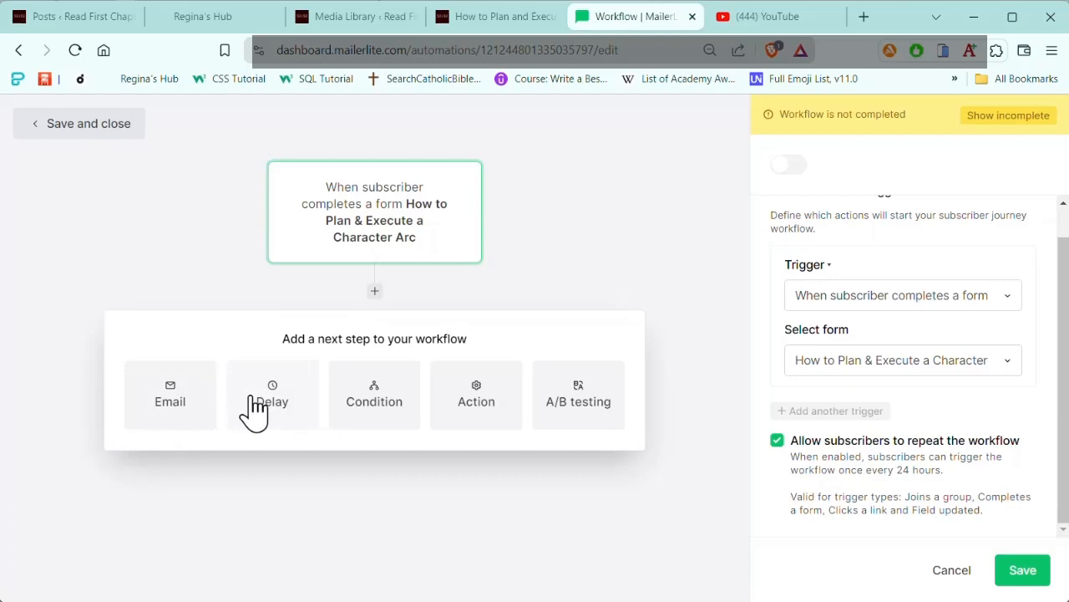
pyautogui.click(171, 401)
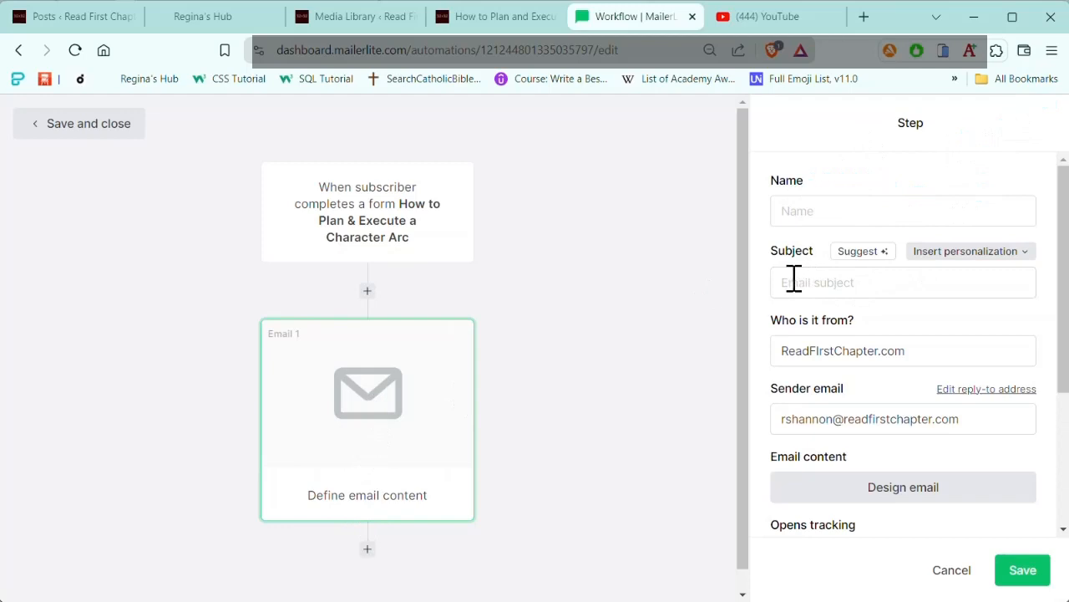
pyautogui.click(791, 210)
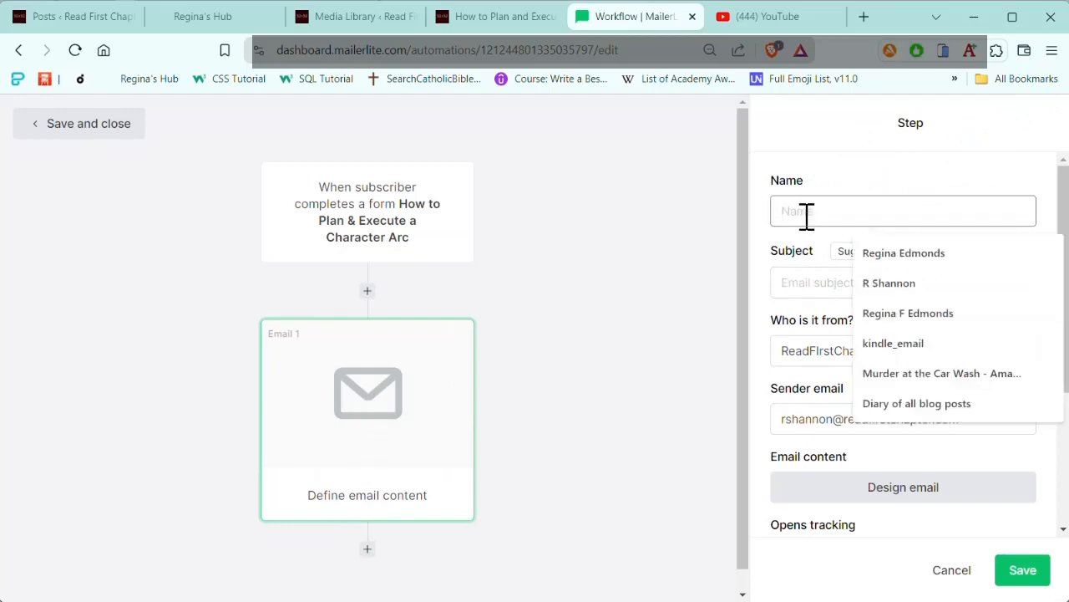
pyautogui.click(790, 282)
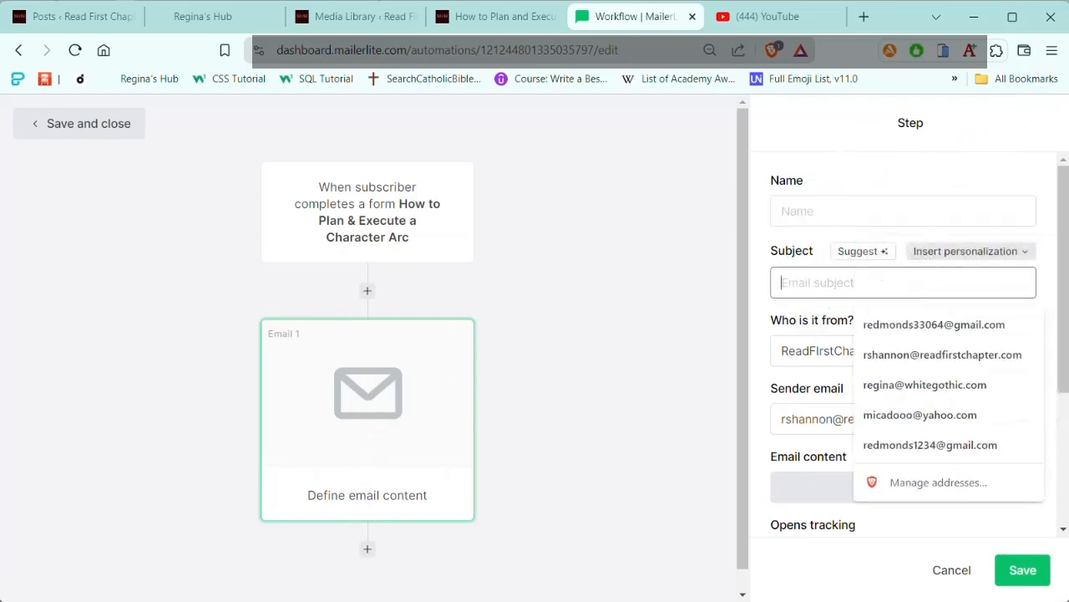
pyautogui.click(1018, 336)
pyautogui.write('Infographic -')
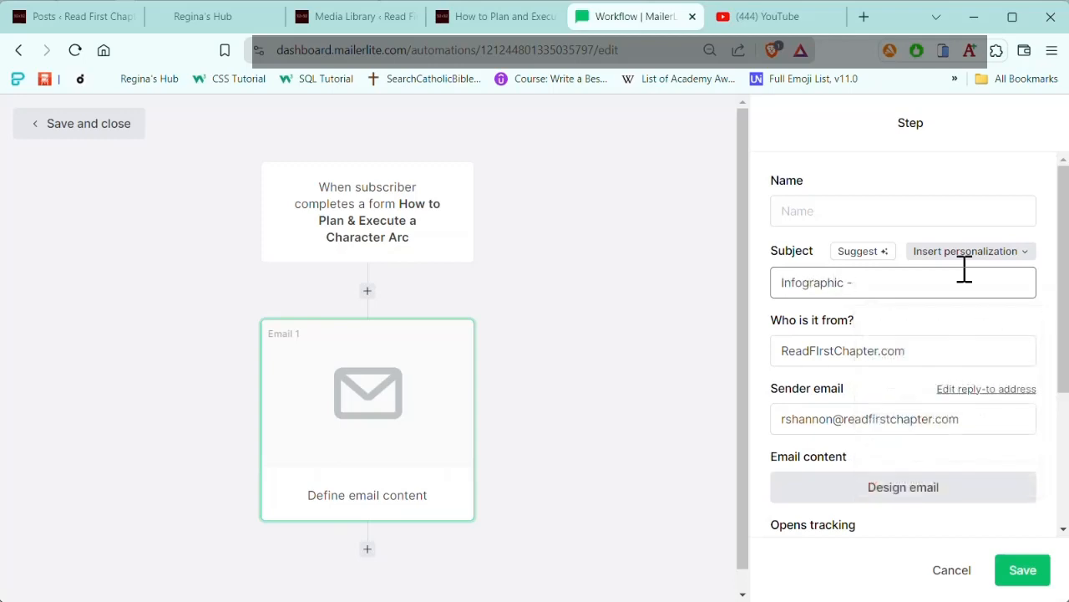
# Step: Copy the automation subject "Please Confirm Your Email" from the Notepad notes and return to the email step
pyautogui.hotkey('alt', 'Tab')
pyautogui.click(804, 466)
pyautogui.scroll(-2, 900, 437)
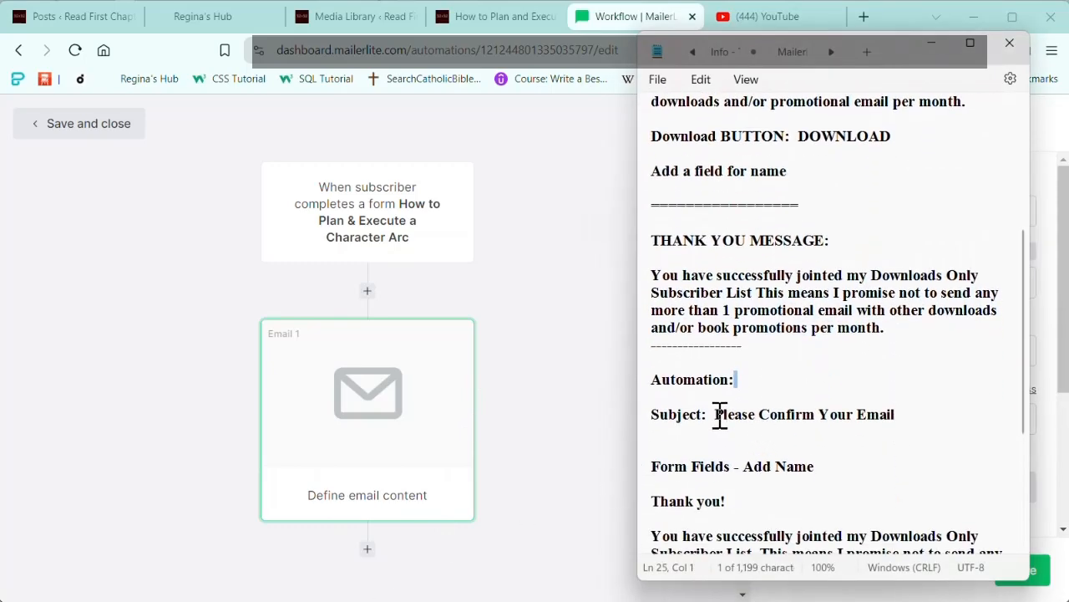
pyautogui.click(718, 415)
pyautogui.hotkey('shift', 'Down')
pyautogui.hotkey('ctrl', 'c')
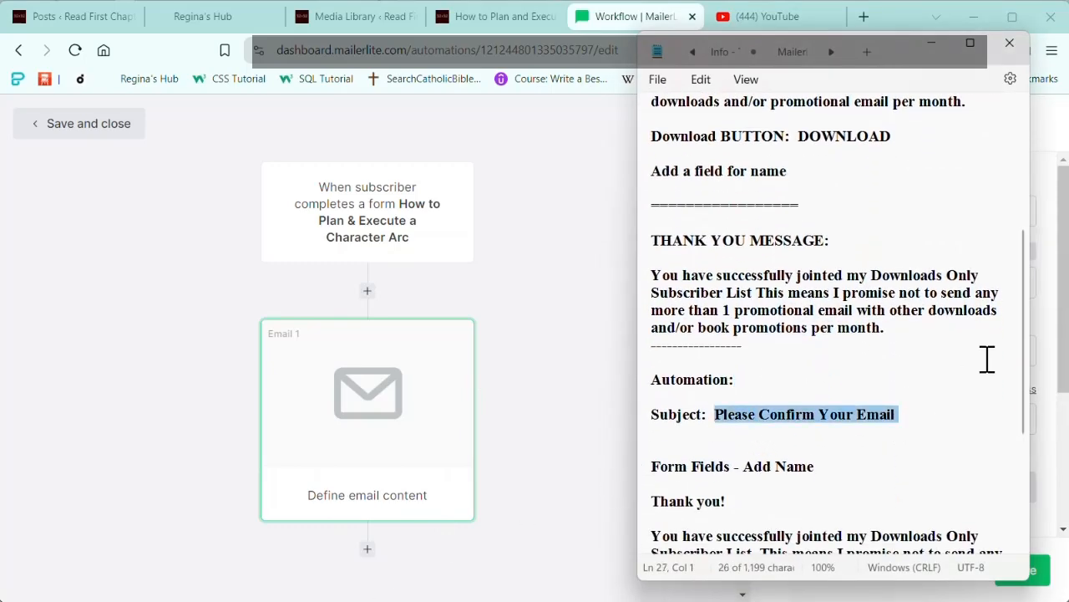
pyautogui.click(933, 42)
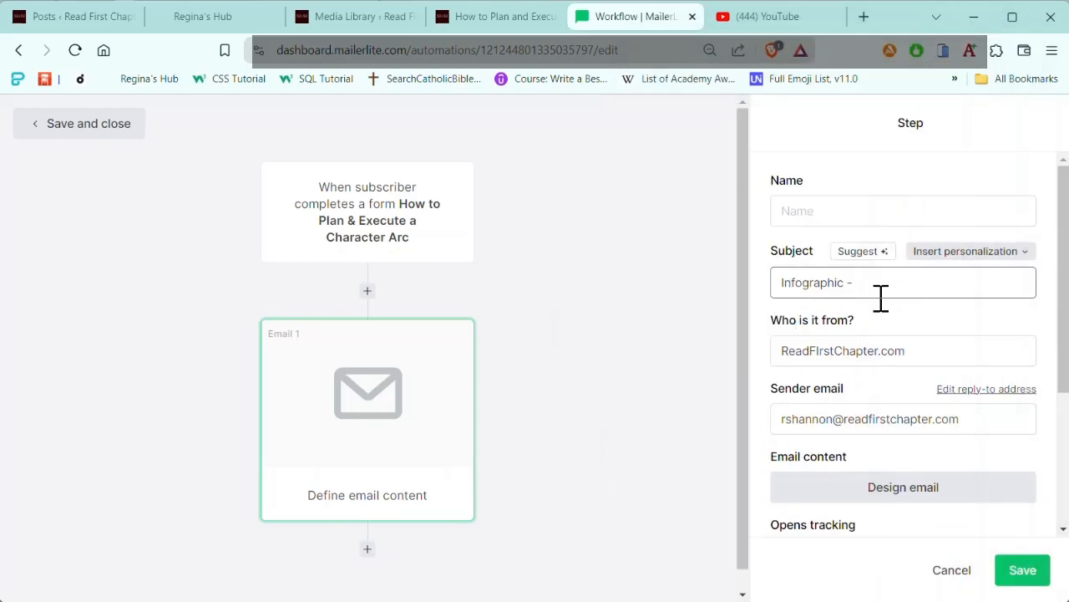
# Step: Replace the email step's subject with "Please Confirm Your Email" and open the email content for design
pyautogui.moveTo(880, 283); pyautogui.dragTo(744, 289)
pyautogui.hotkey('ctrl', 'v')
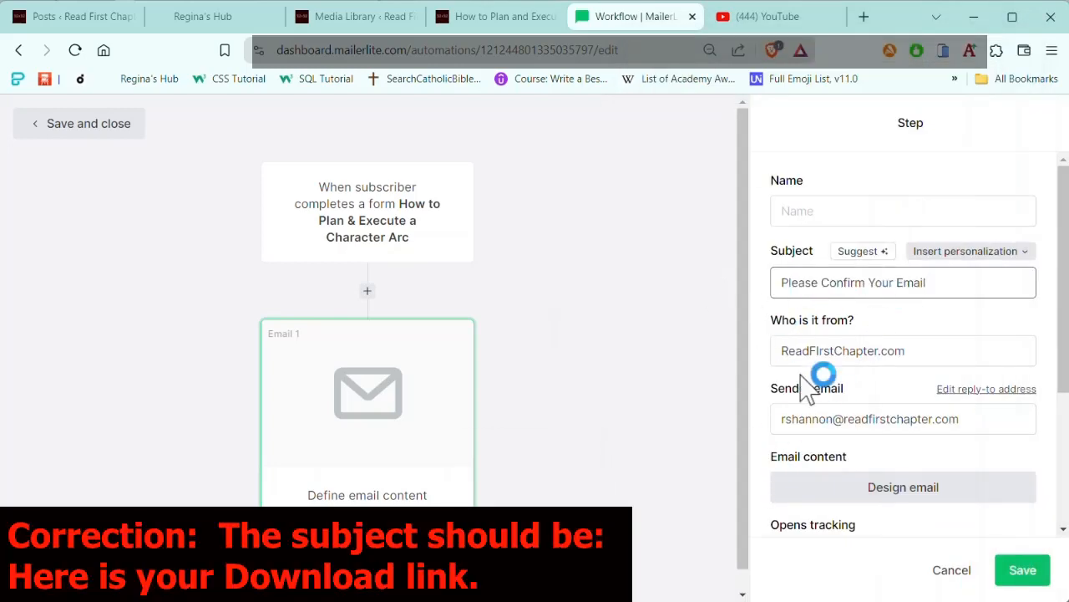
pyautogui.scroll(-3, 928, 422)
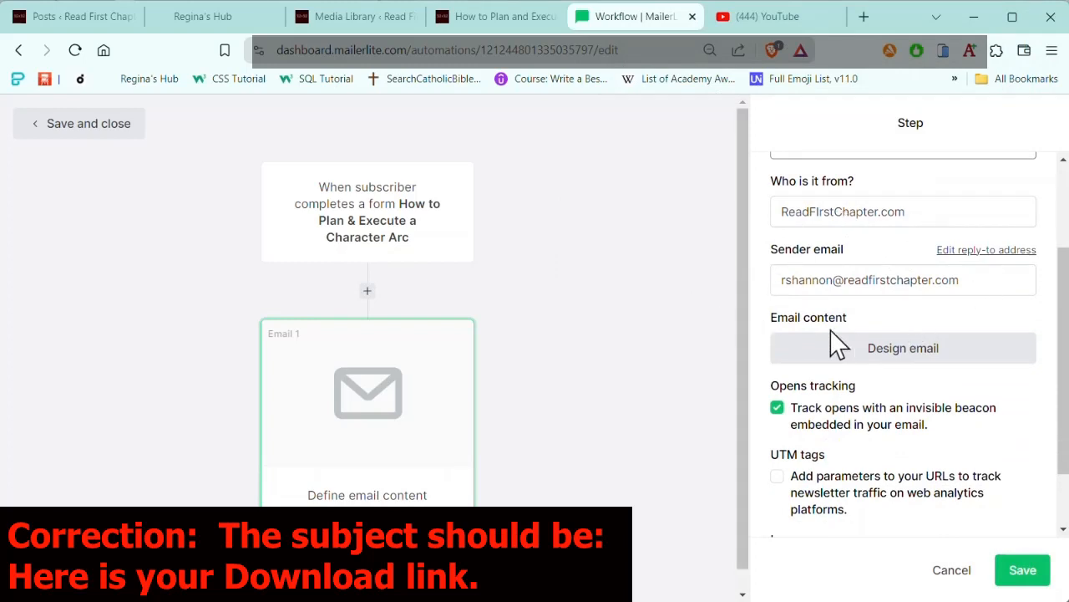
pyautogui.click(919, 351)
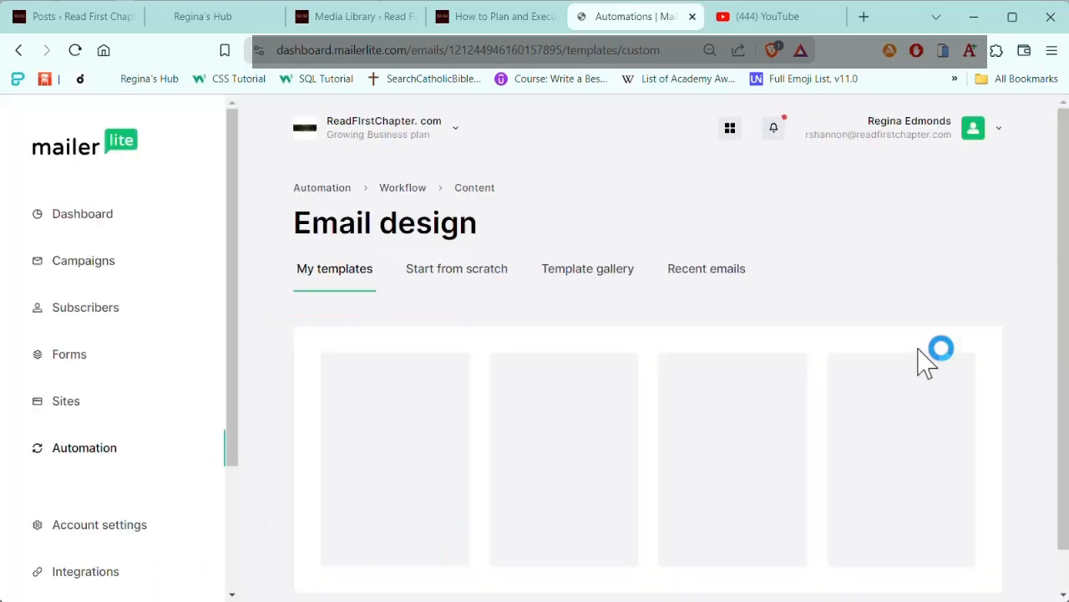
# Step: Choose the "Magazine release" design from the template gallery for the automation email
pyautogui.scroll(-1, 942, 192)
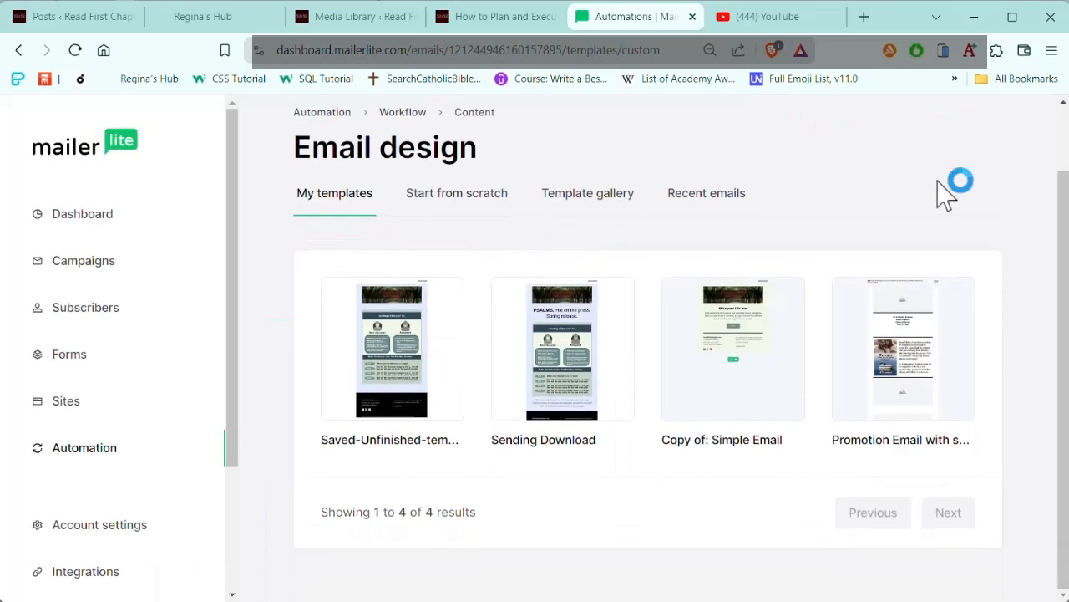
pyautogui.scroll(1, 961, 188)
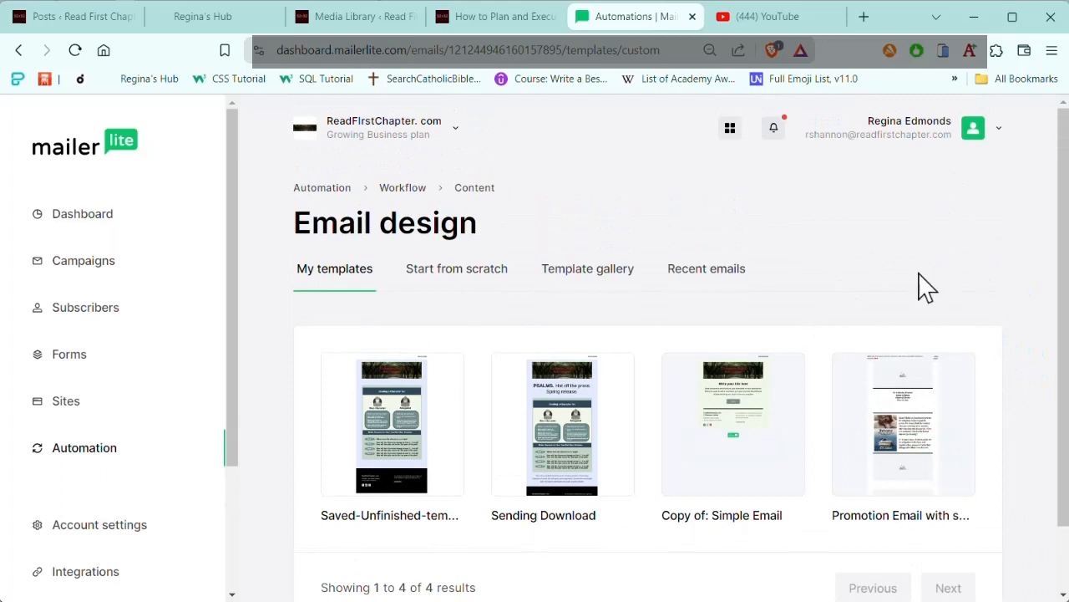
pyautogui.click(592, 280)
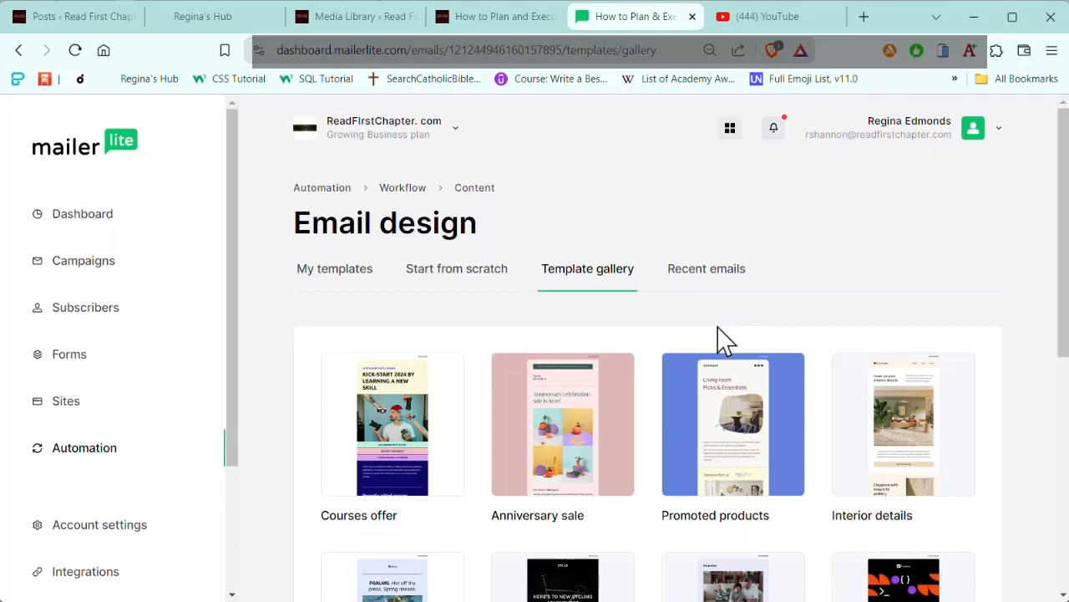
pyautogui.scroll(-3, 852, 318)
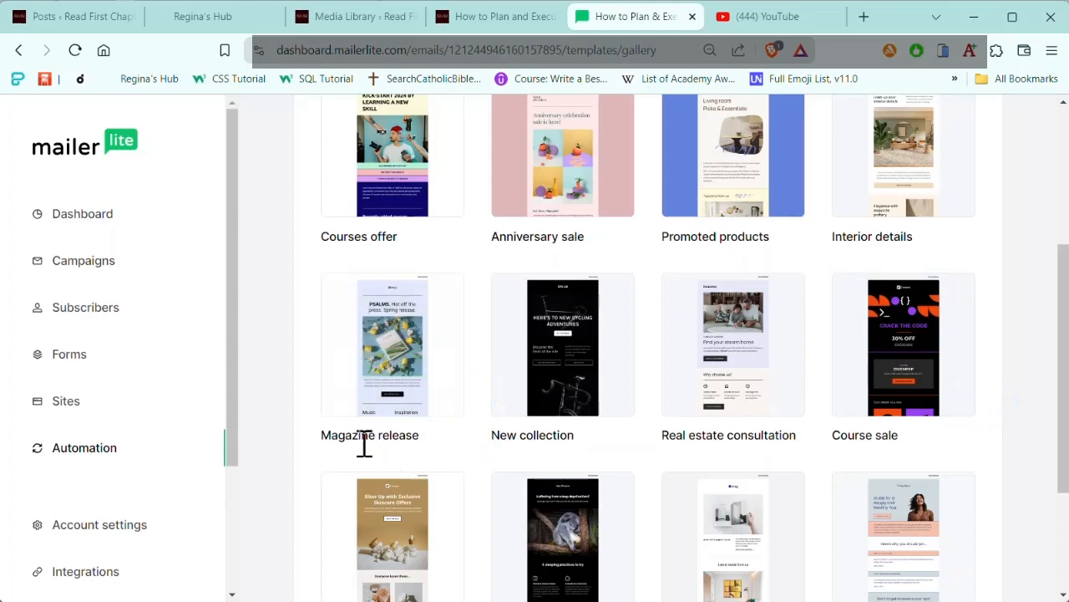
pyautogui.moveTo(396, 393)
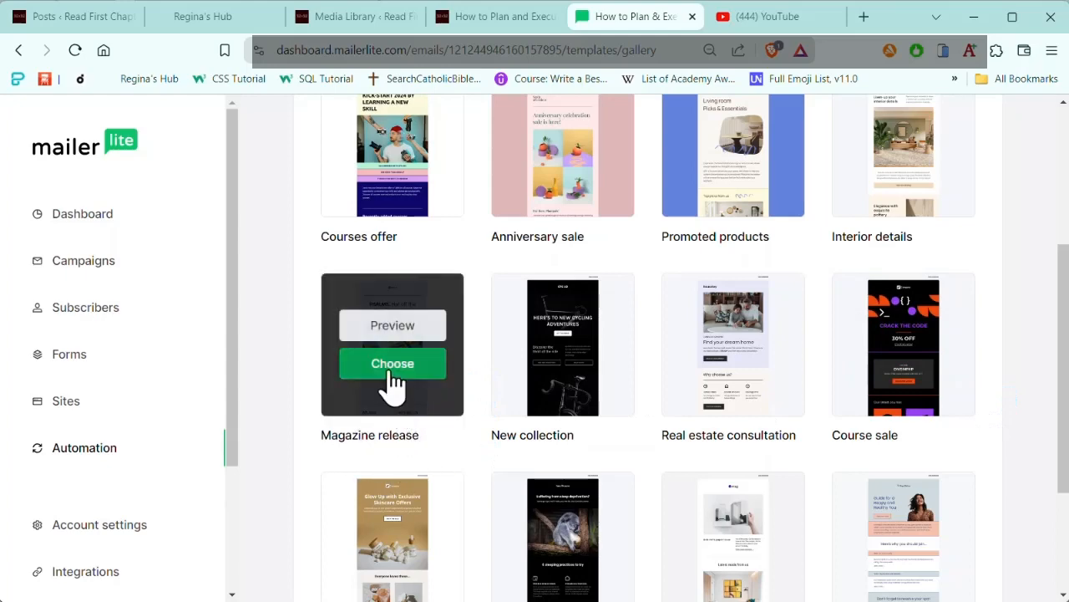
pyautogui.click(395, 367)
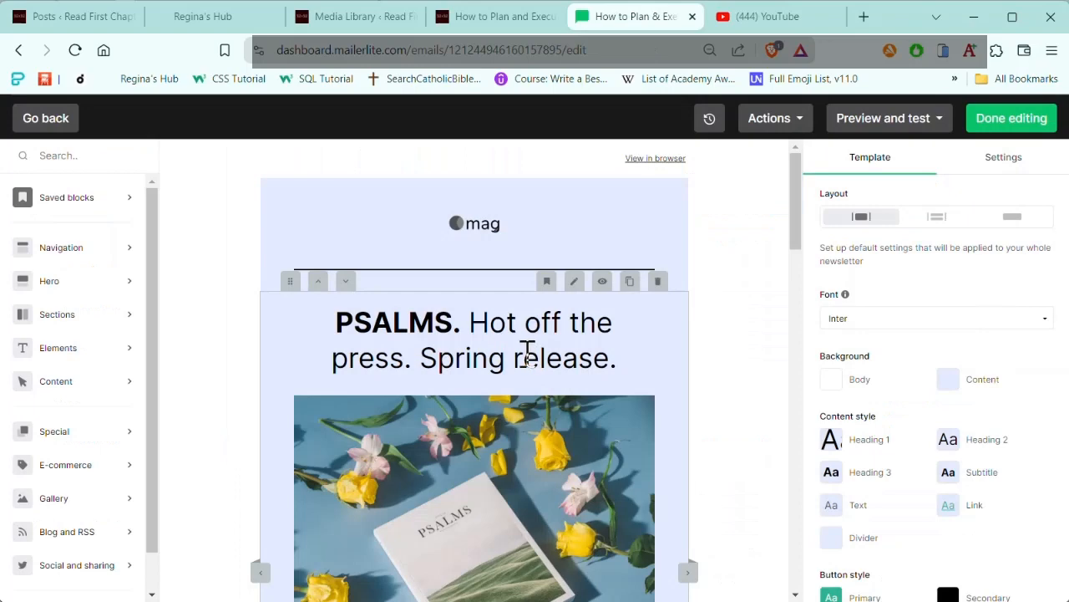
# Step: Examine the Magazine release template's blocks, from the logo through the main photo, pre-order button and lower sections
pyautogui.scroll(-3, 525, 351)
pyautogui.click(518, 245)
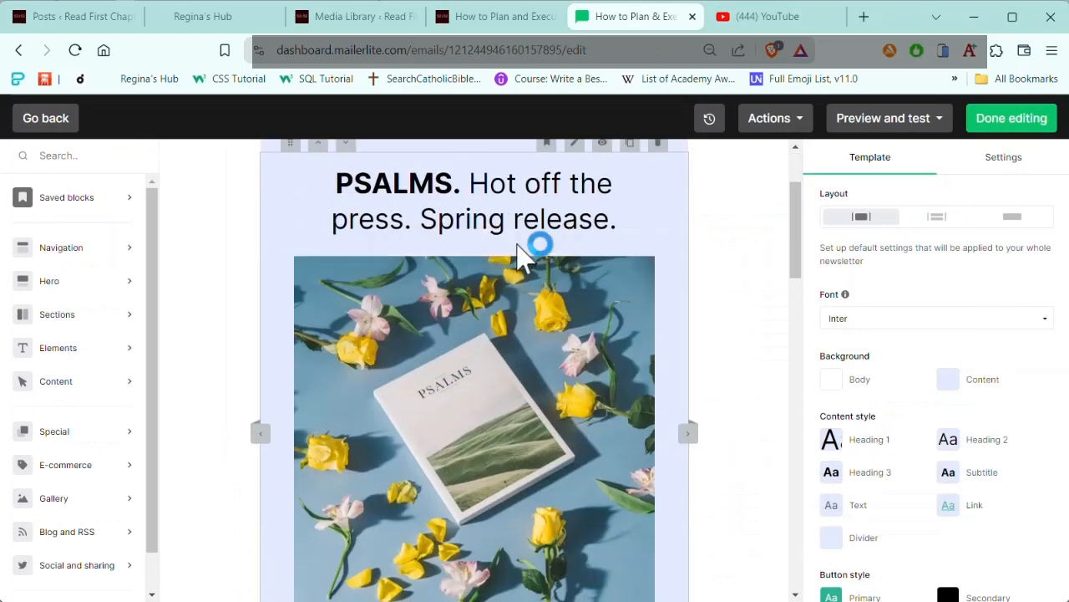
pyautogui.scroll(3, 519, 251)
pyautogui.click(643, 234)
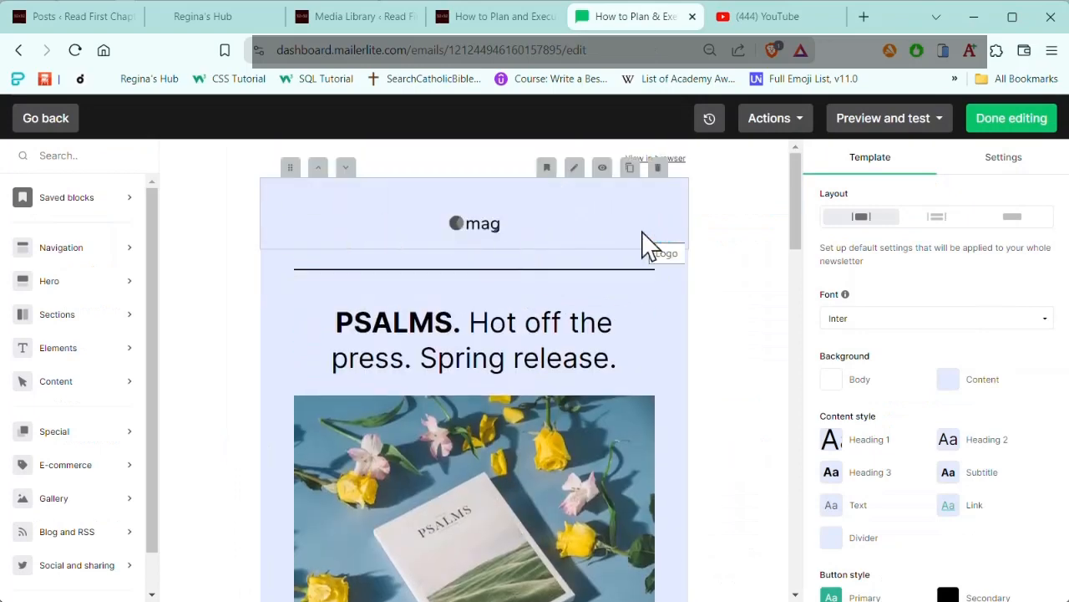
pyautogui.scroll(-3, 643, 239)
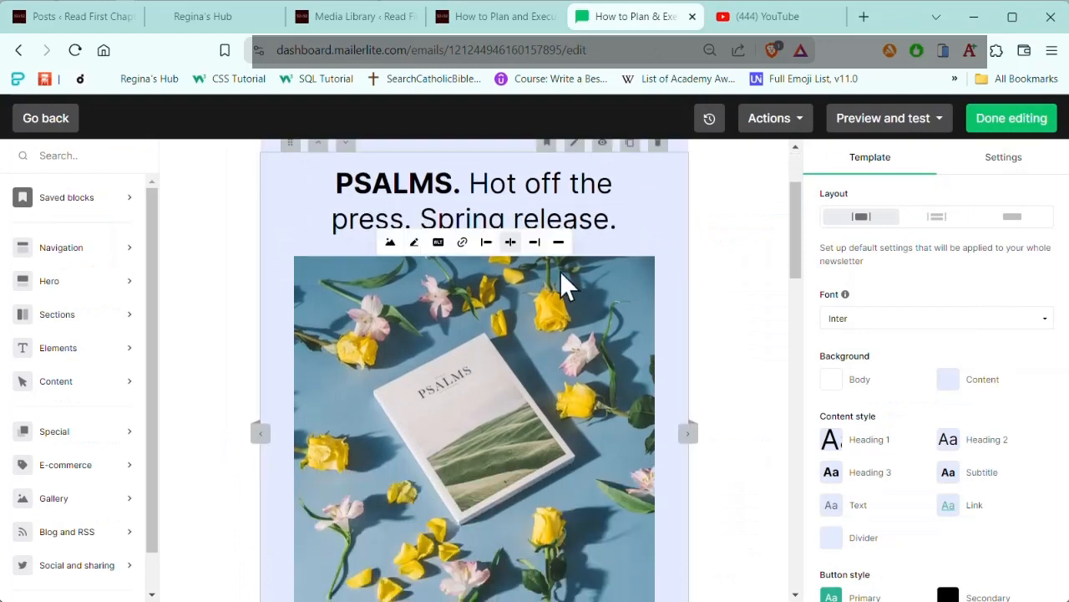
pyautogui.click(581, 285)
pyautogui.scroll(-6, 580, 287)
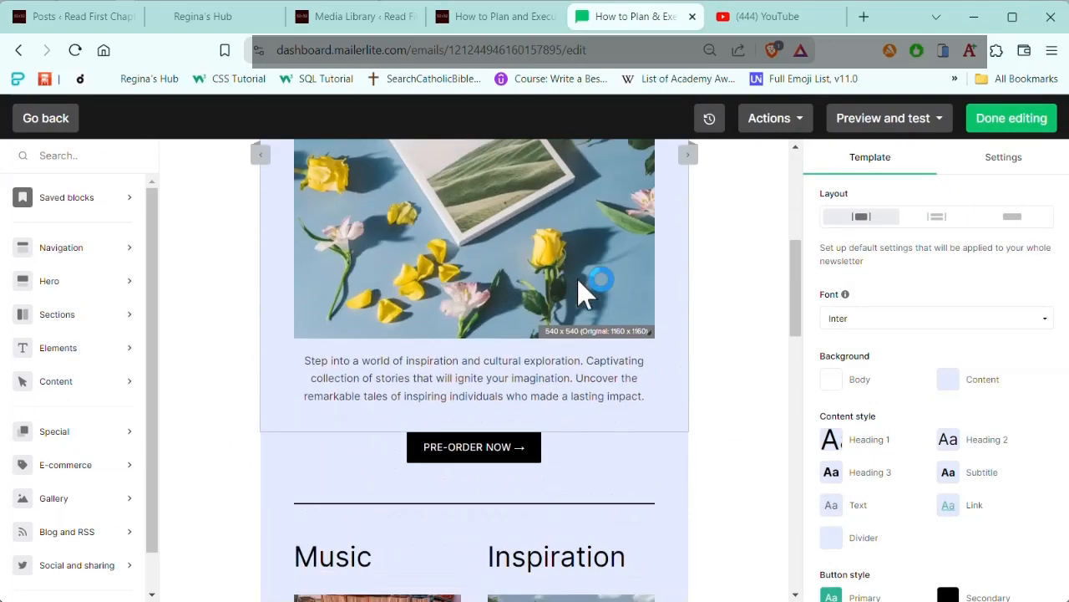
pyautogui.click(474, 460)
pyautogui.click(544, 482)
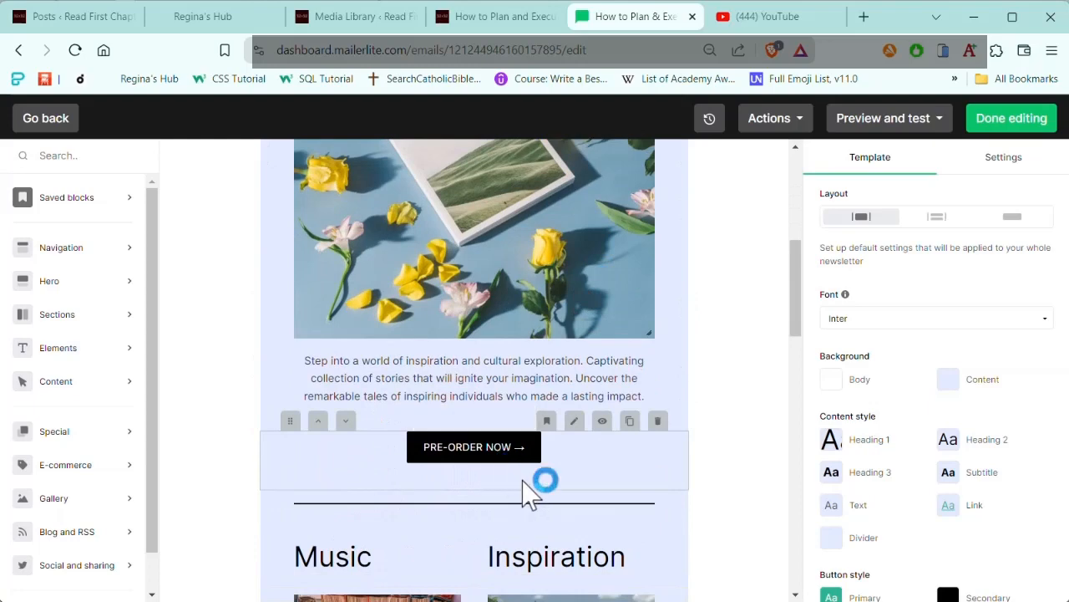
pyautogui.scroll(-3, 519, 473)
pyautogui.scroll(12, 515, 470)
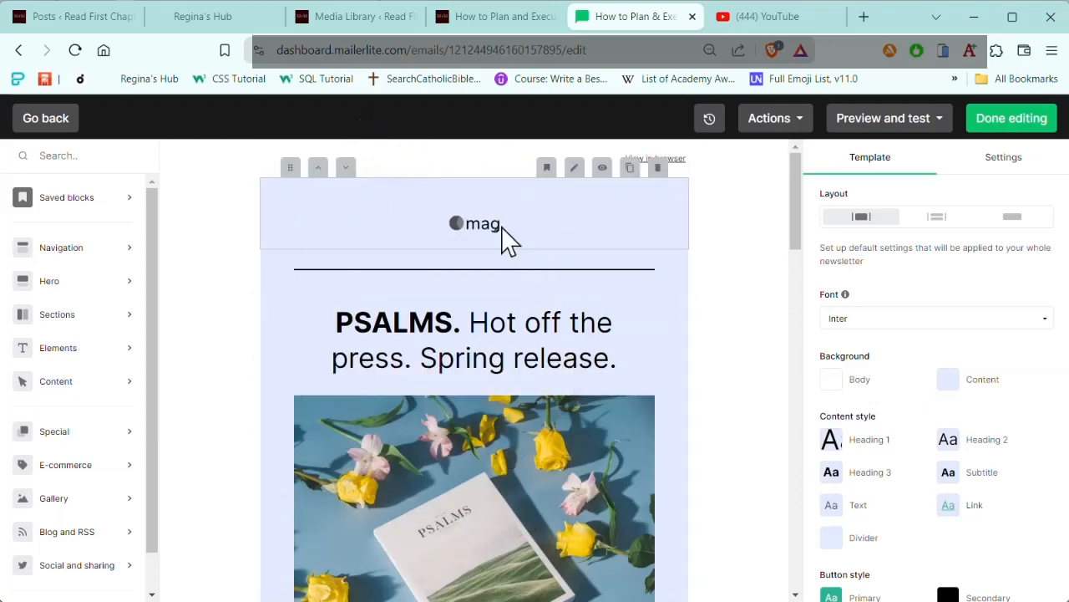
# Step: Replace the logo and divider blocks at the start of the email with an empty image block
pyautogui.click(657, 169)
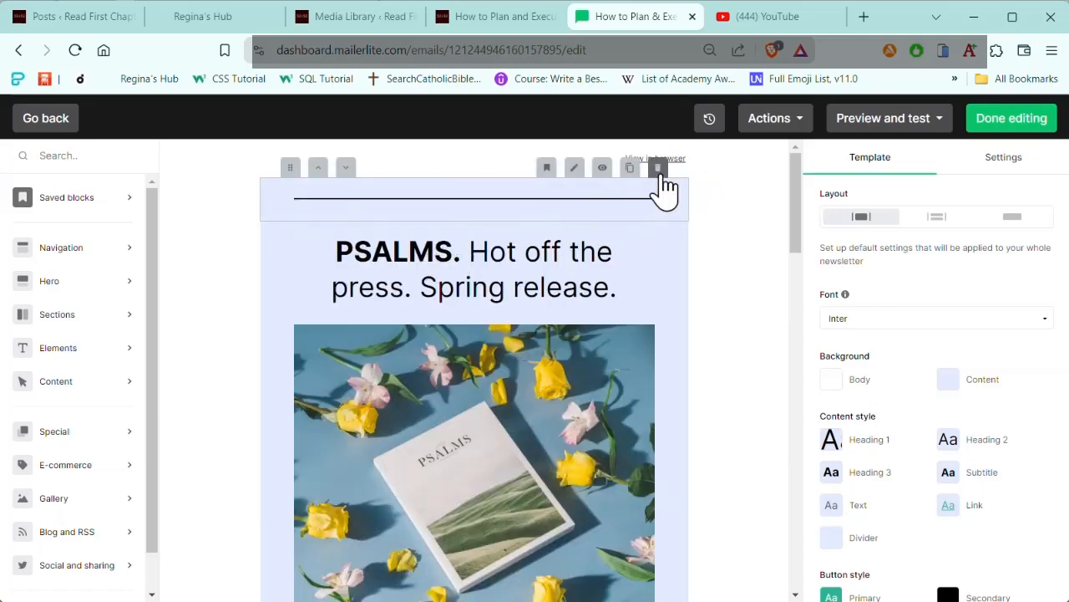
pyautogui.click(658, 170)
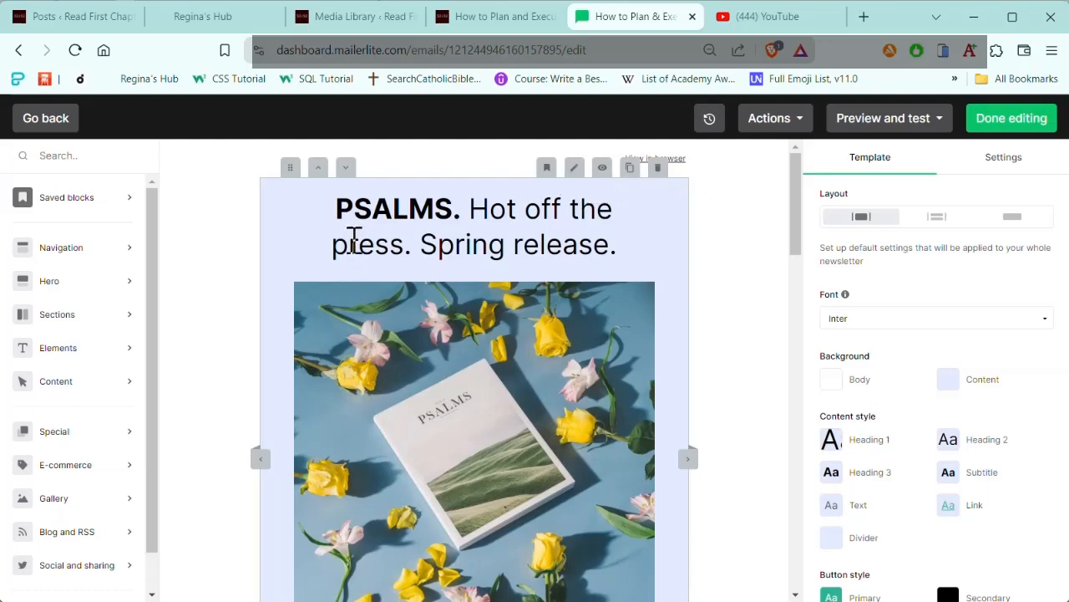
pyautogui.click(62, 386)
pyautogui.click(59, 347)
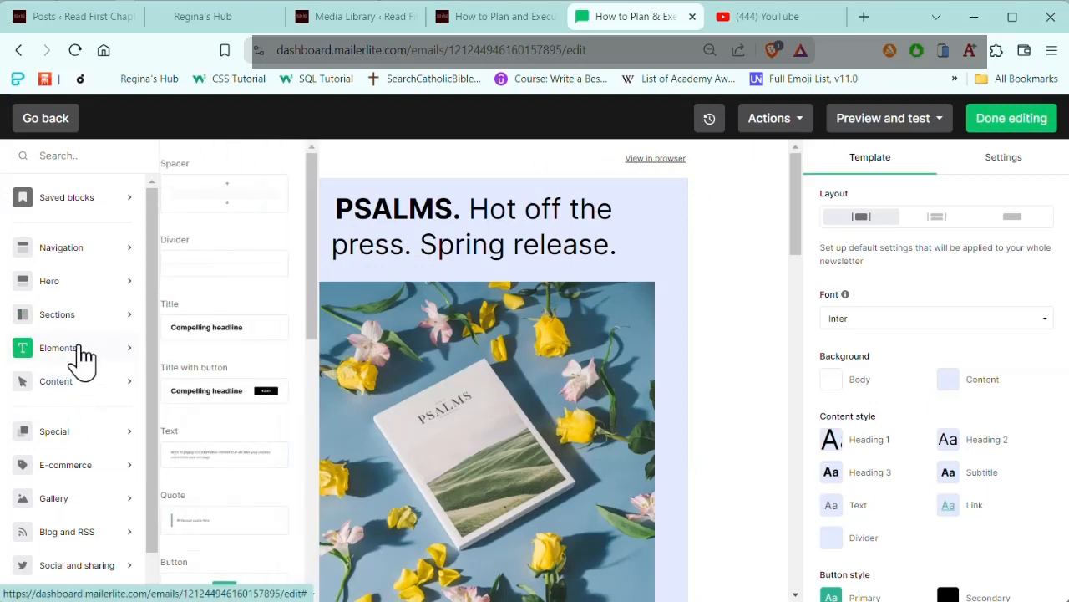
pyautogui.scroll(-5, 238, 439)
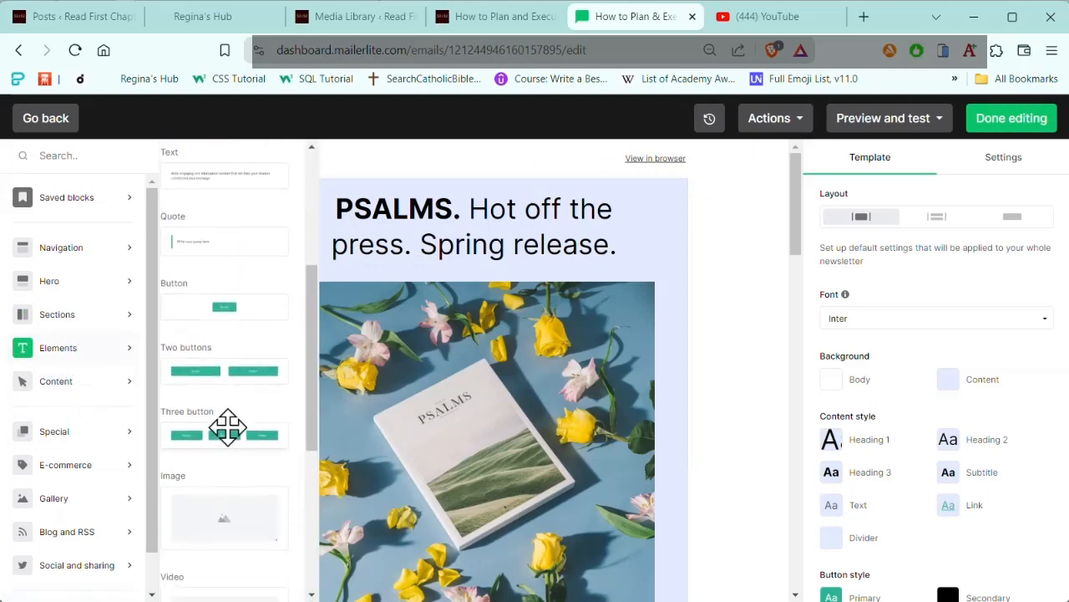
pyautogui.scroll(-2, 238, 430)
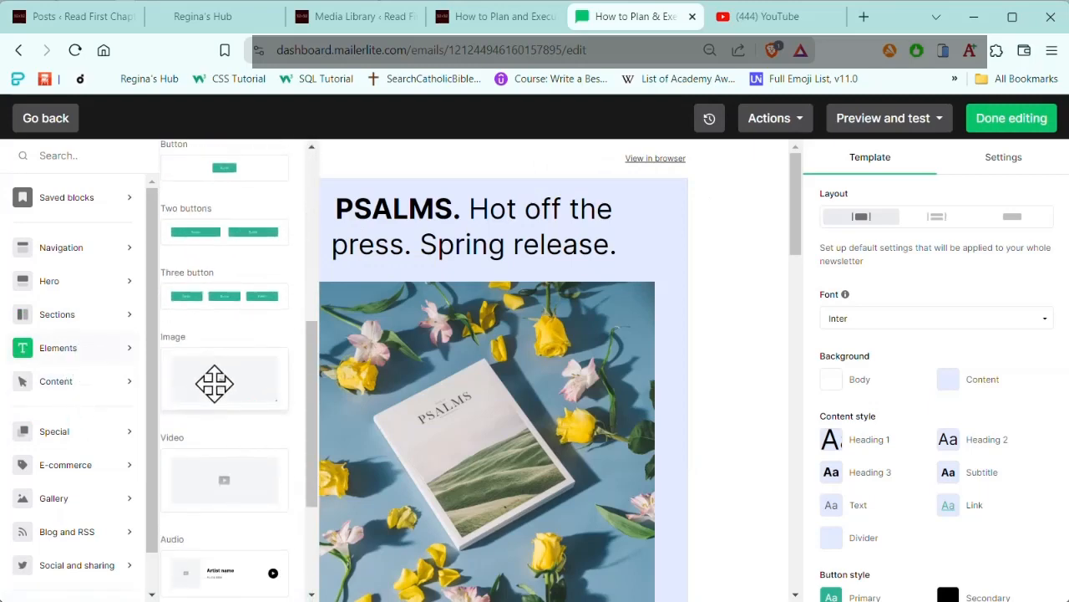
pyautogui.moveTo(220, 380); pyautogui.dragTo(400, 215)
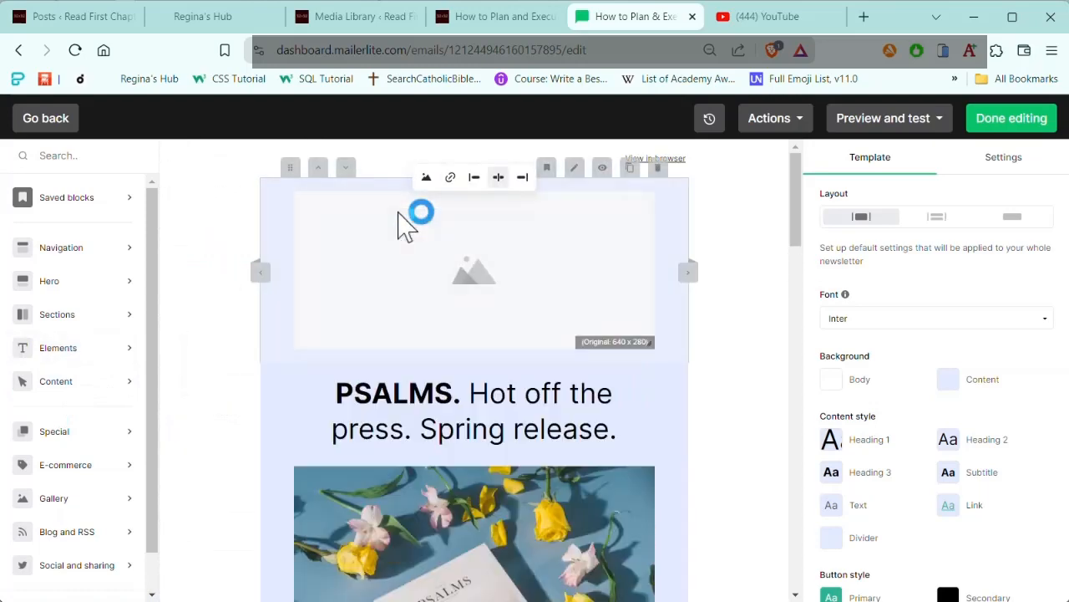
# Step: Search the stored files for "banner" and insert RFC-Website-Banner-640px.png into the empty image block
pyautogui.click(428, 179)
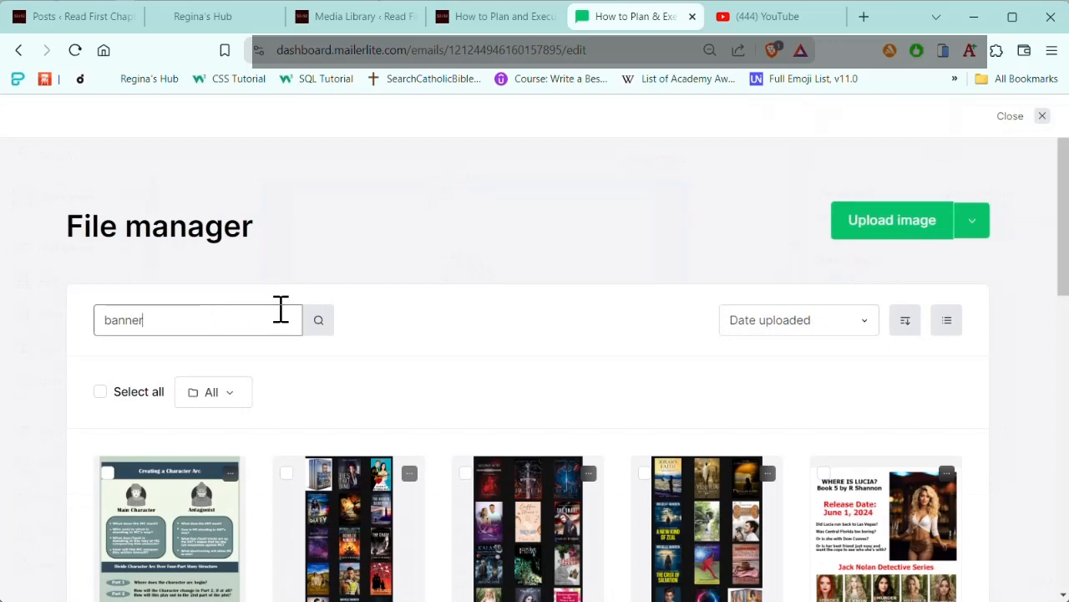
pyautogui.click(281, 309)
pyautogui.write('banner')
pyautogui.press('Return')
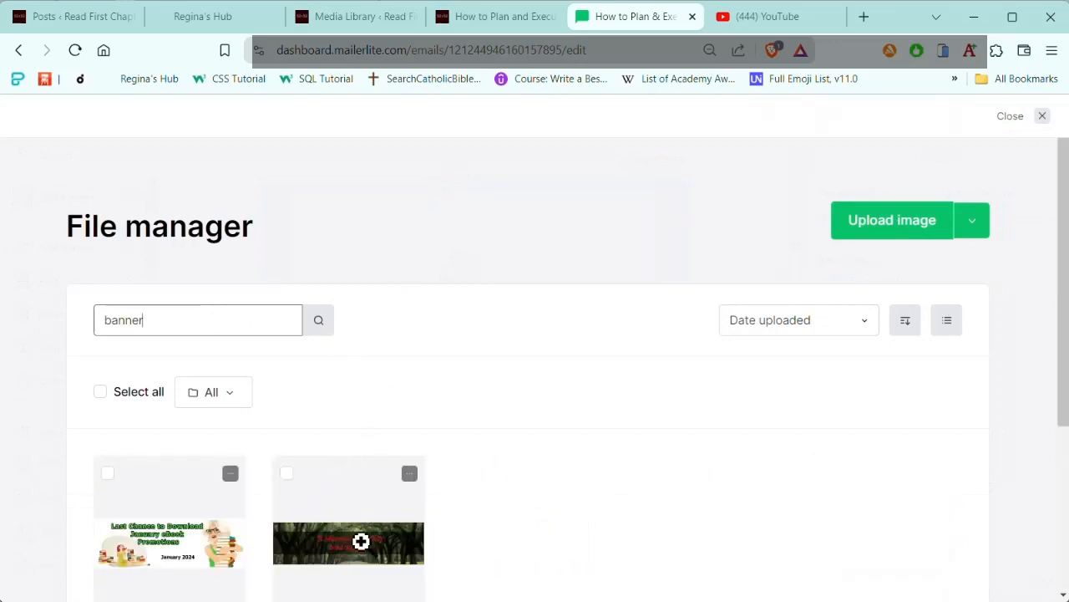
pyautogui.click(360, 549)
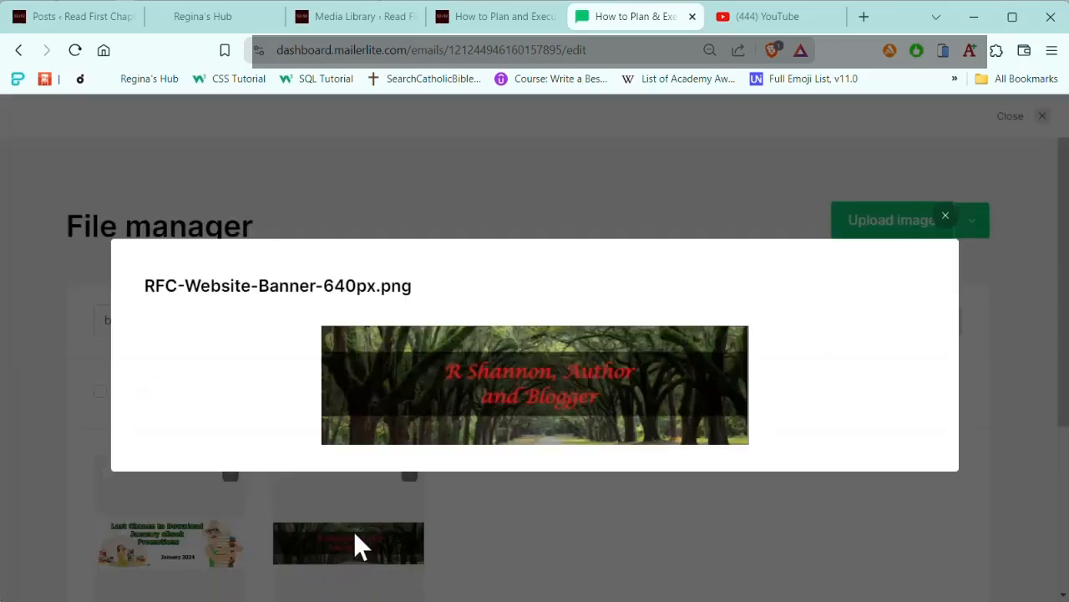
pyautogui.click(959, 219)
pyautogui.scroll(-3, 287, 442)
pyautogui.click(322, 428)
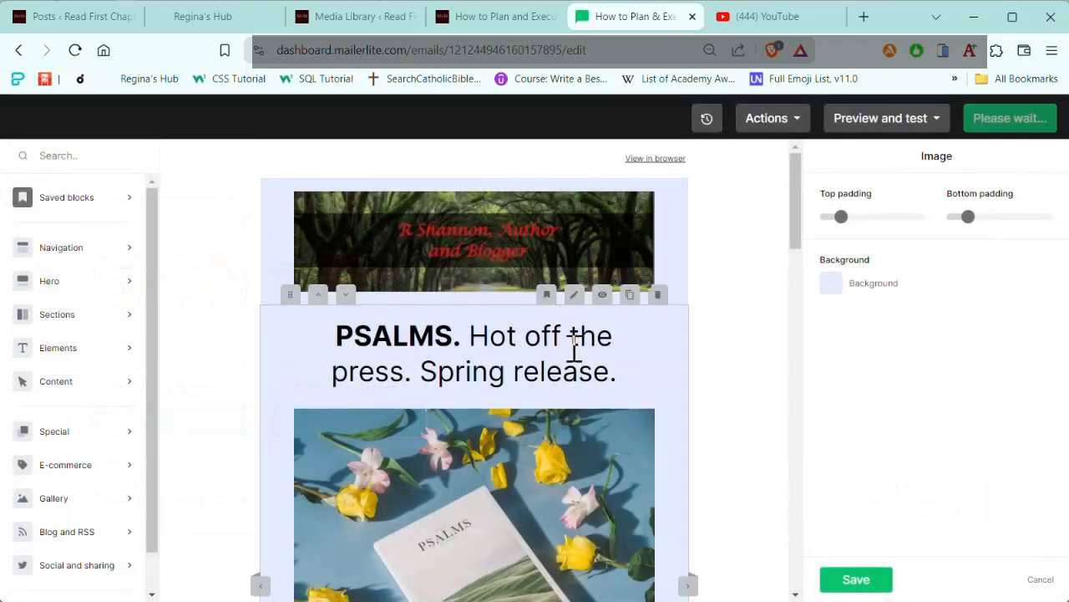
# Step: Delete the PSALMS block with its heading, photo and text below the banner
pyautogui.scroll(-5, 574, 351)
pyautogui.scroll(2, 573, 346)
pyautogui.scroll(3, 574, 362)
pyautogui.scroll(-2, 611, 370)
pyautogui.scroll(2, 606, 348)
pyautogui.click(658, 296)
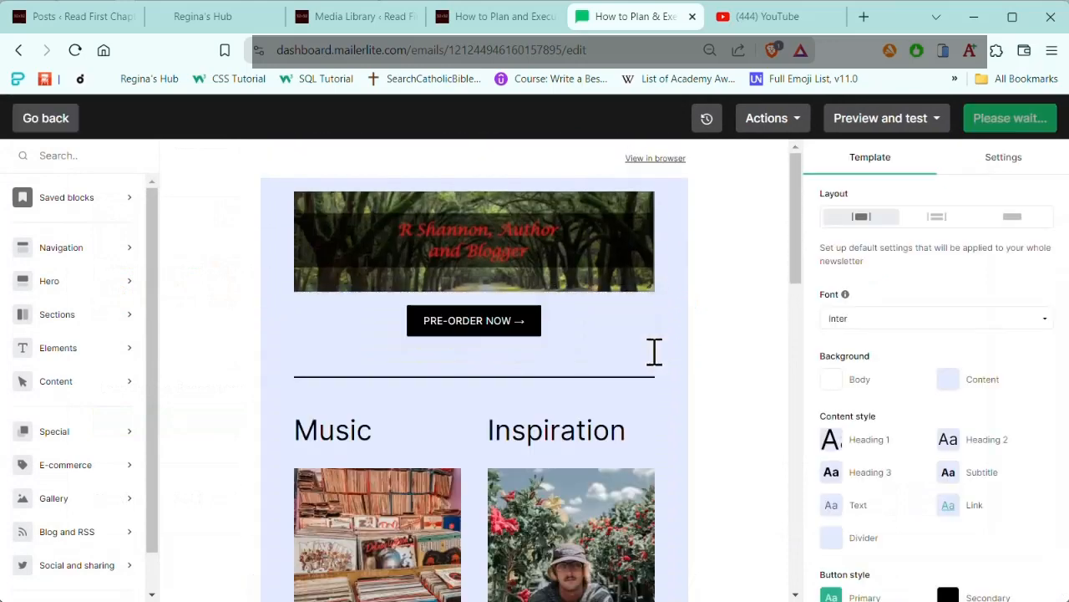
# Step: Add an image block between the banner and the pre-order button, and insert the Creating a Character Arc infographic into it
pyautogui.click(125, 351)
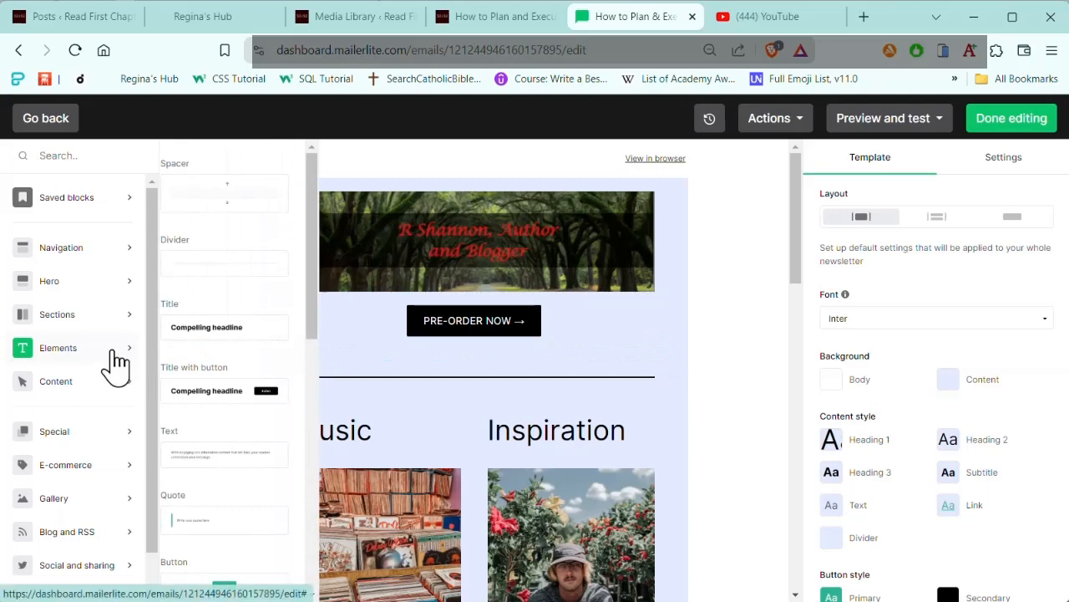
pyautogui.scroll(-3, 239, 332)
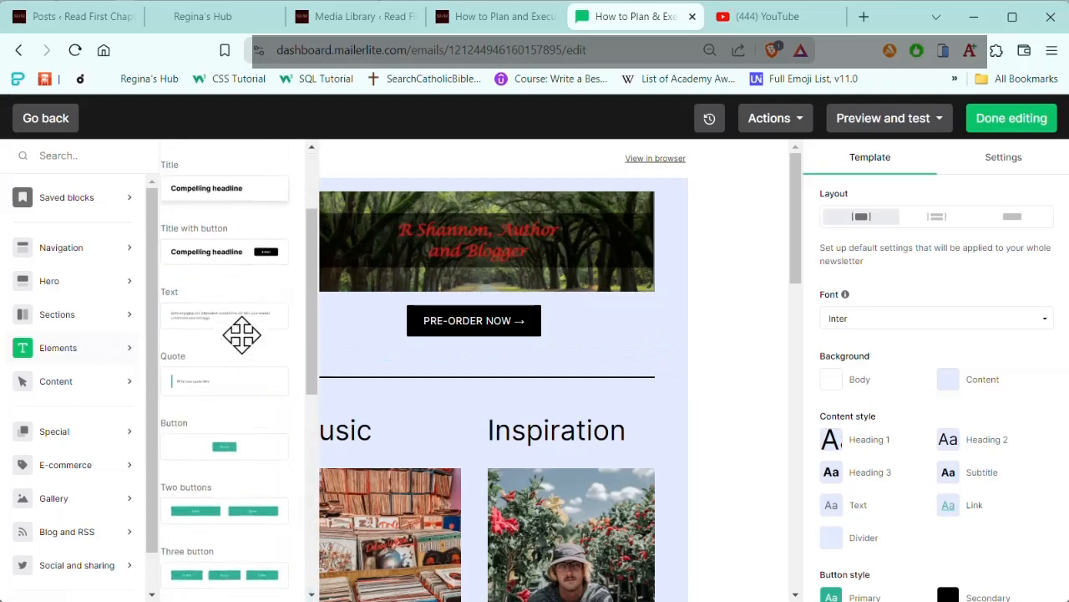
pyautogui.scroll(-2, 249, 350)
pyautogui.moveTo(249, 378); pyautogui.dragTo(451, 334)
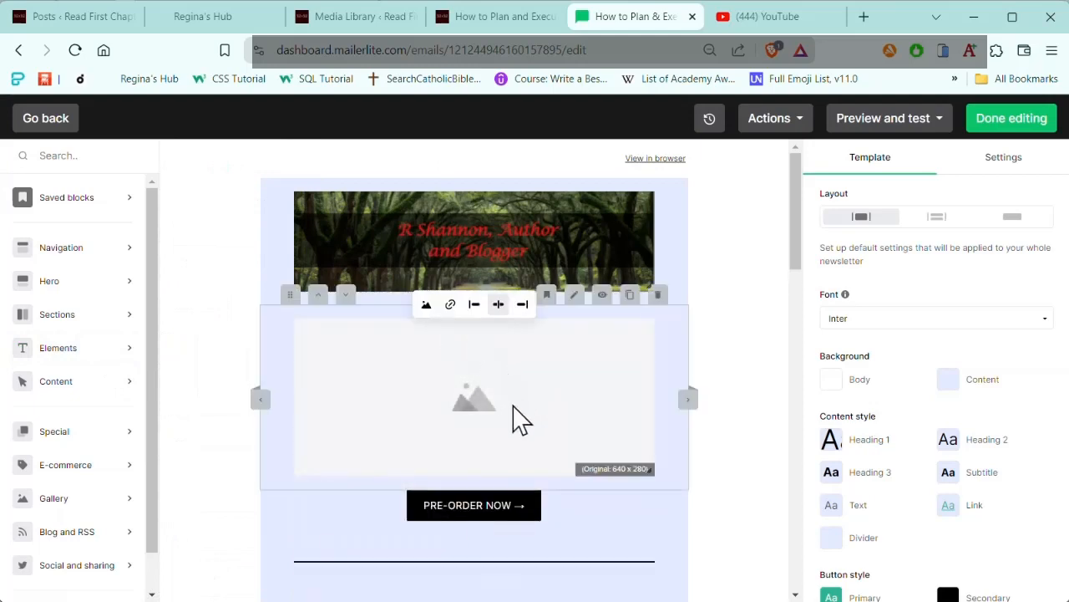
pyautogui.click(430, 321)
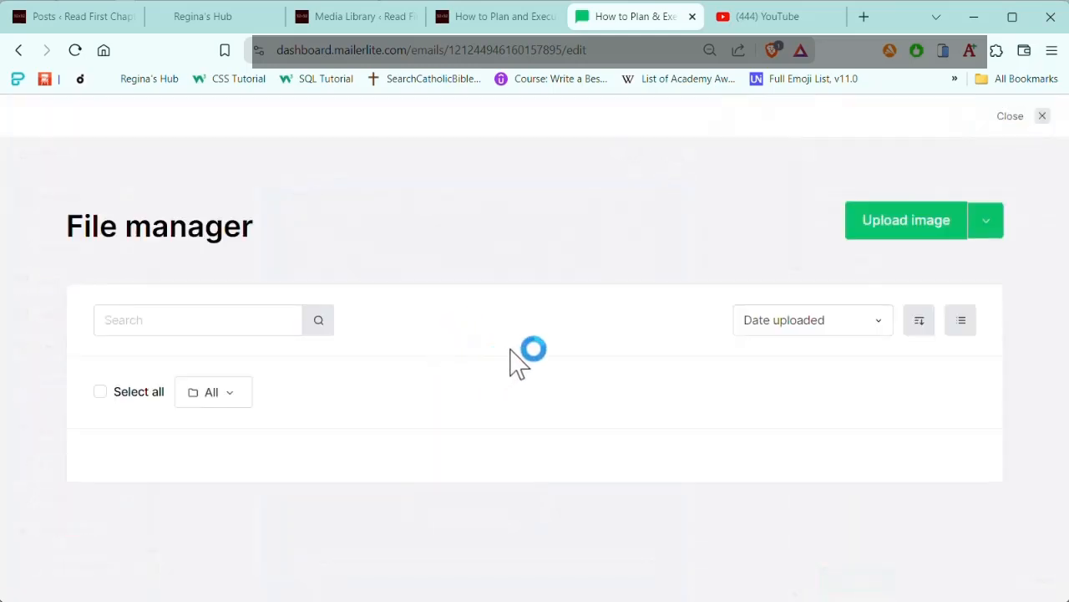
pyautogui.scroll(-2, 382, 334)
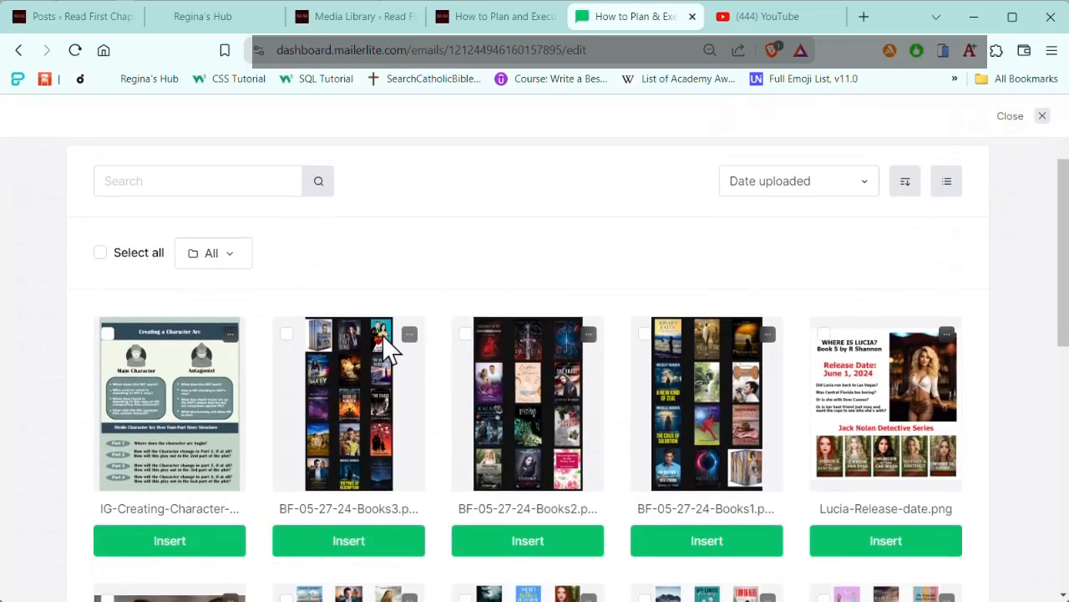
pyautogui.click(200, 544)
pyautogui.scroll(-5, 615, 317)
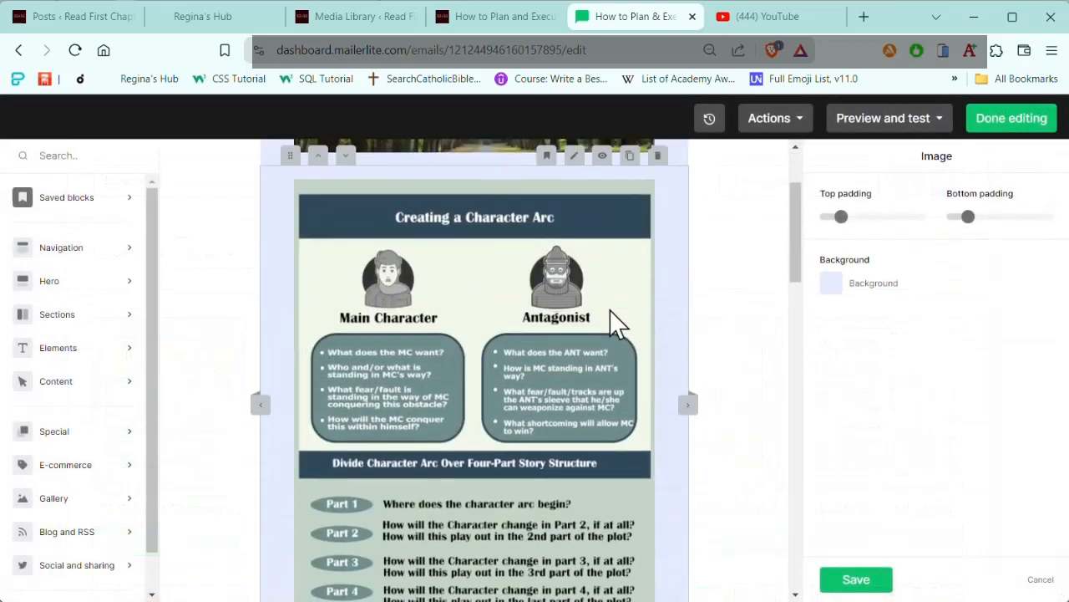
# Step: Delete the pre-order button block and the Music and Inspiration section below the infographic
pyautogui.scroll(-1, 617, 322)
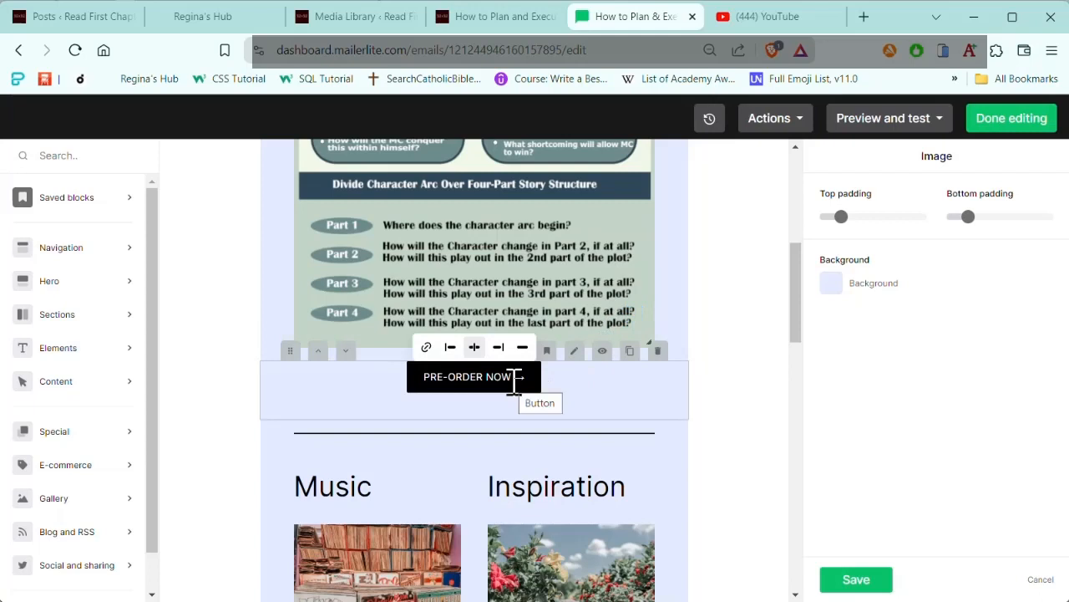
pyautogui.click(657, 351)
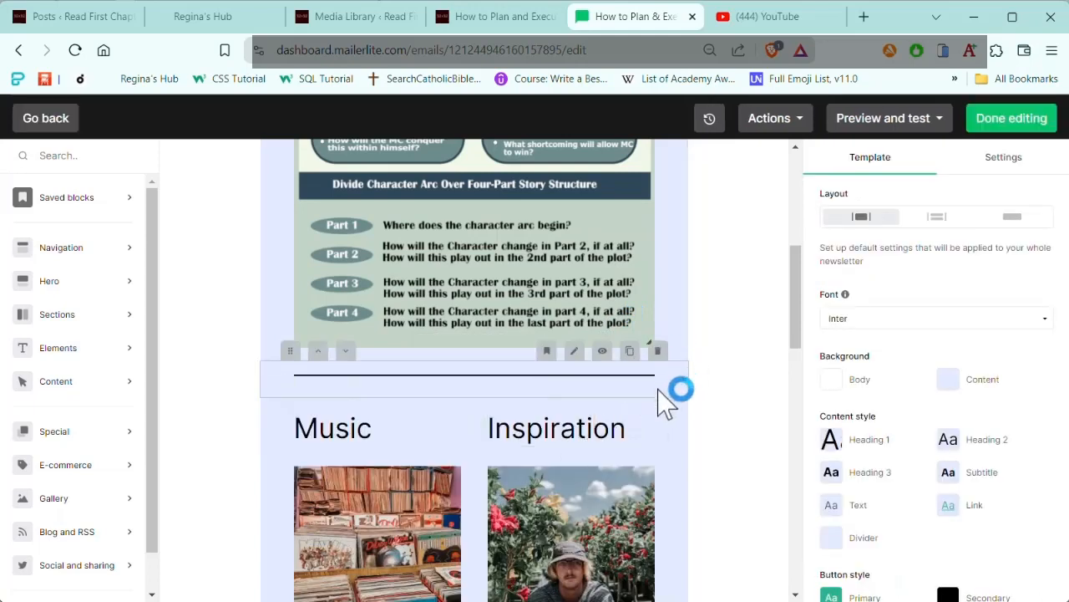
pyautogui.click(657, 387)
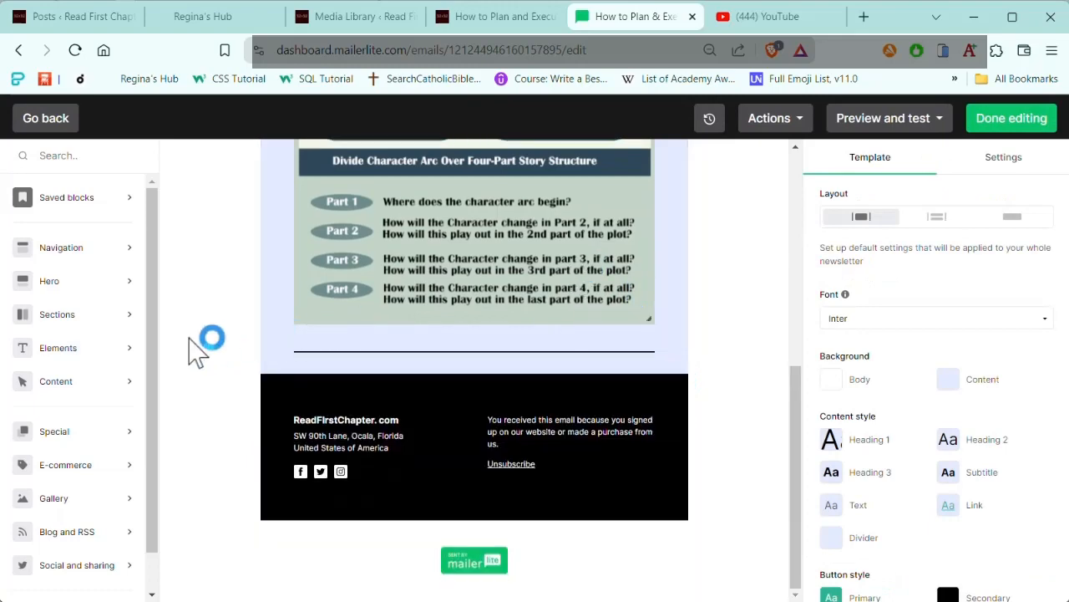
# Step: Add a button block between the Creating a Character Arc infographic and the divider line
pyautogui.click(74, 391)
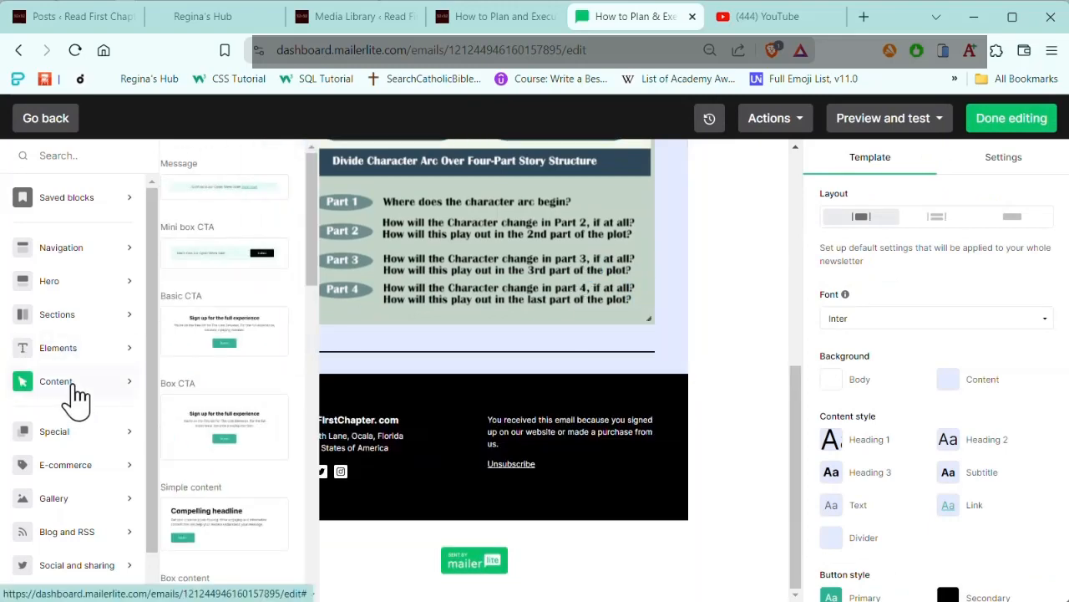
pyautogui.click(117, 351)
pyautogui.scroll(-3, 242, 421)
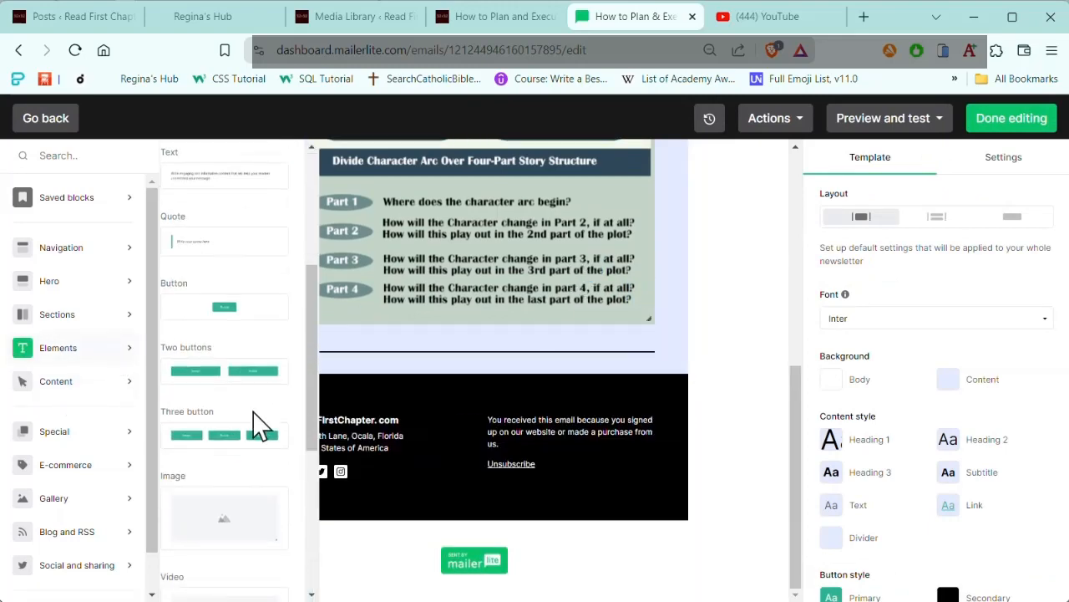
pyautogui.moveTo(182, 306); pyautogui.dragTo(412, 310)
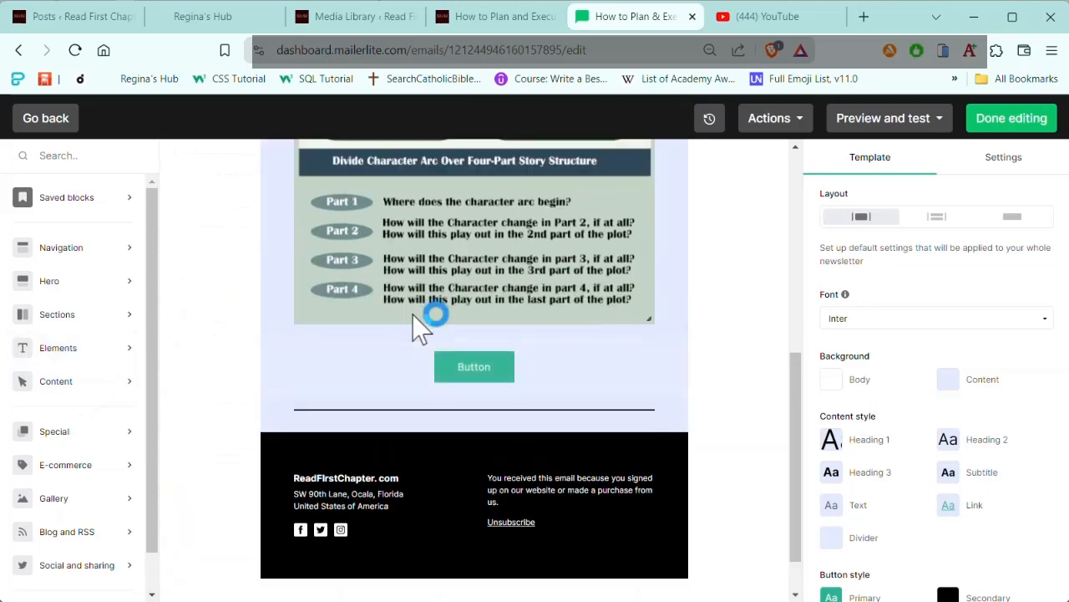
# Step: Replace the new button's label with DOWNLOAD HERE
pyautogui.click(470, 372)
pyautogui.press('BackSpace')
pyautogui.press('BackSpace')
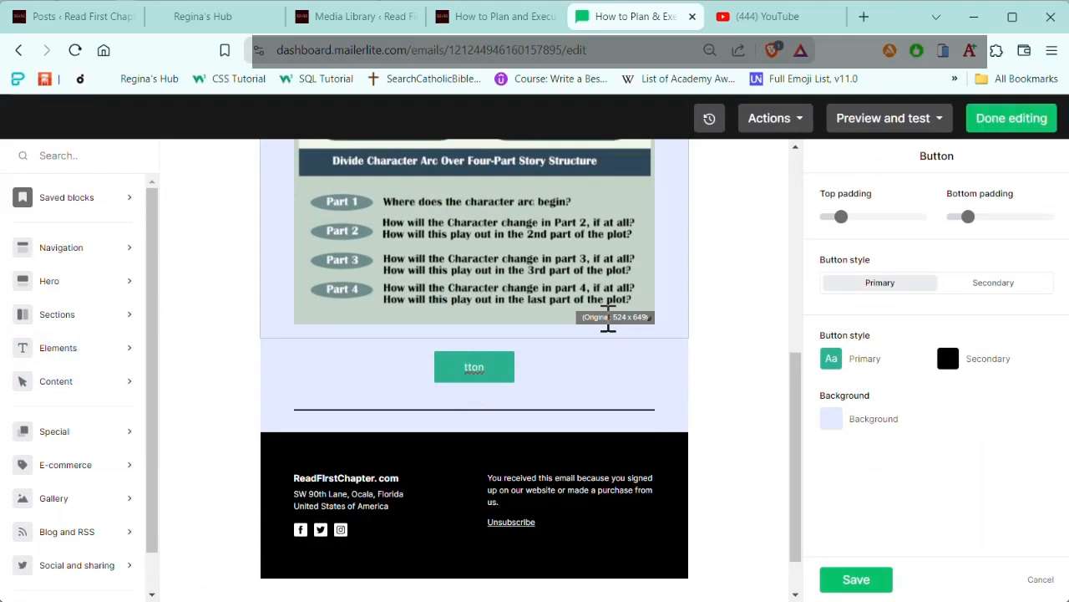
pyautogui.write('DOWNLOAD')
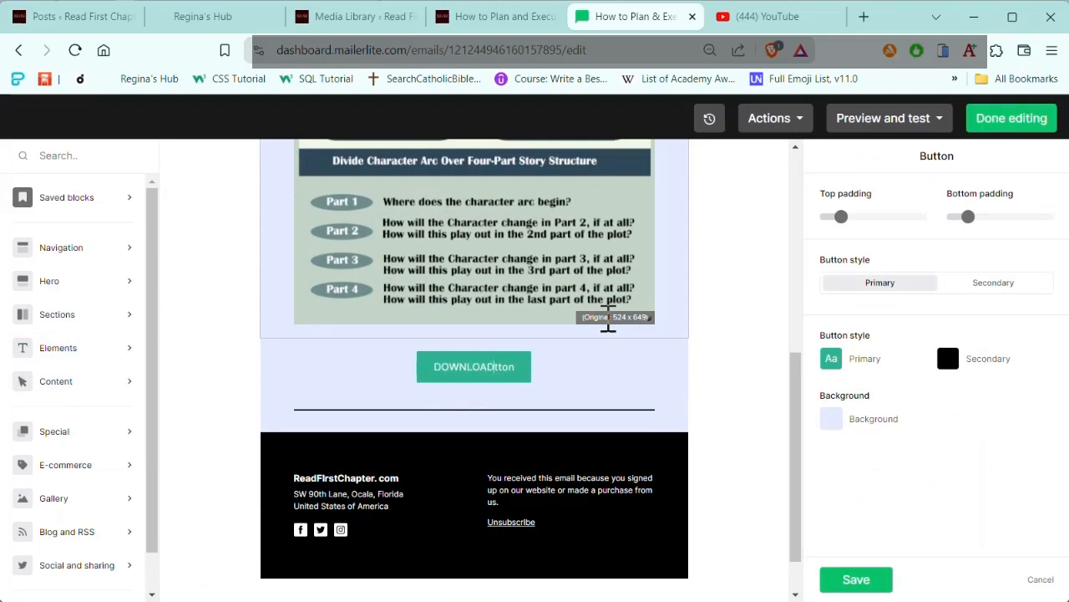
pyautogui.write(' HERE')
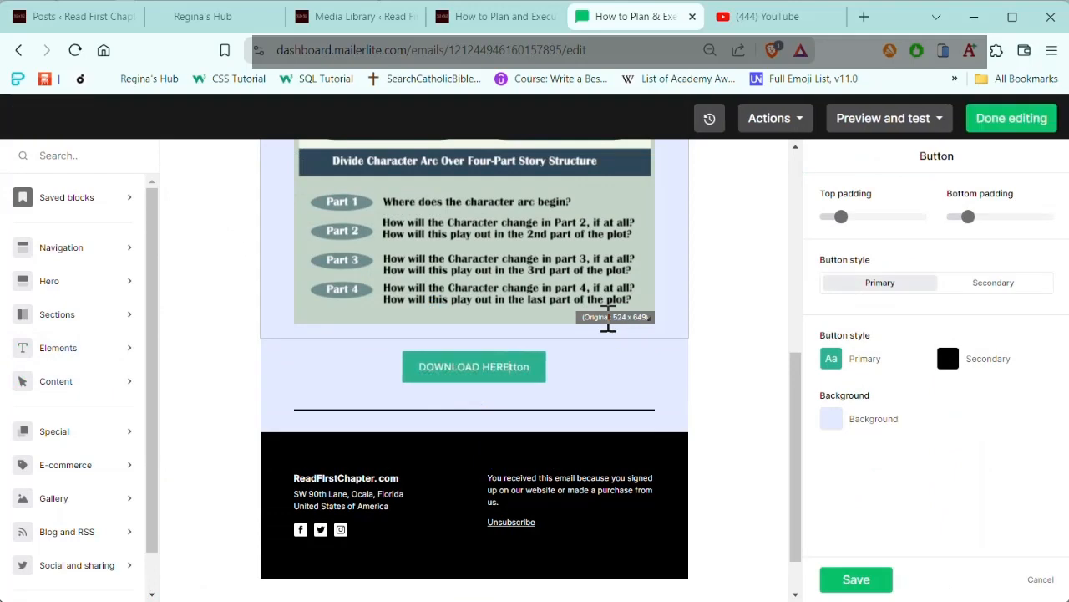
pyautogui.press('Delete')
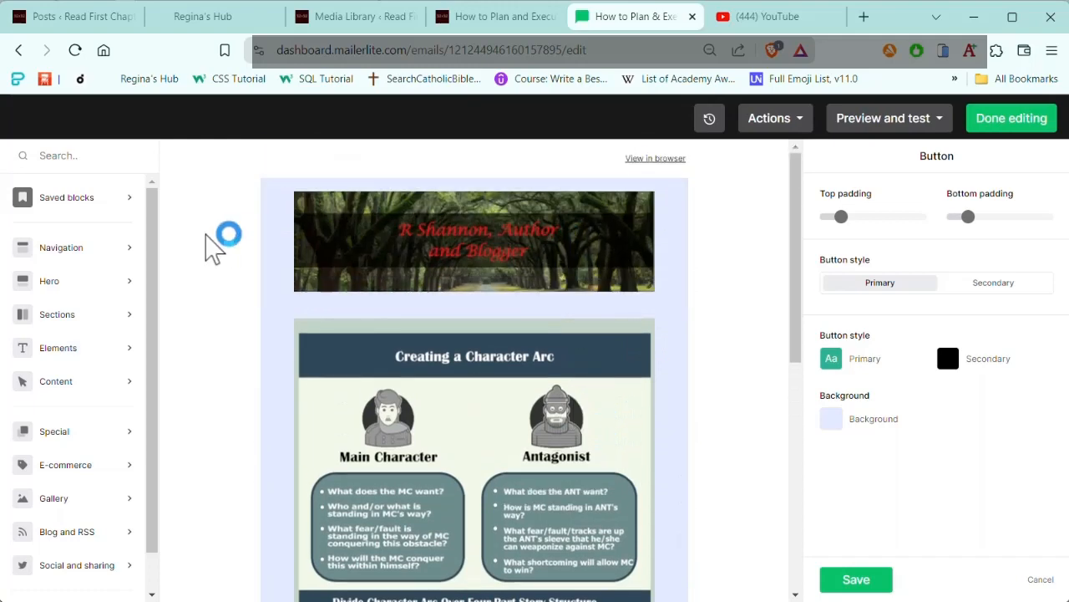
pyautogui.scroll(-2, 602, 401)
pyautogui.scroll(-4, 539, 447)
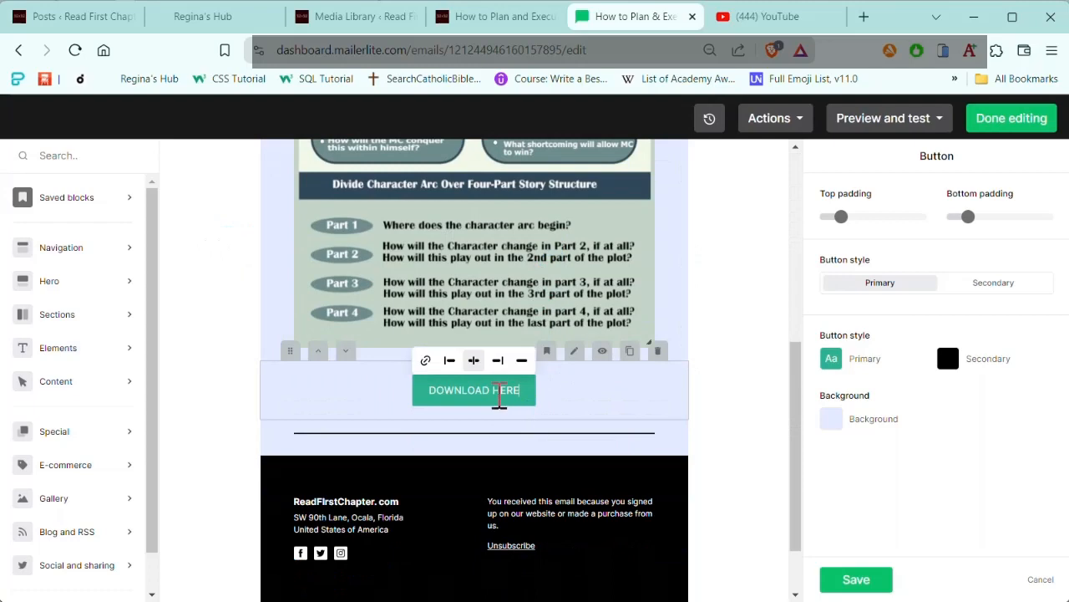
pyautogui.click(519, 389)
# Step: Switch to Notepad and copy the Google Drive link listed under How to Plan and Execute a Character Arc
pyautogui.moveTo(383, 598)
pyautogui.click(383, 558)
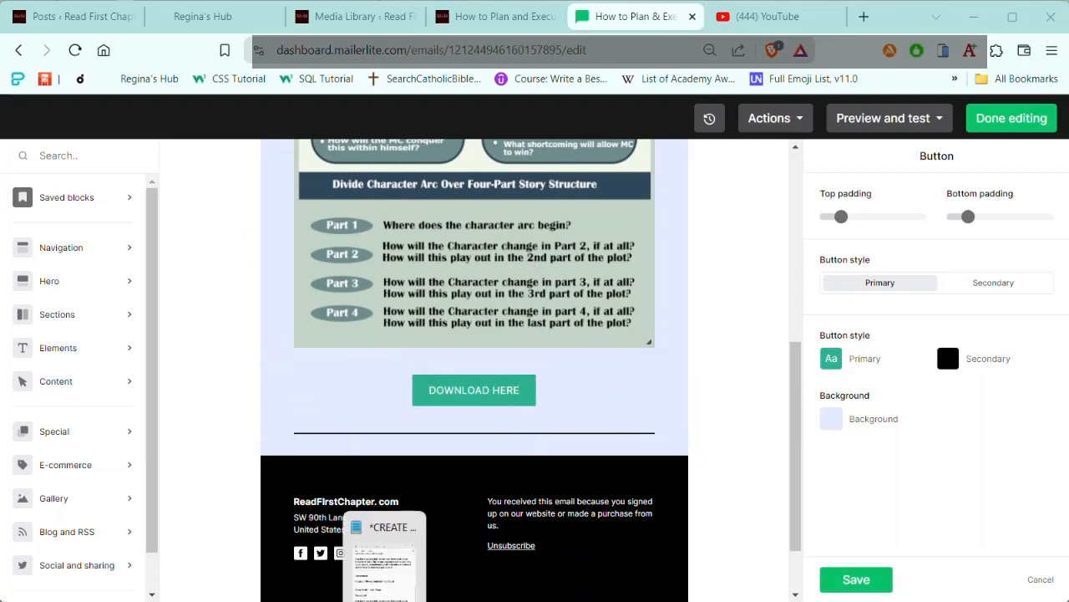
pyautogui.click(382, 558)
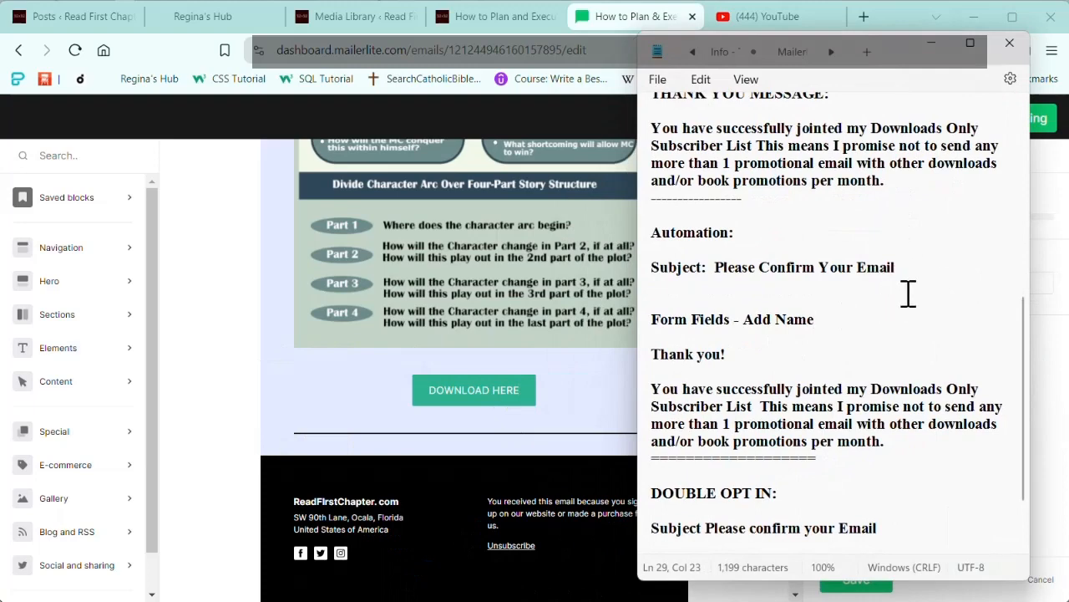
pyautogui.scroll(5, 908, 292)
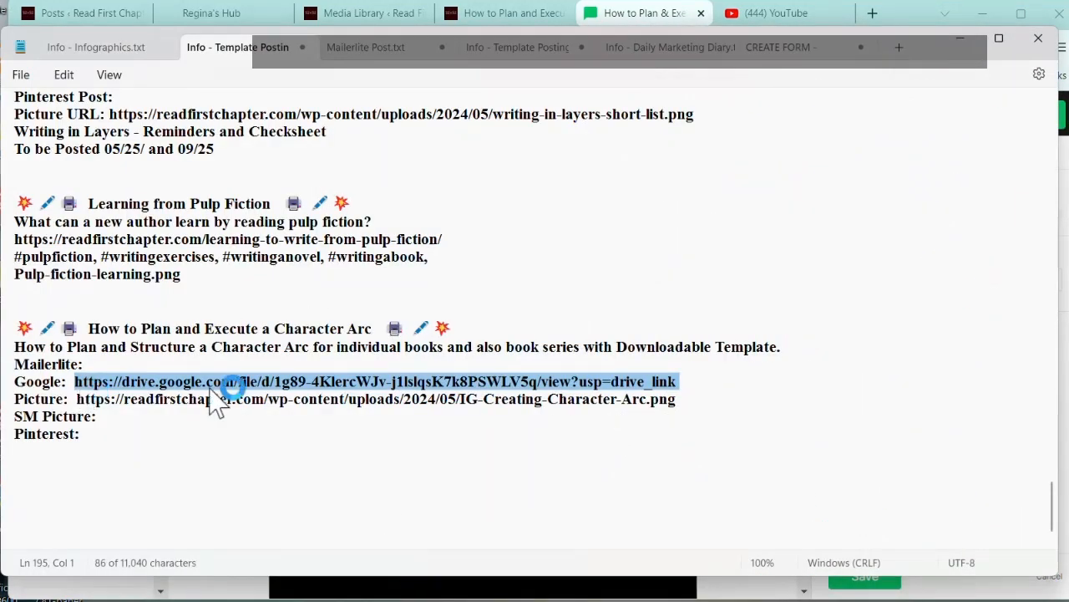
pyautogui.rightClick(424, 392)
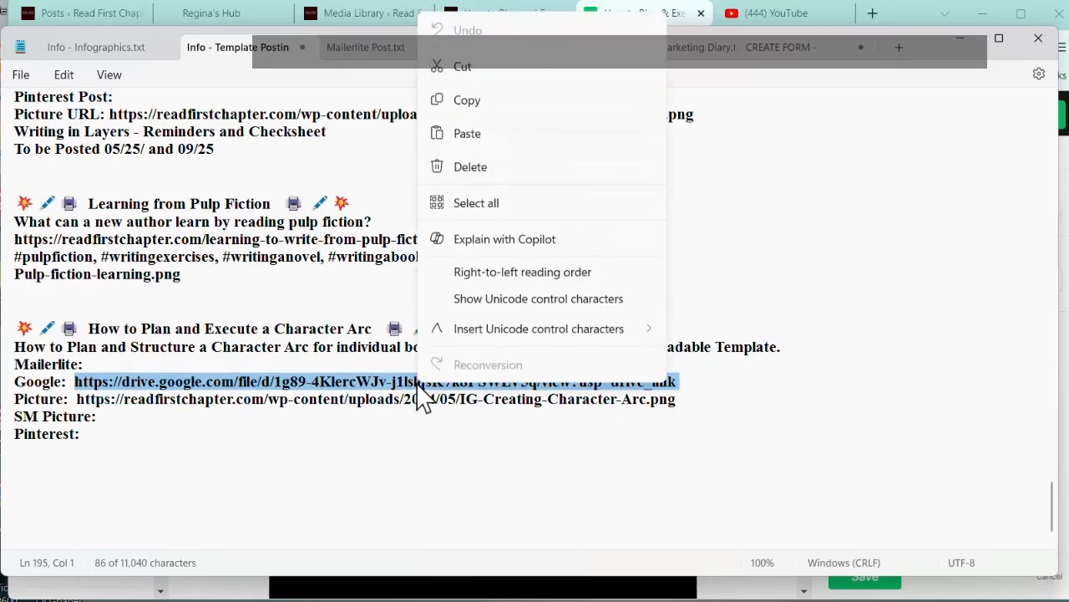
pyautogui.click(474, 104)
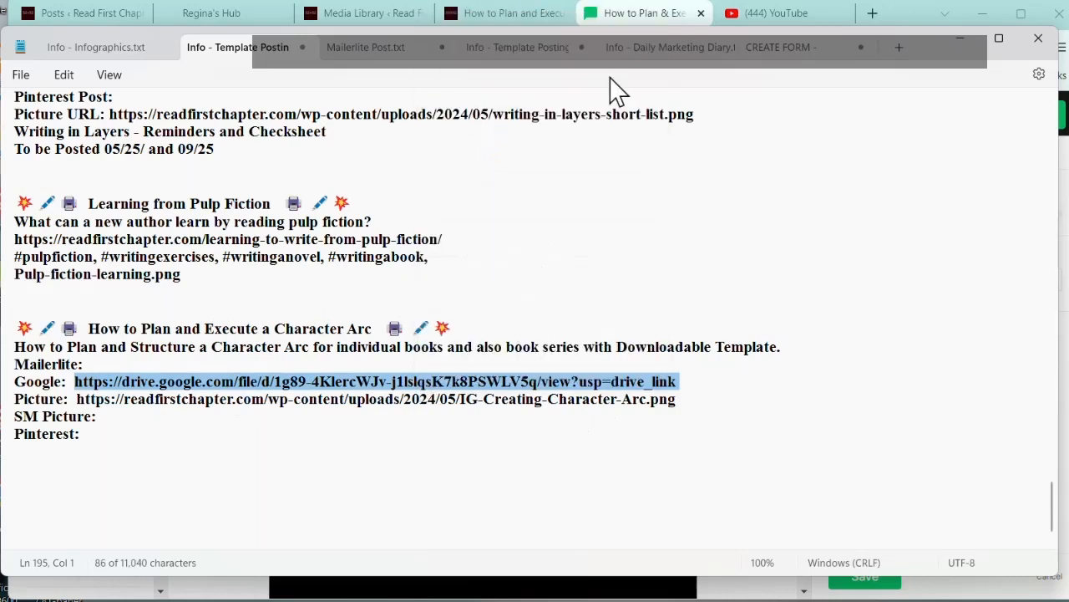
# Step: Return to the MailerLite editor, link the DOWNLOAD HERE button to the copied Google Drive address and make it open in a new tab
pyautogui.click(983, 13)
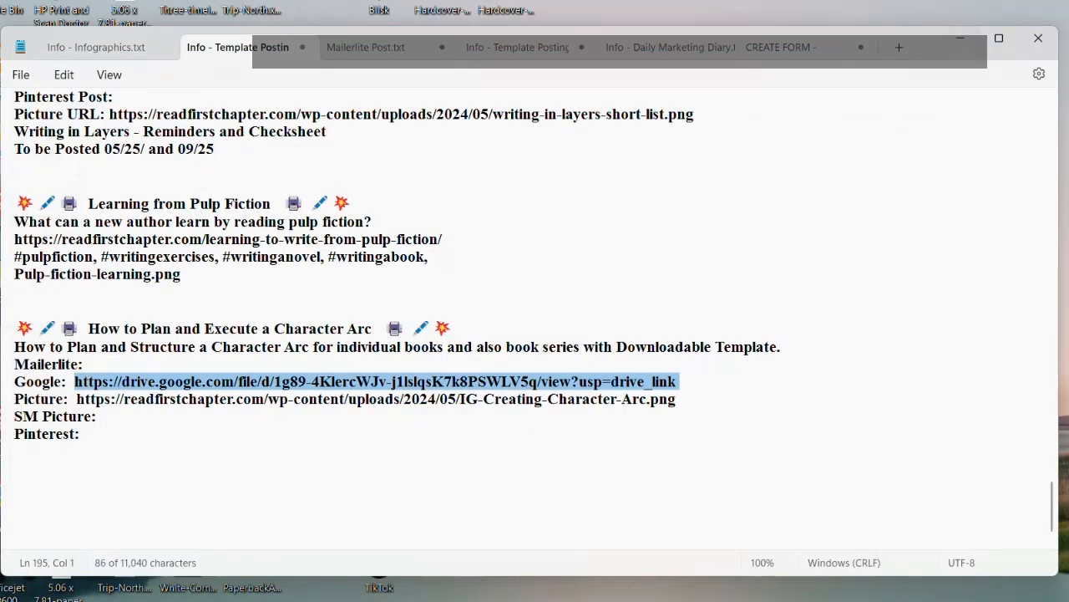
pyautogui.click(269, 599)
pyautogui.moveTo(500, 396)
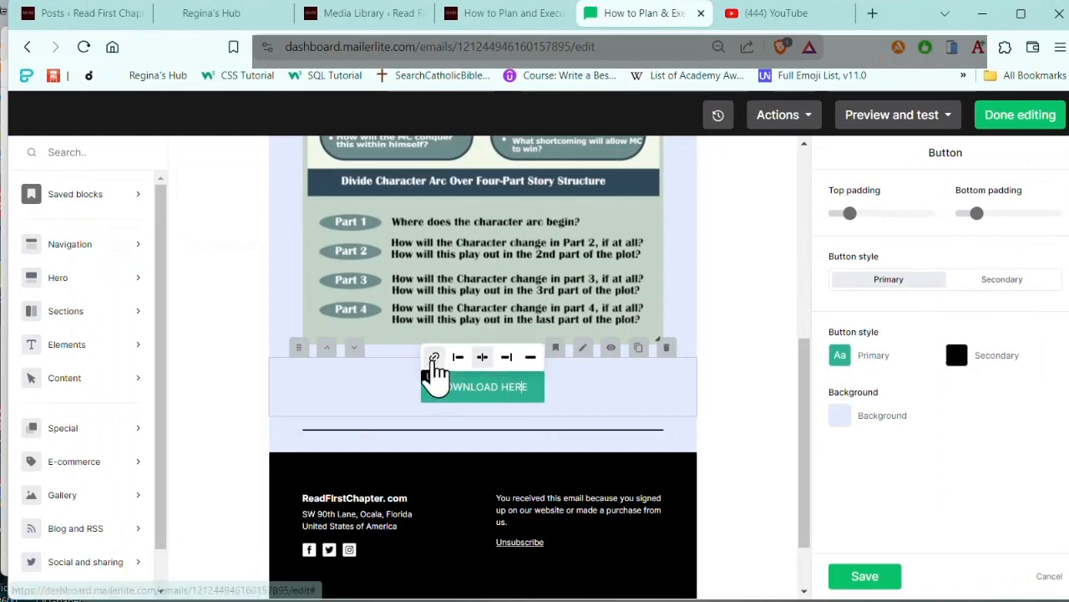
pyautogui.click(434, 357)
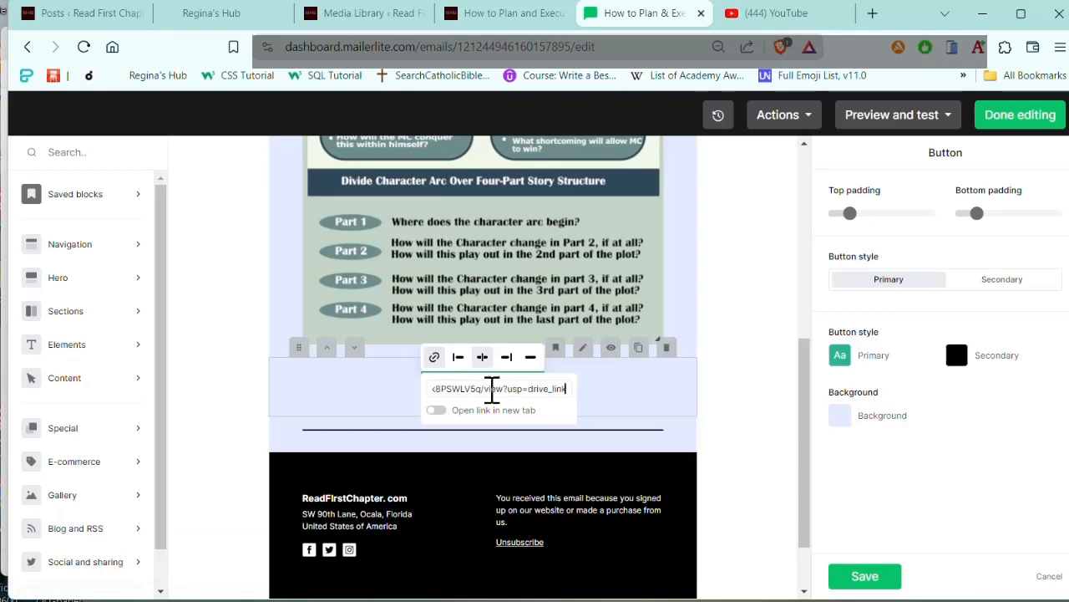
pyautogui.click(436, 411)
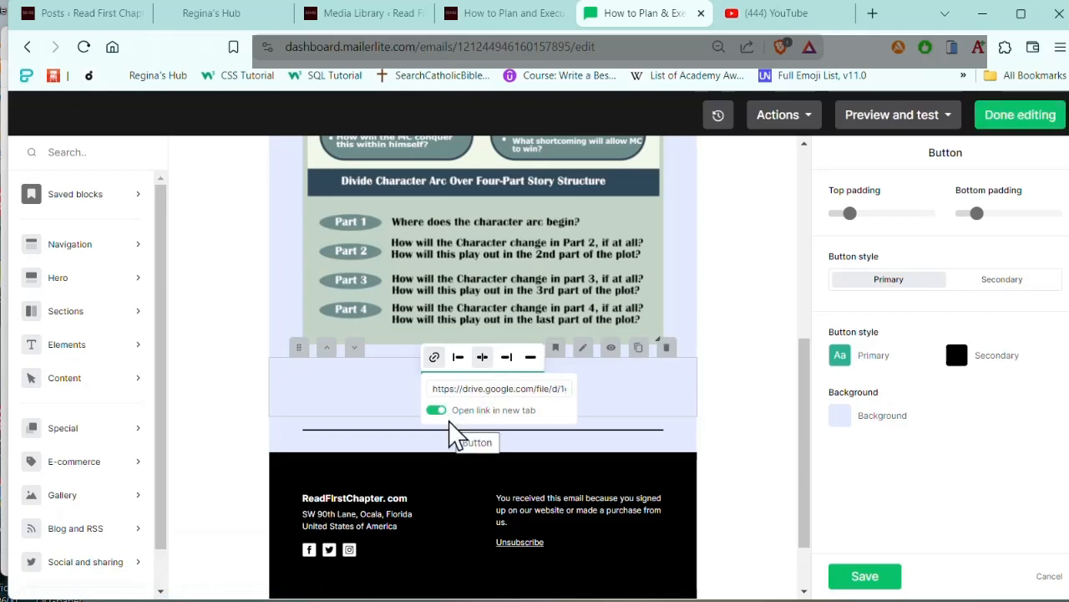
pyautogui.click(674, 395)
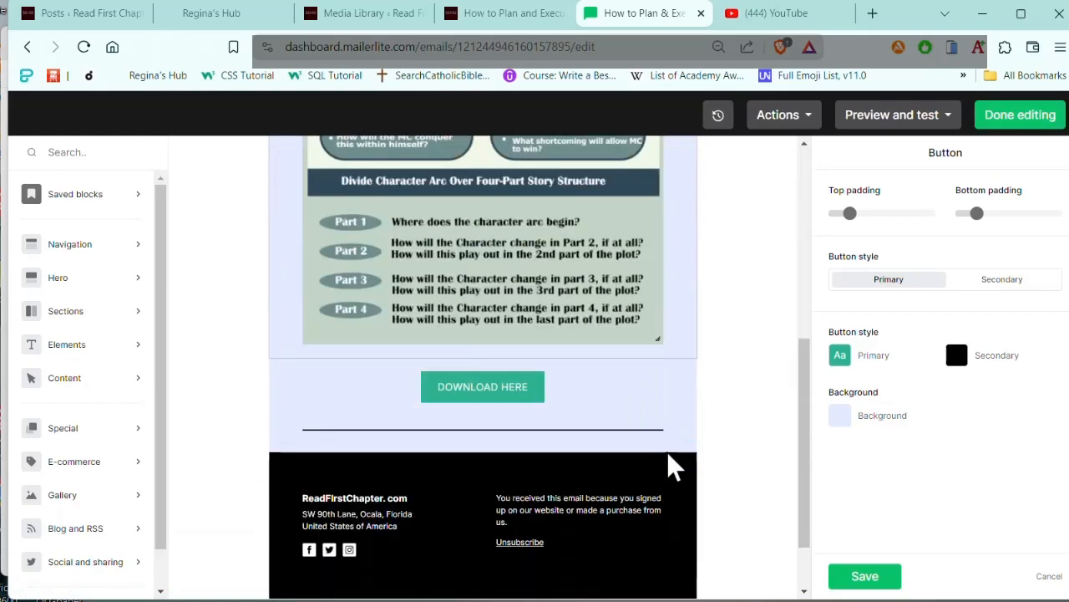
# Step: Set the background colour of the website banner's image block to #C2D4C6
pyautogui.moveTo(385, 601)
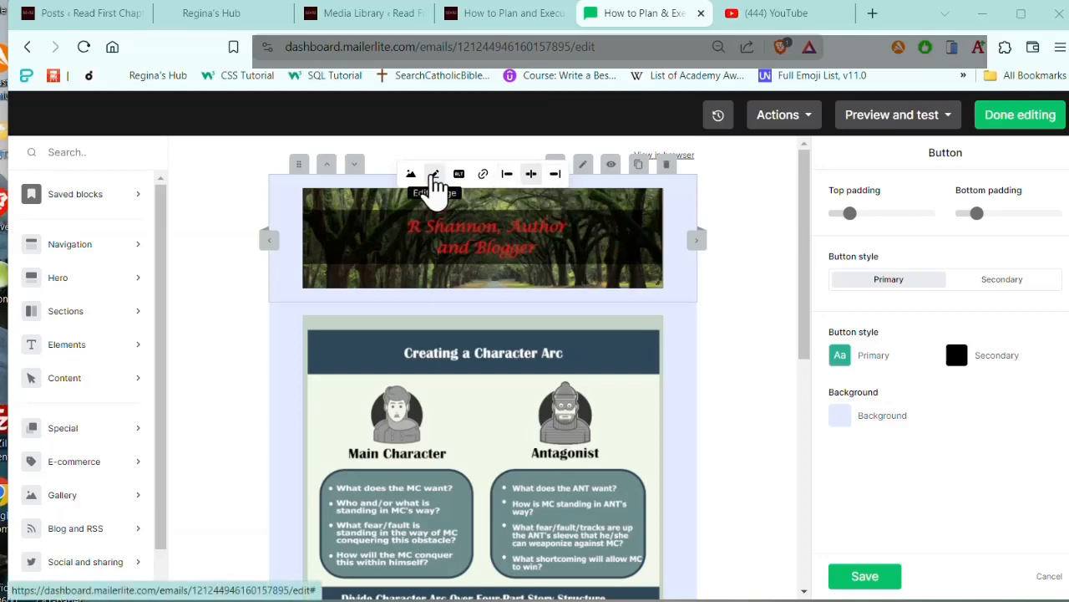
pyautogui.click(436, 182)
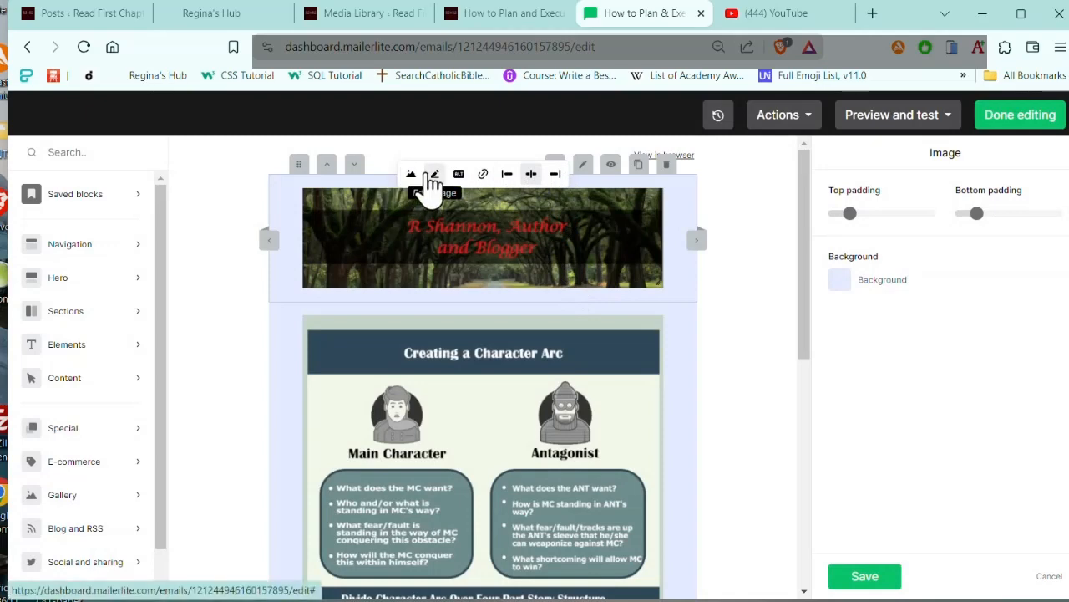
pyautogui.click(841, 284)
pyautogui.click(777, 292)
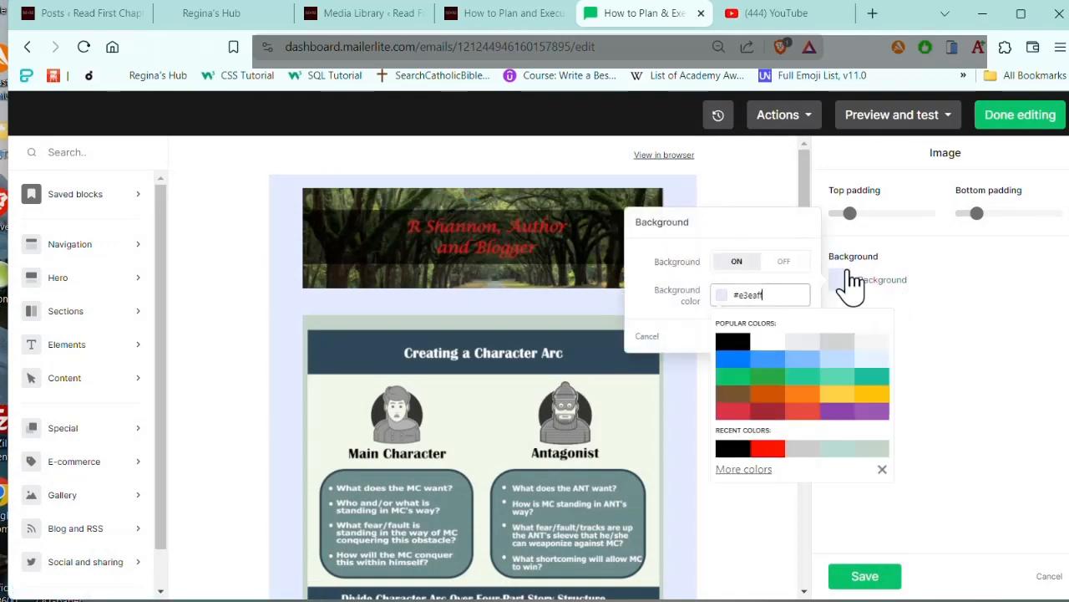
pyautogui.press('BackSpace')
pyautogui.press('BackSpace')
pyautogui.press('BackSpace')
pyautogui.press('BackSpace')
pyautogui.press('BackSpace')
pyautogui.press('BackSpace')
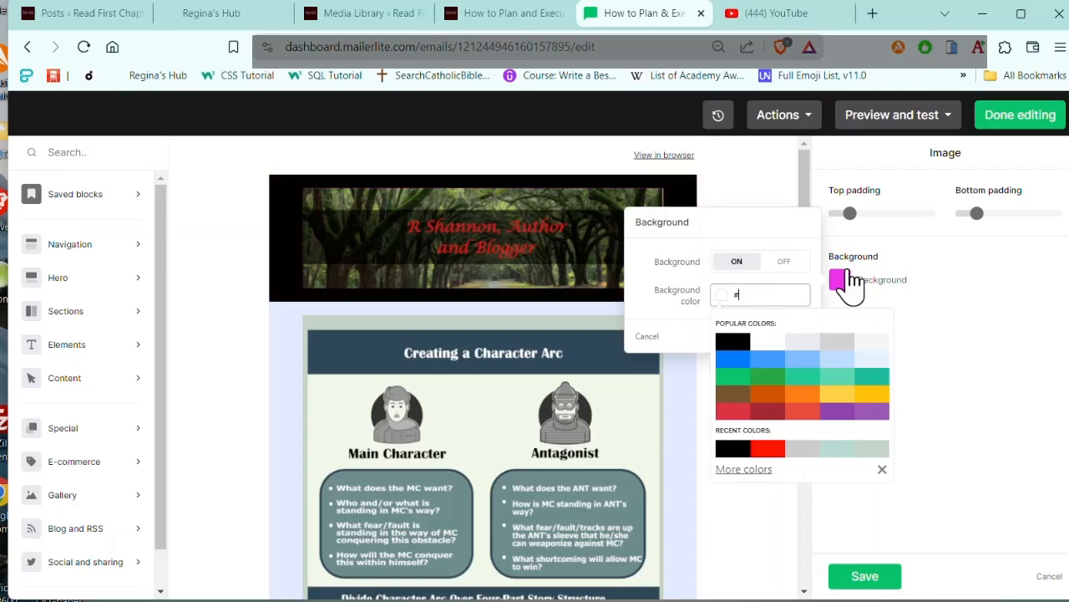
pyautogui.hotkey('ctrl', 'v')
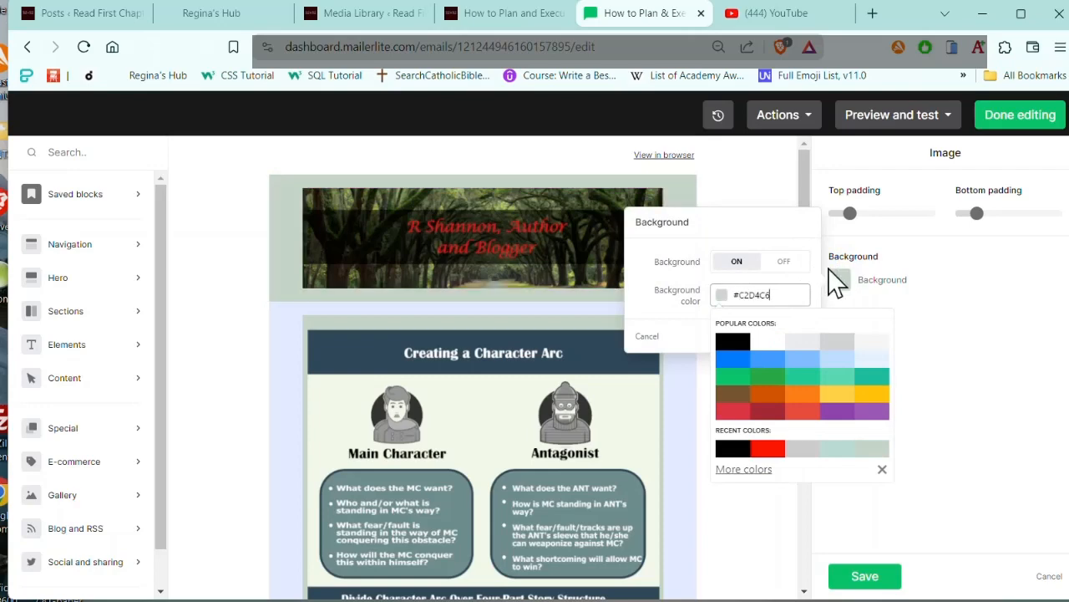
pyautogui.click(751, 175)
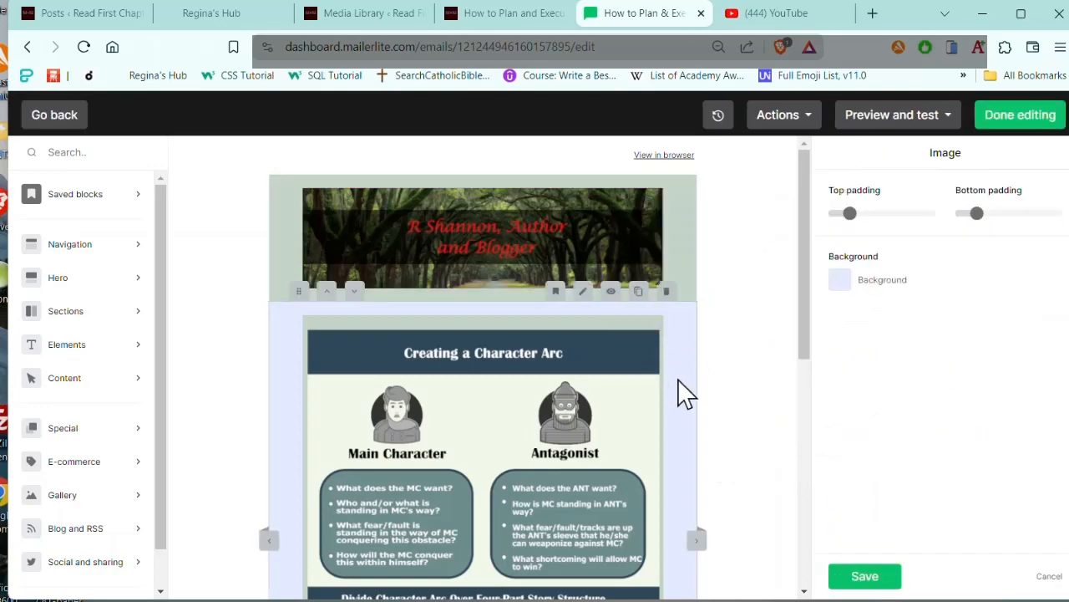
# Step: Set the background colour of the infographic's image block to #C2D4C6
pyautogui.click(679, 391)
pyautogui.click(840, 283)
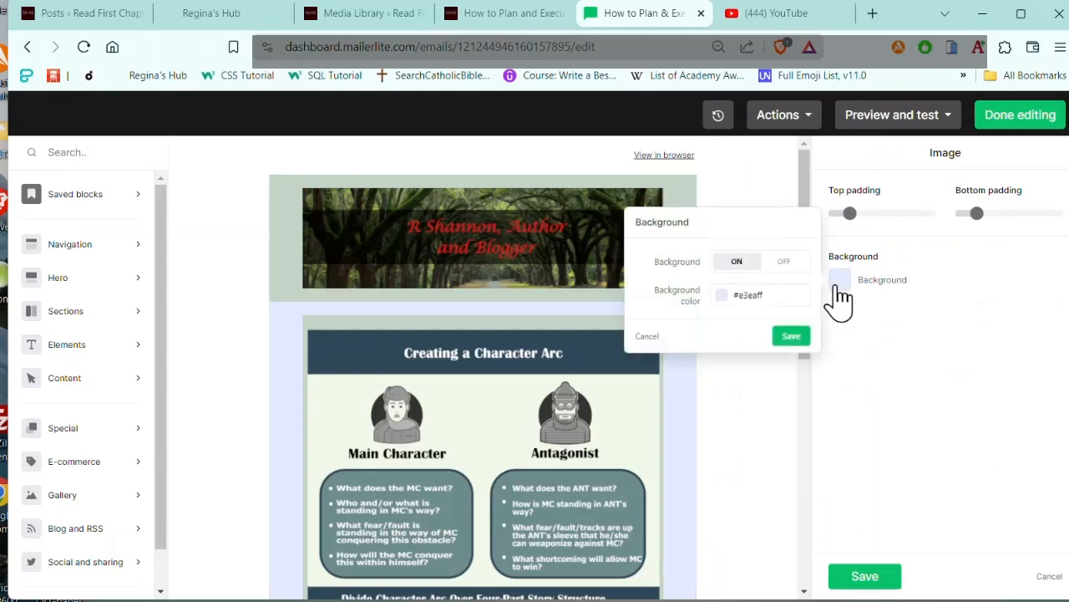
pyautogui.click(775, 297)
pyautogui.press('BackSpace')
pyautogui.press('BackSpace')
pyautogui.press('BackSpace')
pyautogui.press('BackSpace')
pyautogui.press('BackSpace')
pyautogui.press('BackSpace')
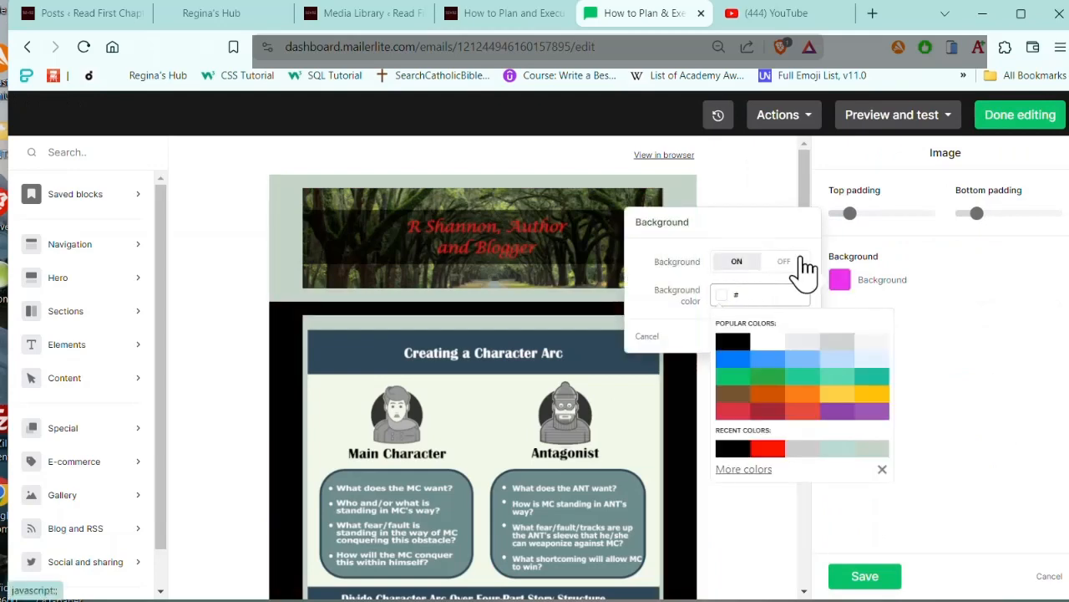
pyautogui.hotkey('ctrl', 'v')
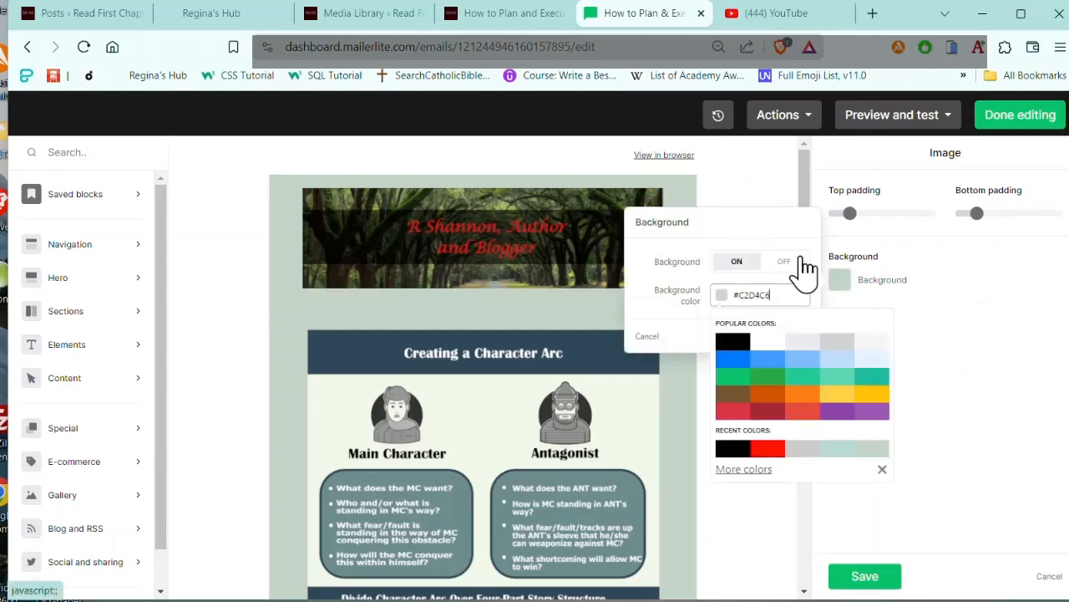
pyautogui.click(750, 199)
# Step: Give the DOWNLOAD HERE button block the same #C2D4C6 background and delete the divider line block below it
pyautogui.scroll(-5, 728, 359)
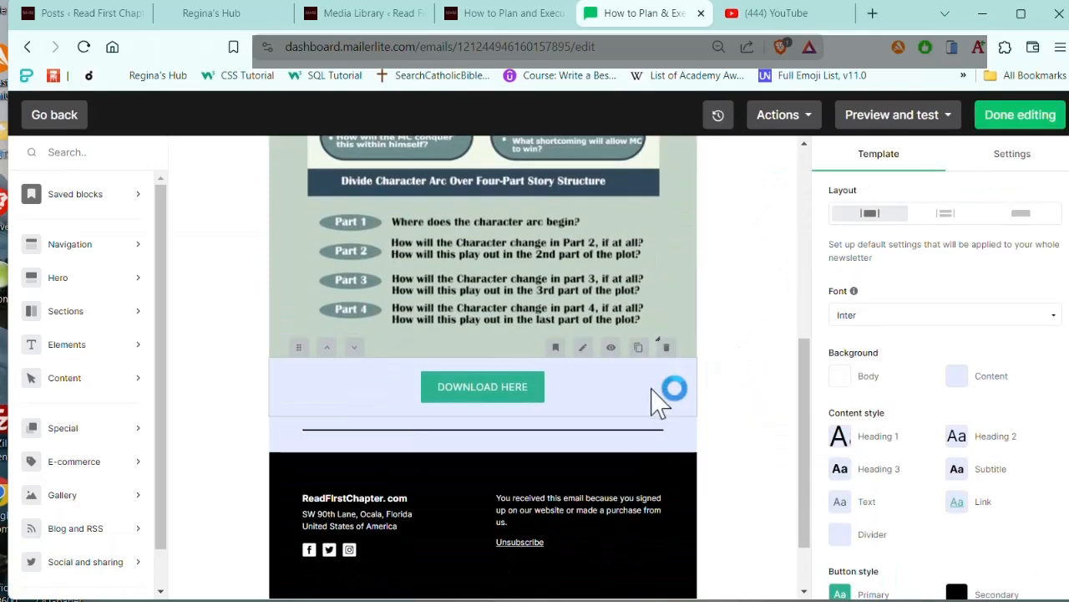
pyautogui.click(583, 347)
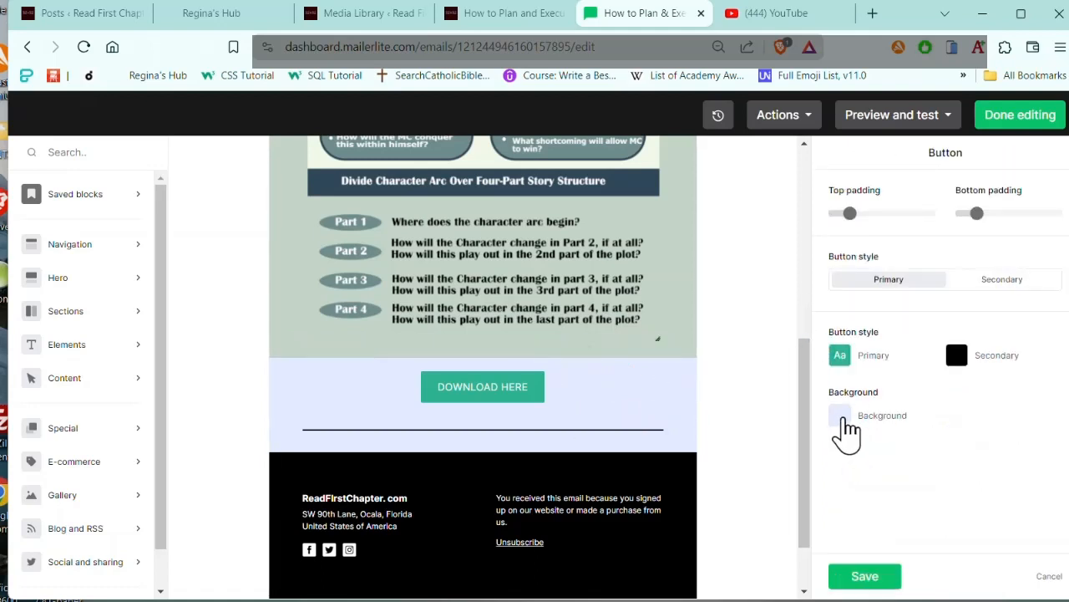
pyautogui.click(842, 418)
pyautogui.click(798, 431)
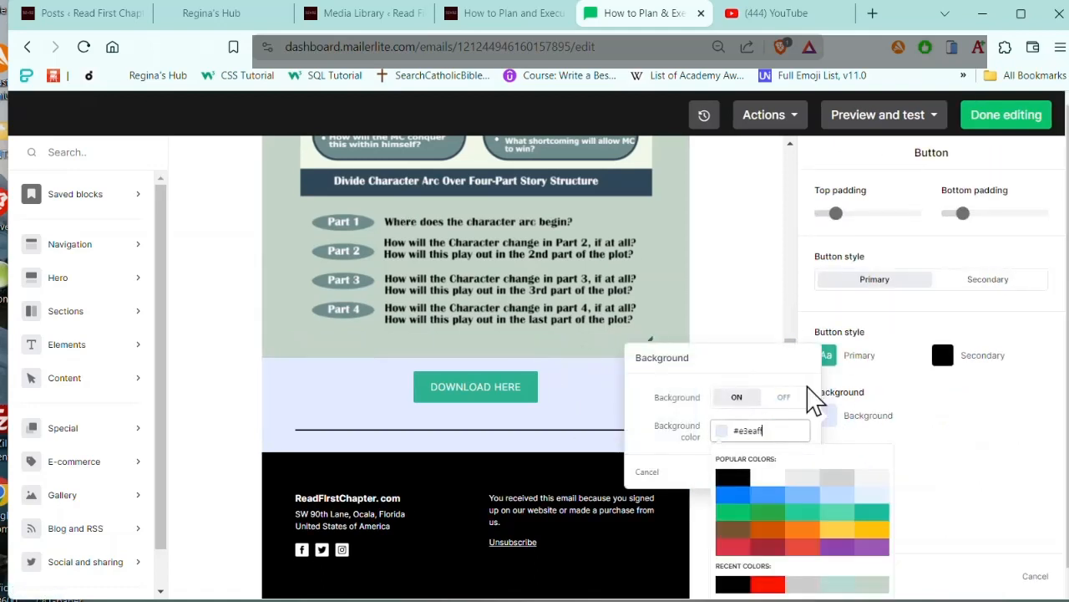
pyautogui.press('BackSpace')
pyautogui.press('BackSpace')
pyautogui.press('BackSpace')
pyautogui.press('BackSpace')
pyautogui.press('BackSpace')
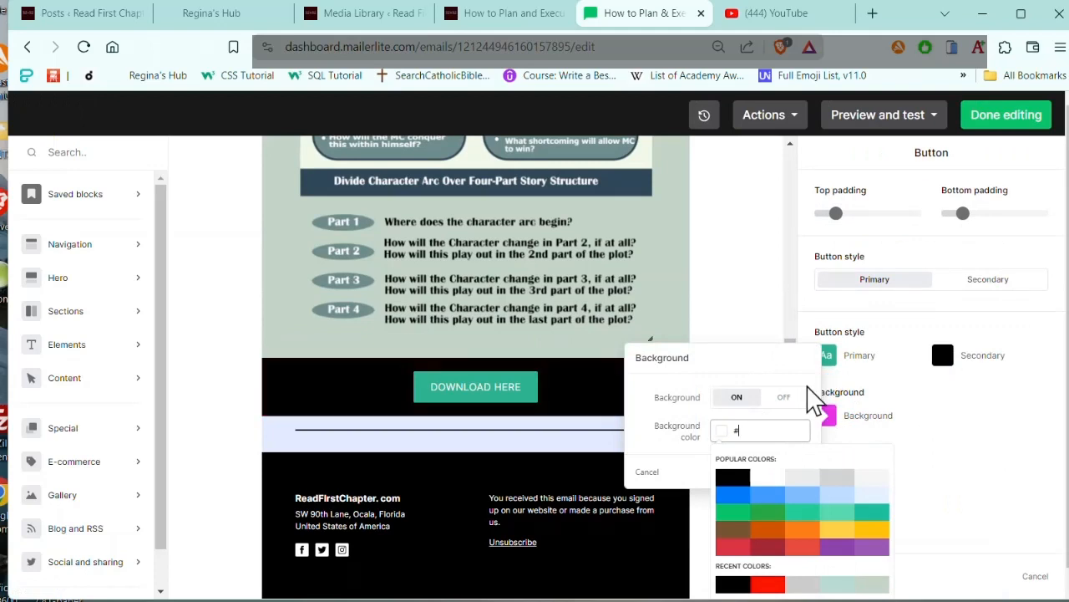
pyautogui.hotkey('ctrl', 'v')
pyautogui.click(751, 240)
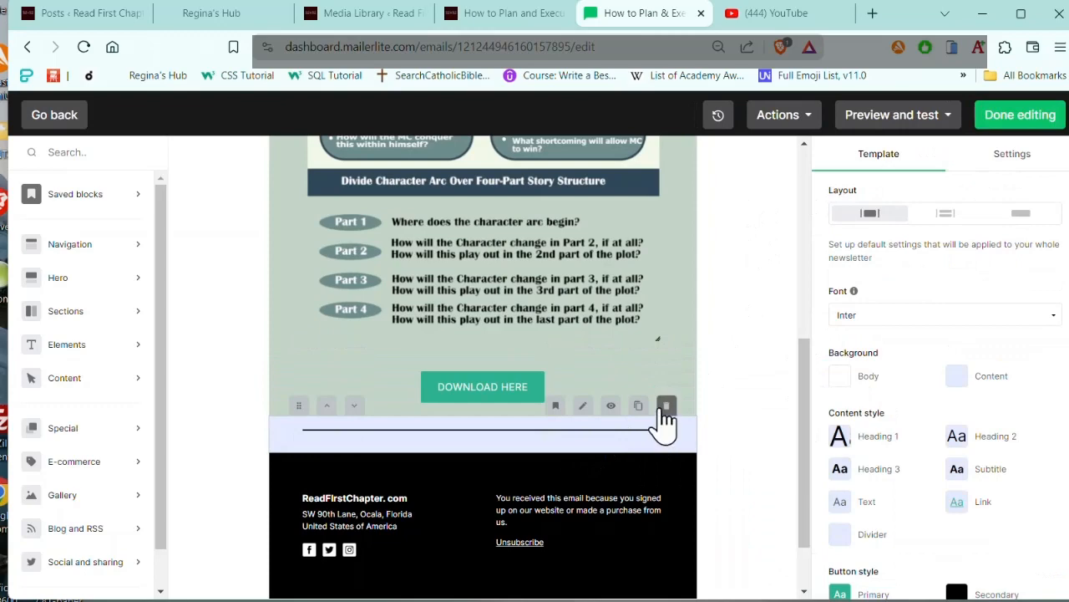
pyautogui.click(666, 405)
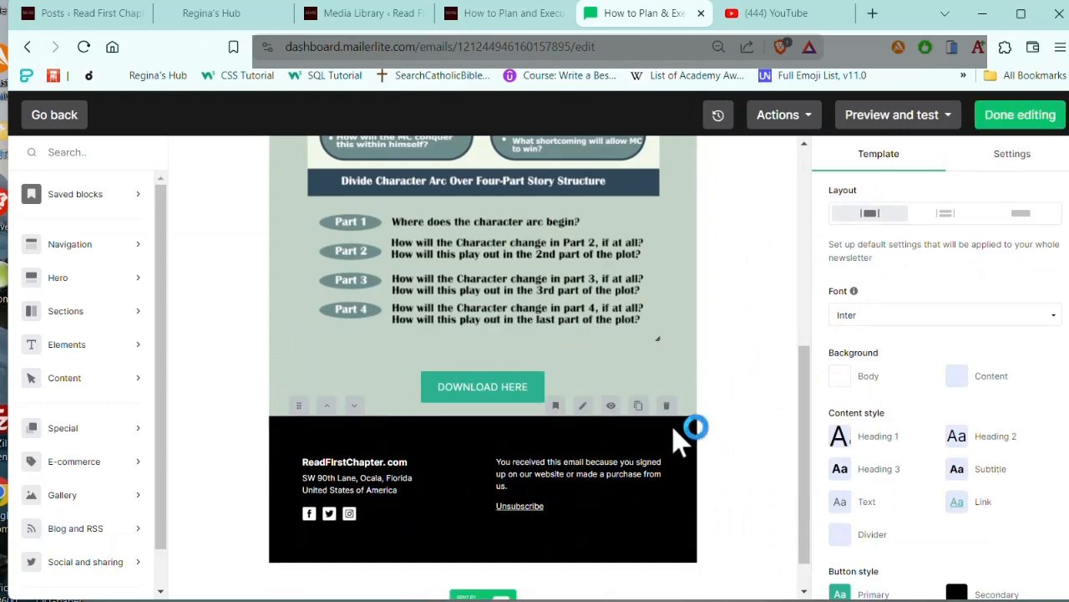
# Step: Save the finished download email as a template named Template for downloads
pyautogui.scroll(5, 711, 393)
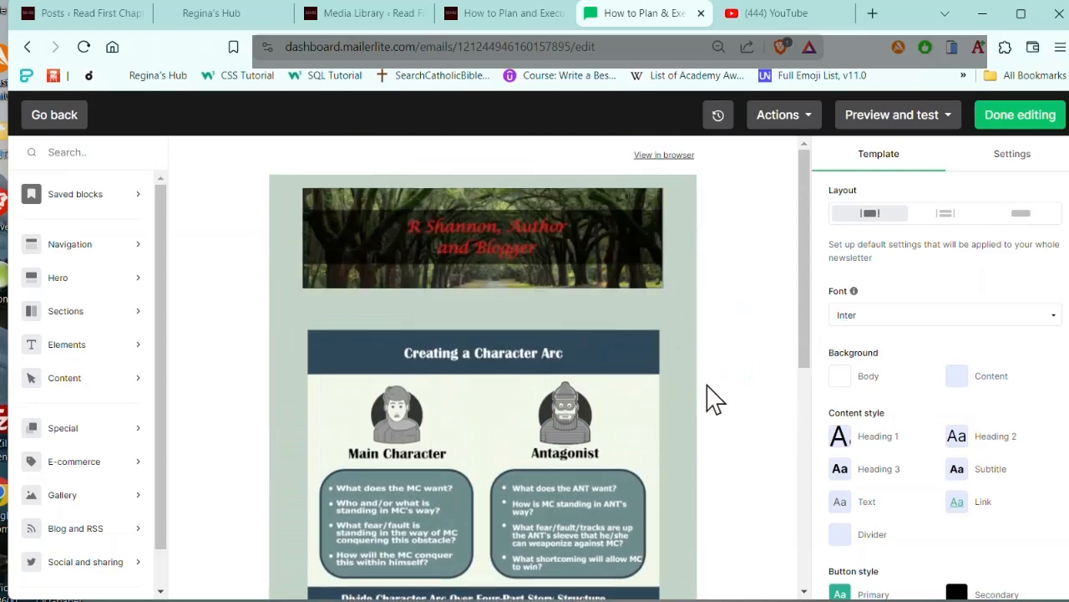
pyautogui.click(783, 123)
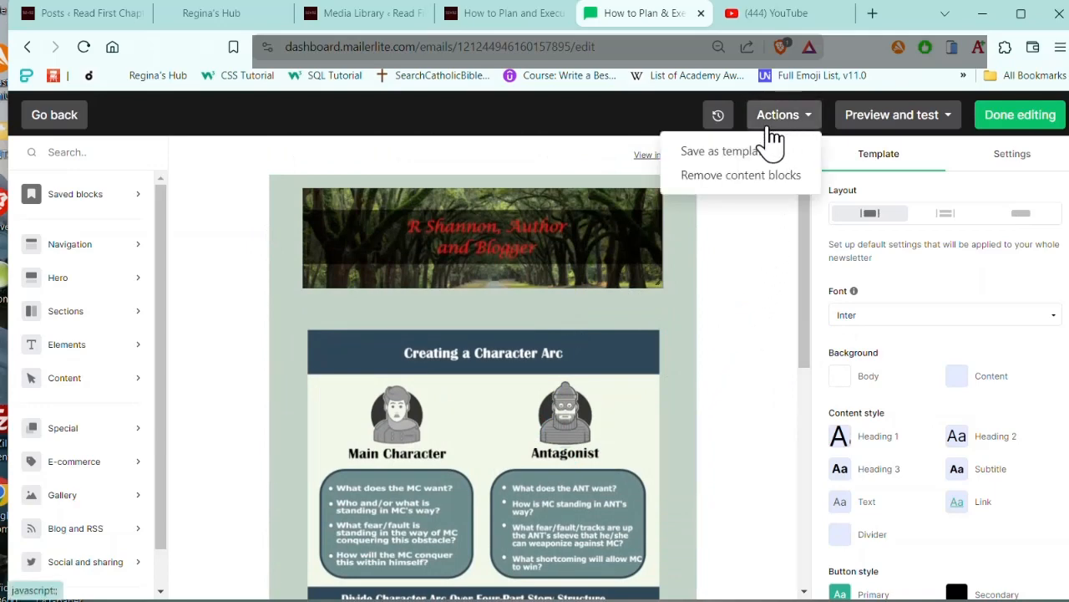
pyautogui.click(725, 152)
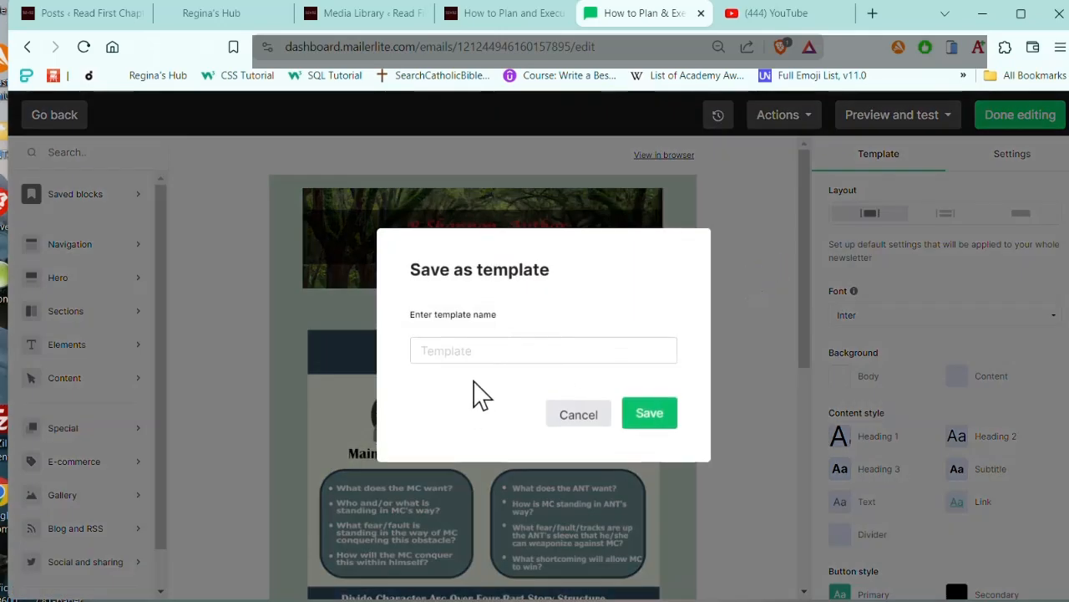
pyautogui.click(493, 351)
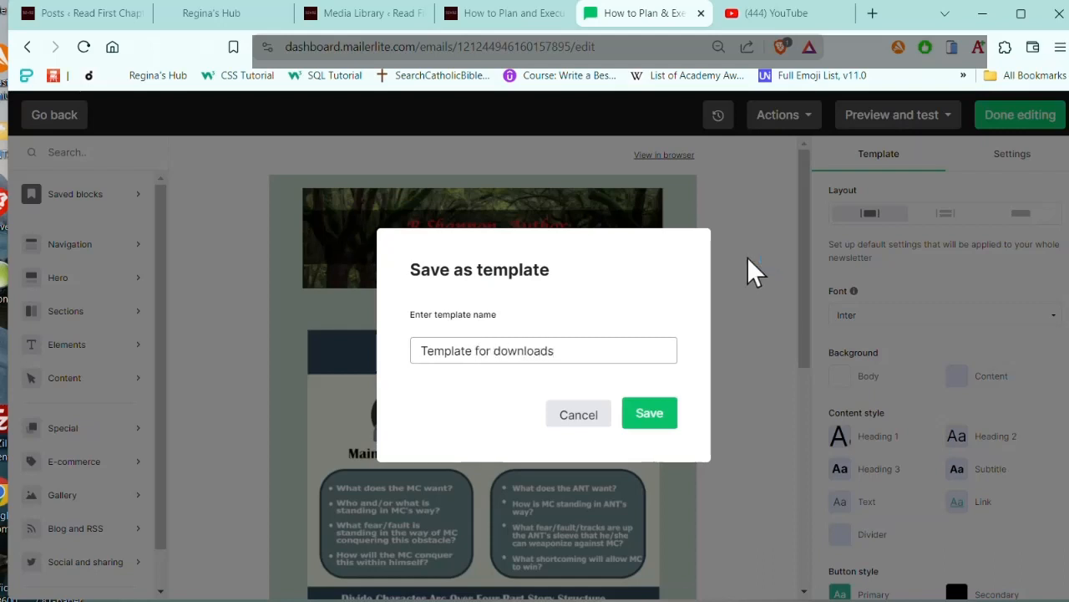
pyautogui.click(649, 420)
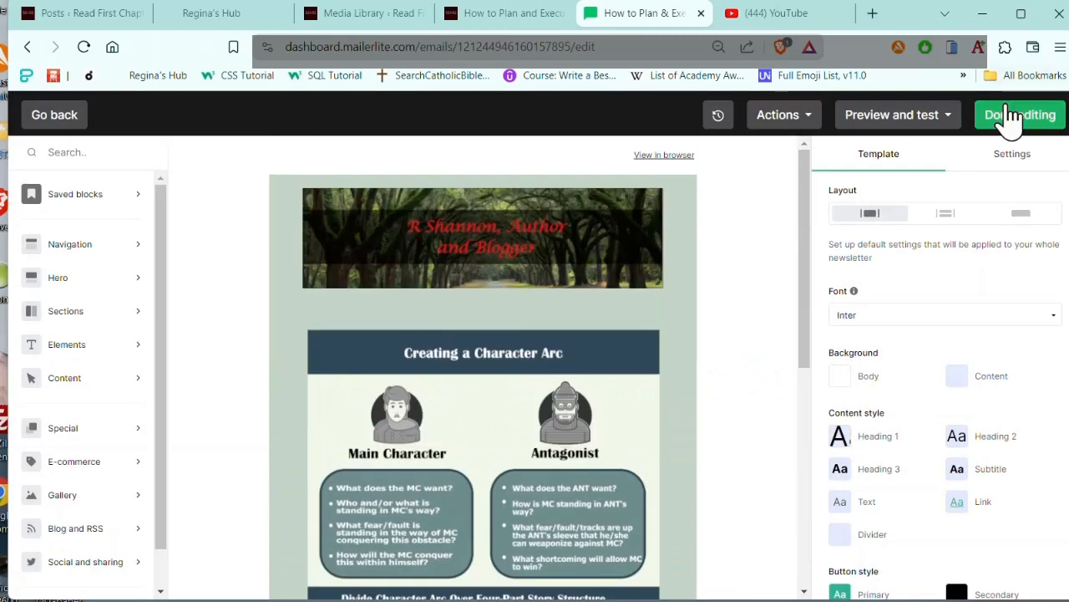
# Step: Finish editing the download email and switch on the automation workflow
pyautogui.click(1012, 117)
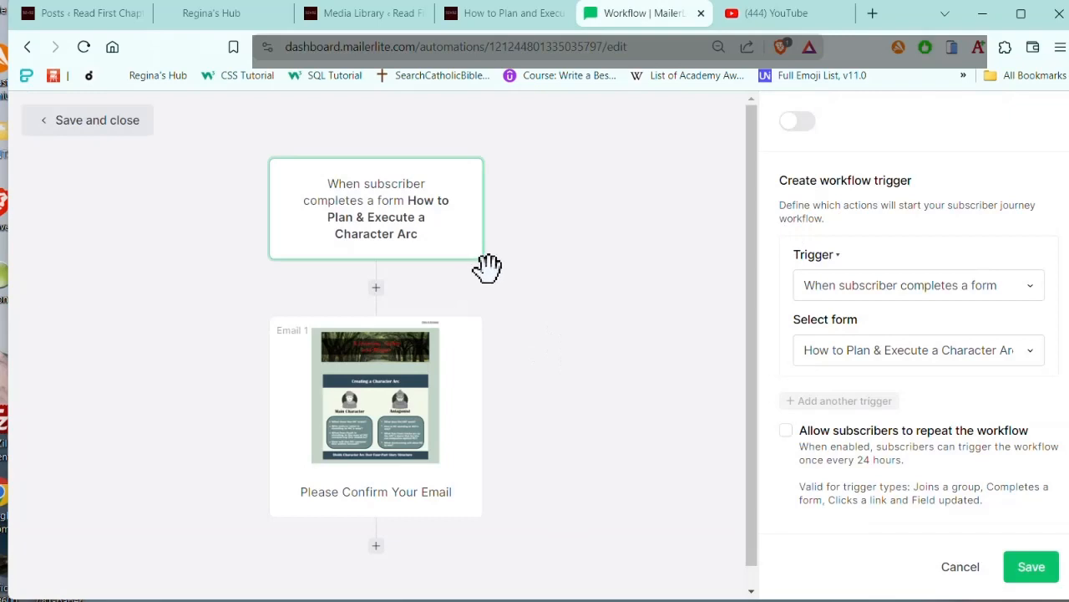
pyautogui.click(803, 122)
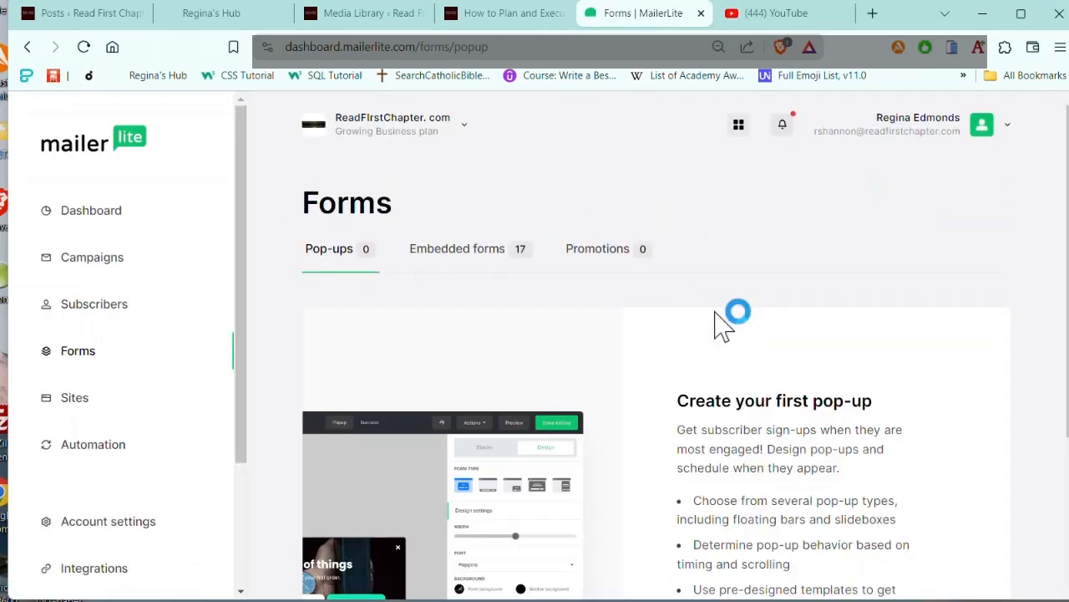
# Step: Open the overview of the embedded form How to Plan & Execute a Character Arc
pyautogui.click(456, 252)
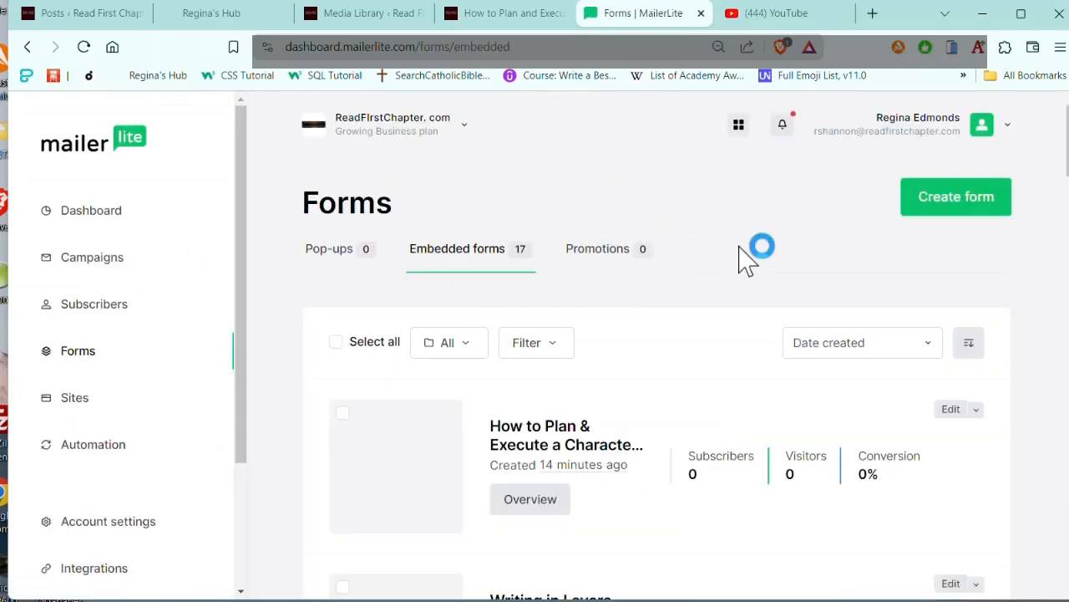
pyautogui.scroll(-2, 675, 334)
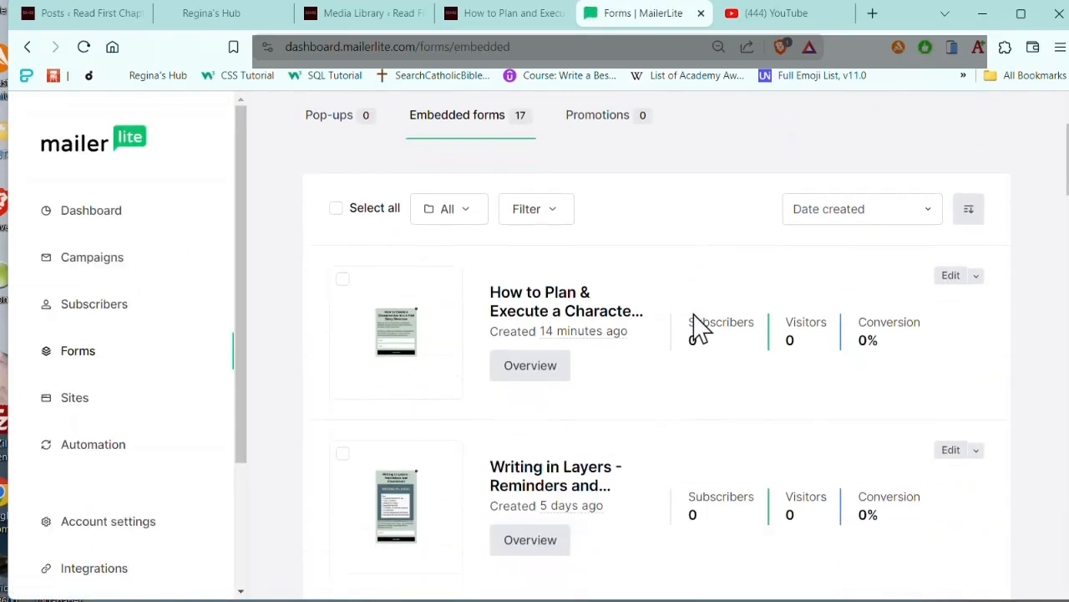
pyautogui.click(535, 367)
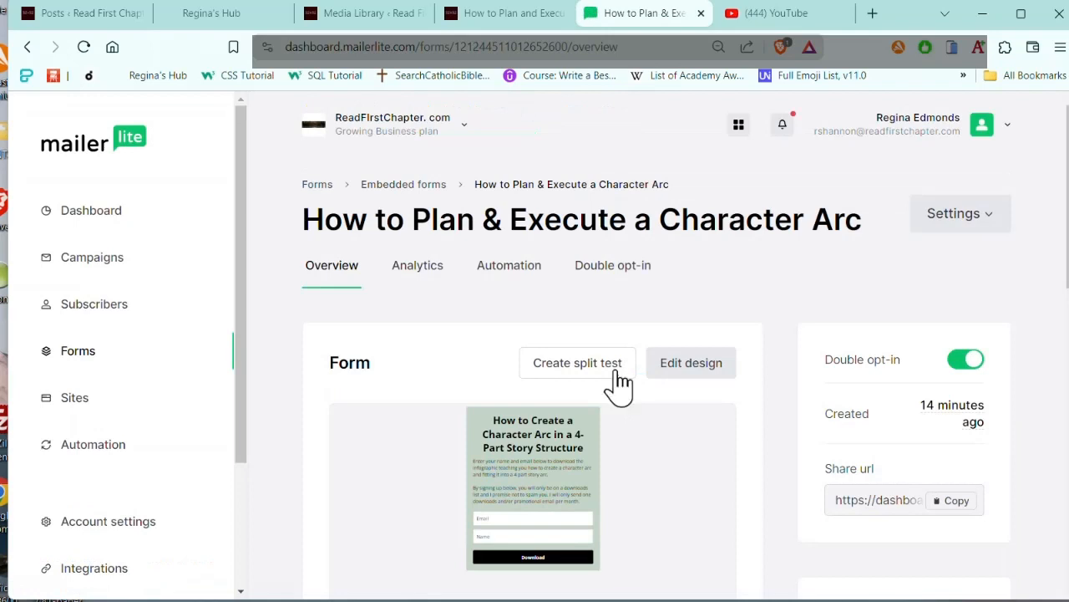
pyautogui.scroll(-2, 776, 281)
pyautogui.scroll(2, 778, 280)
pyautogui.scroll(-2, 726, 430)
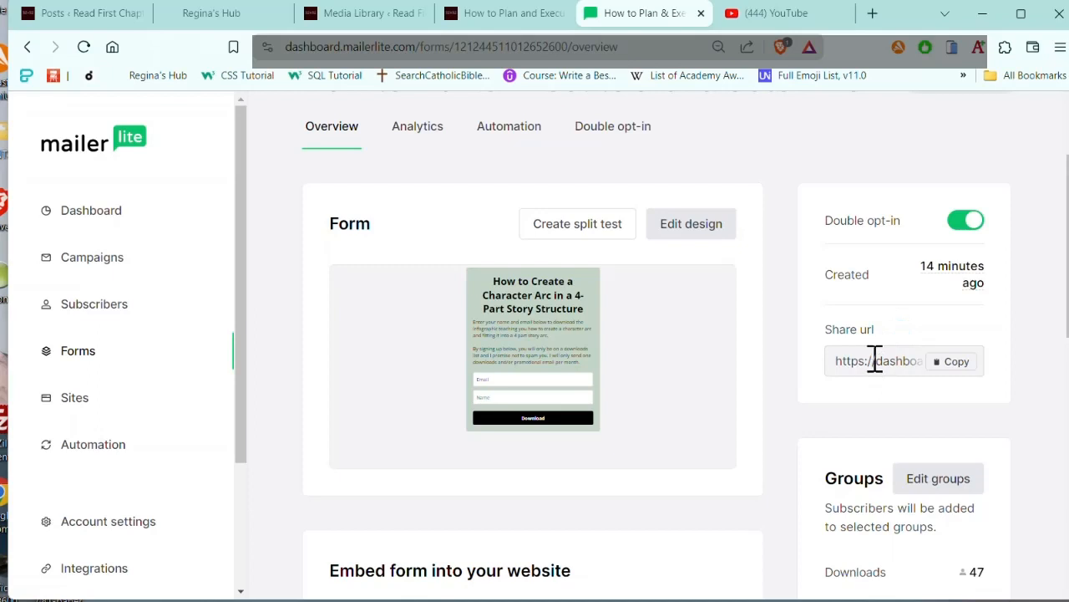
# Step: Copy the form's share URL, paste it below the C2D4C6 colour code in the Notepad template postings file, and return to the browser
pyautogui.click(958, 368)
pyautogui.press('ctrl')
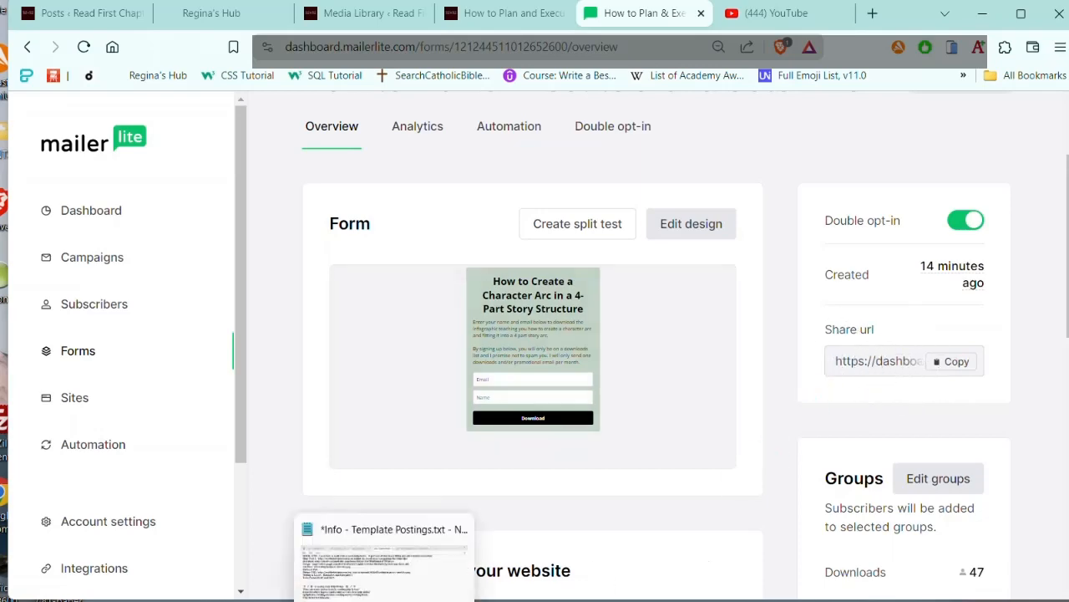
pyautogui.click(384, 601)
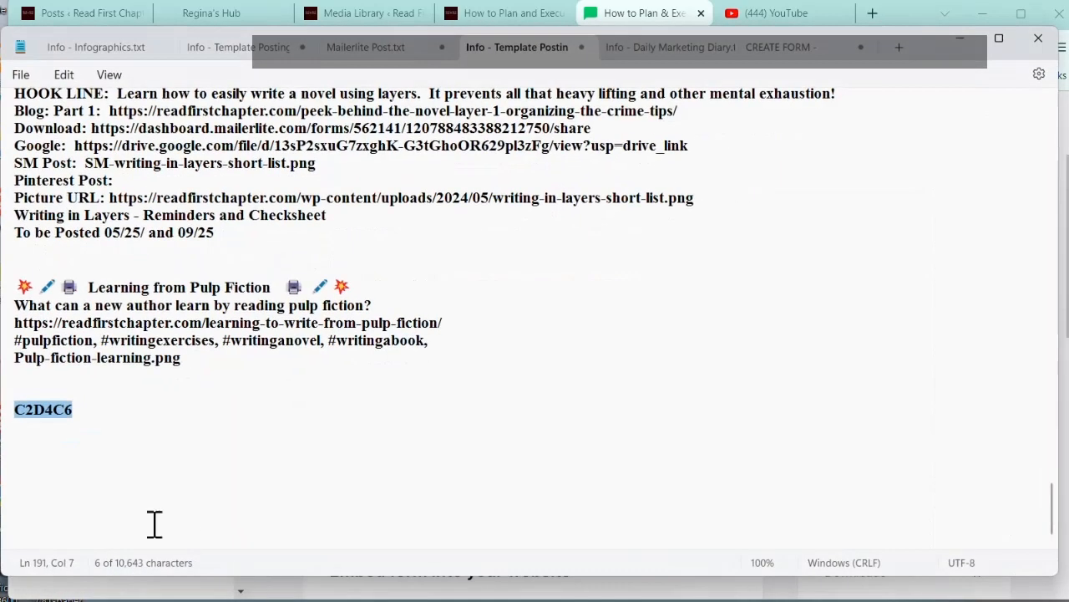
pyautogui.click(58, 474)
pyautogui.hotkey('ctrl', 'v')
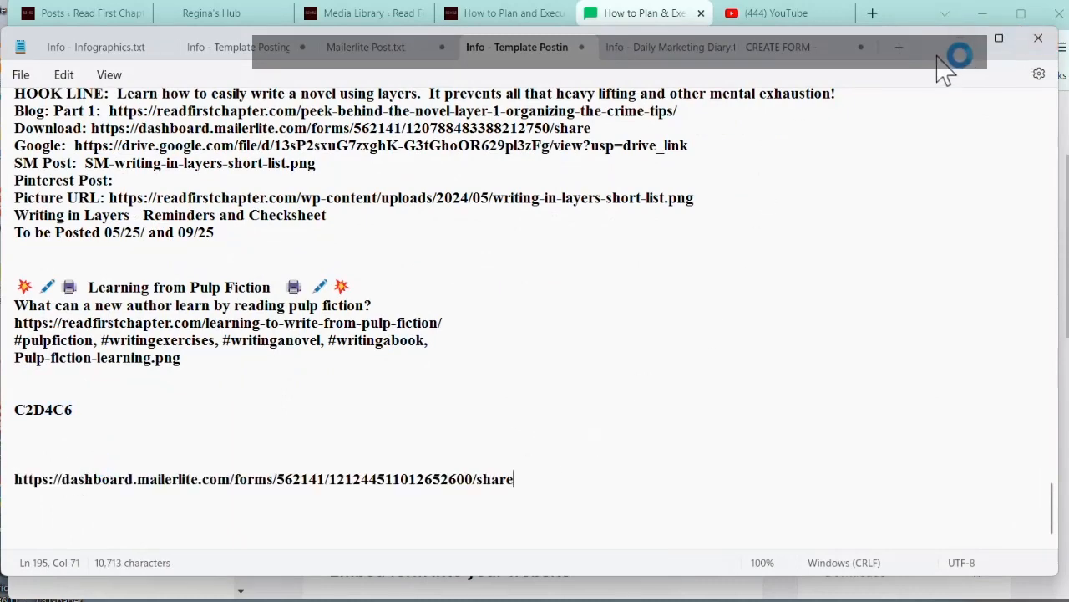
pyautogui.click(961, 39)
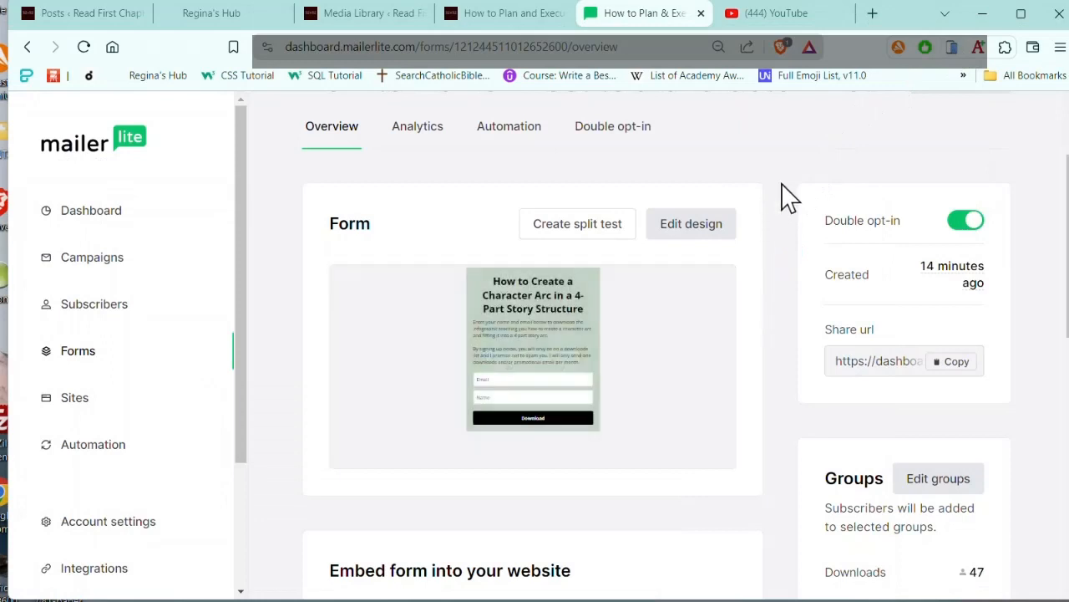
# Step: Open the form's double opt-in settings and save Confirmation email as the subject of the confirmation email
pyautogui.scroll(2, 780, 196)
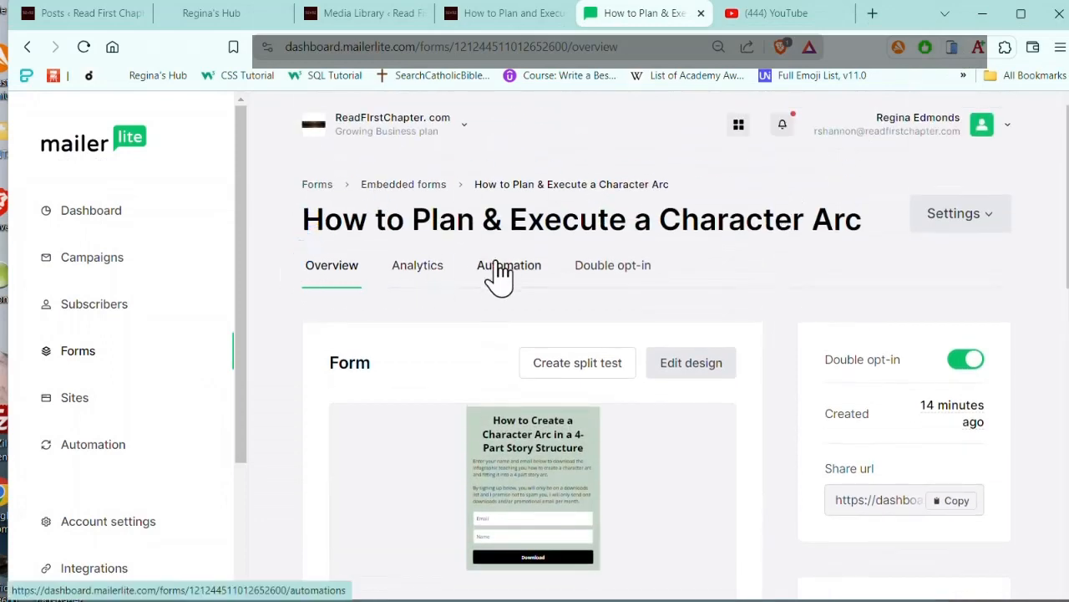
pyautogui.click(599, 269)
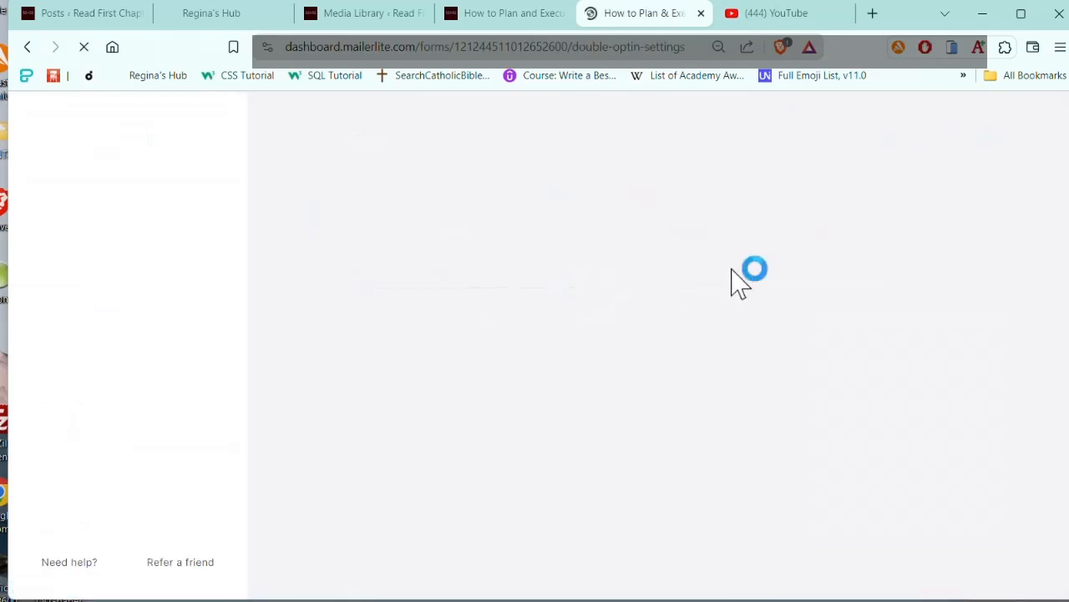
pyautogui.scroll(-2, 731, 281)
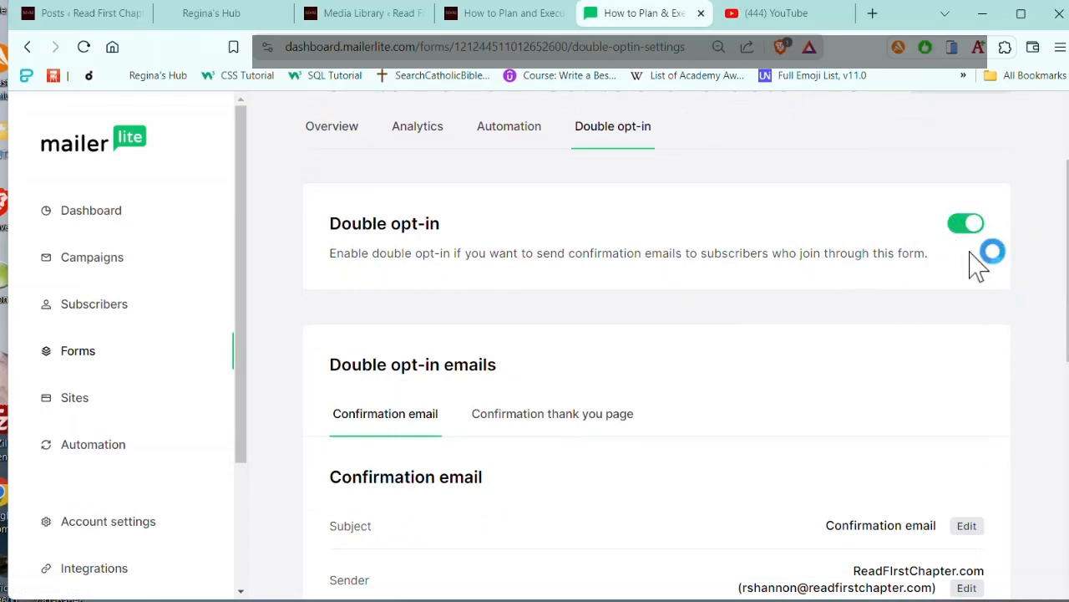
pyautogui.scroll(-2, 972, 263)
pyautogui.scroll(-2, 539, 192)
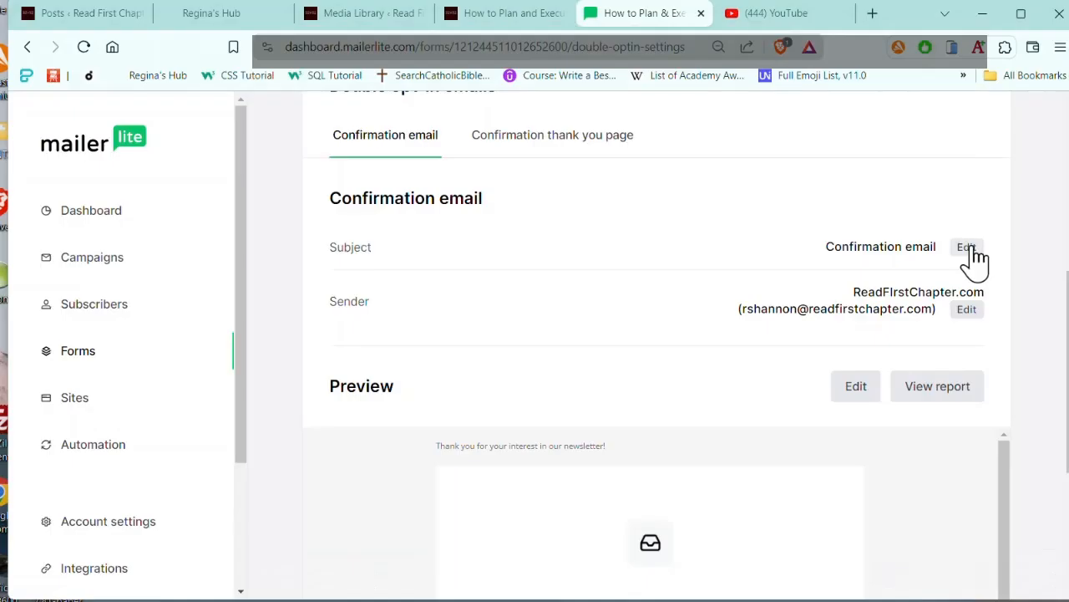
pyautogui.click(967, 247)
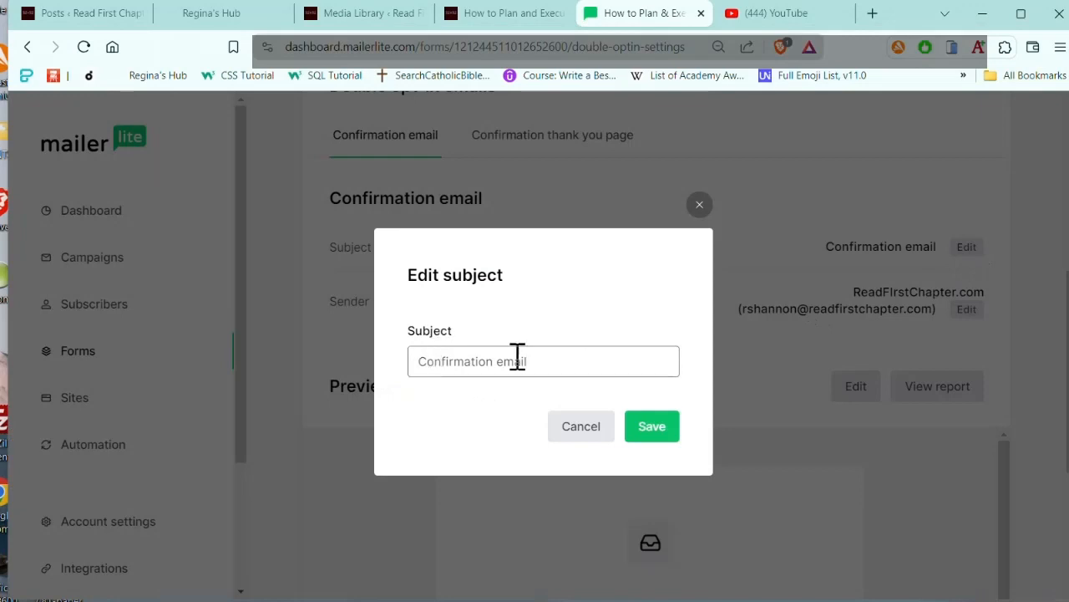
pyautogui.click(651, 434)
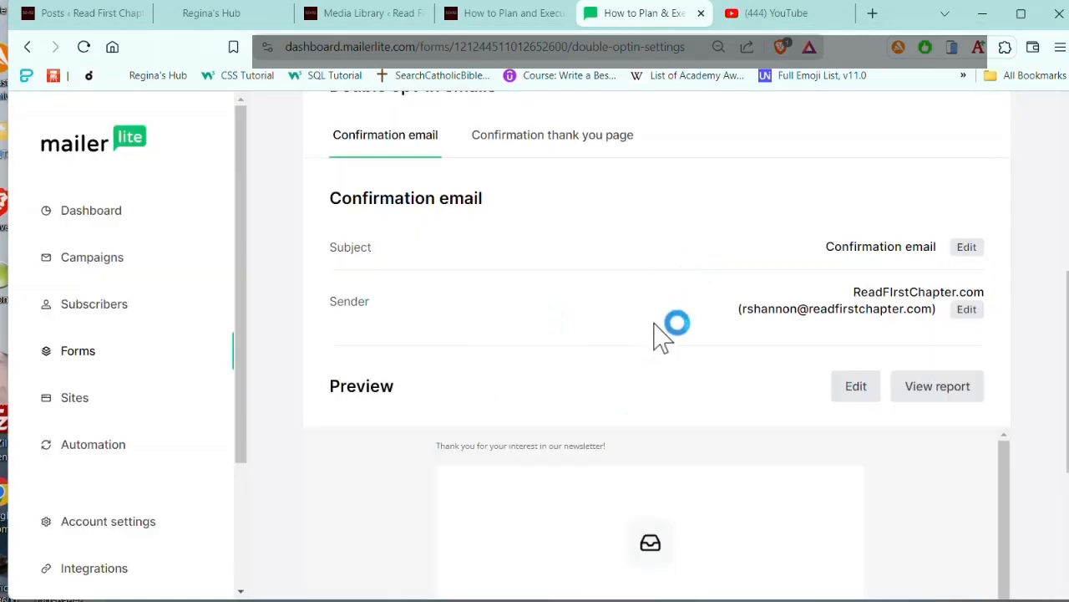
# Step: Open the confirmation email's design and replace its logo with the ReadFirstChapter image found by searching the file manager for "logo"
pyautogui.scroll(-3, 635, 267)
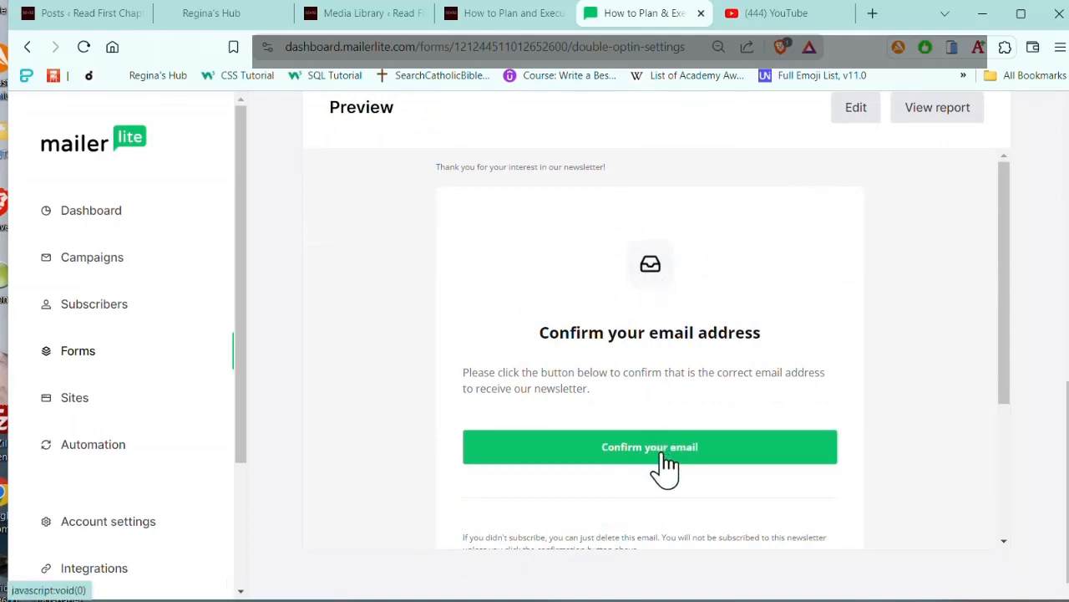
pyautogui.scroll(3, 661, 468)
pyautogui.scroll(-1, 758, 346)
pyautogui.click(850, 248)
pyautogui.scroll(-7, 448, 364)
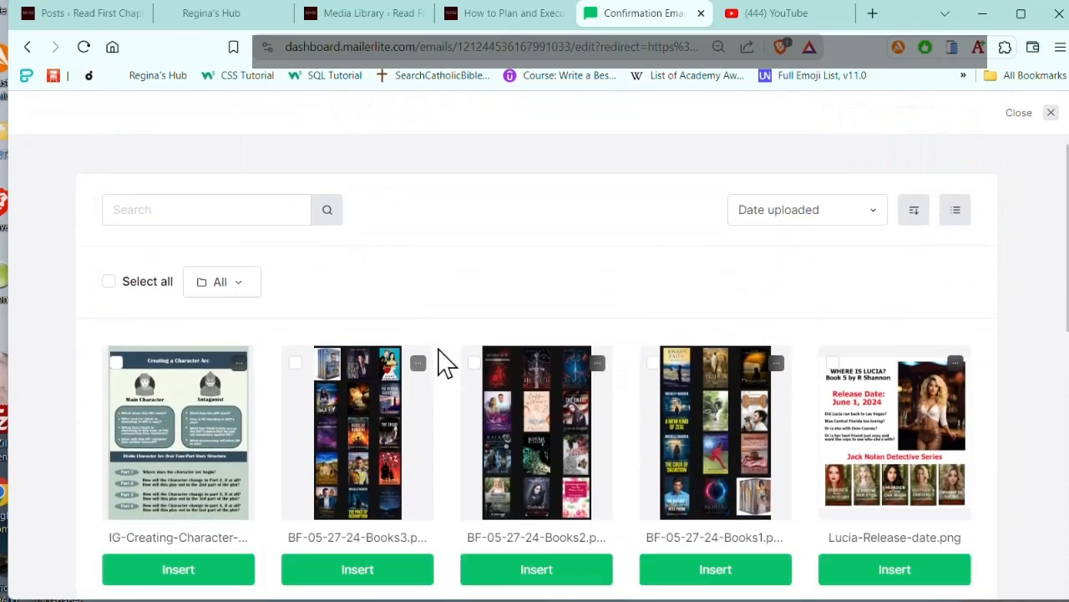
pyautogui.scroll(-3, 447, 361)
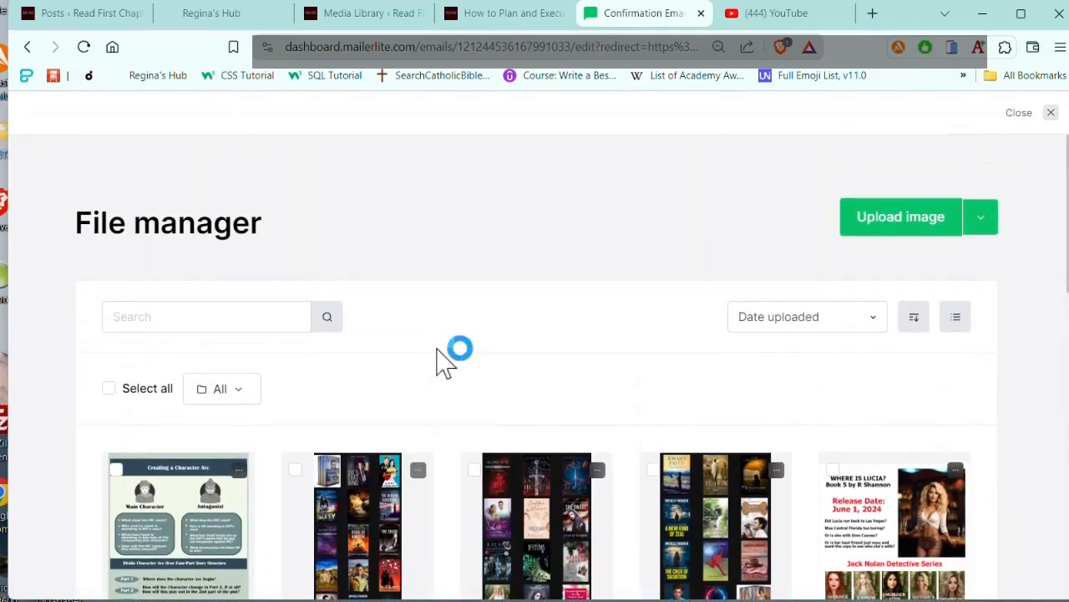
pyautogui.click(229, 316)
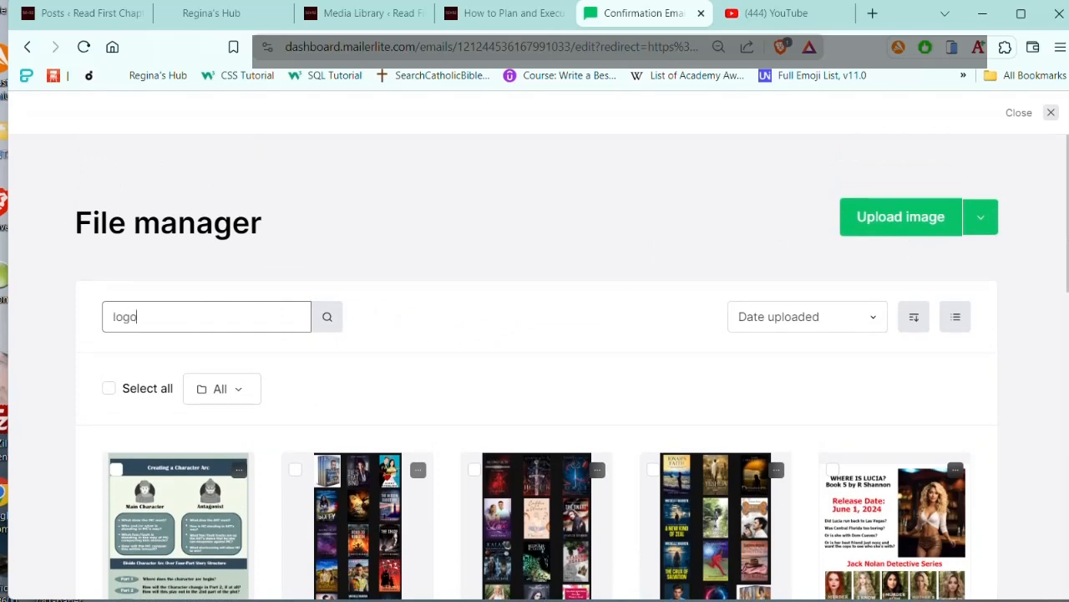
pyautogui.press('Return')
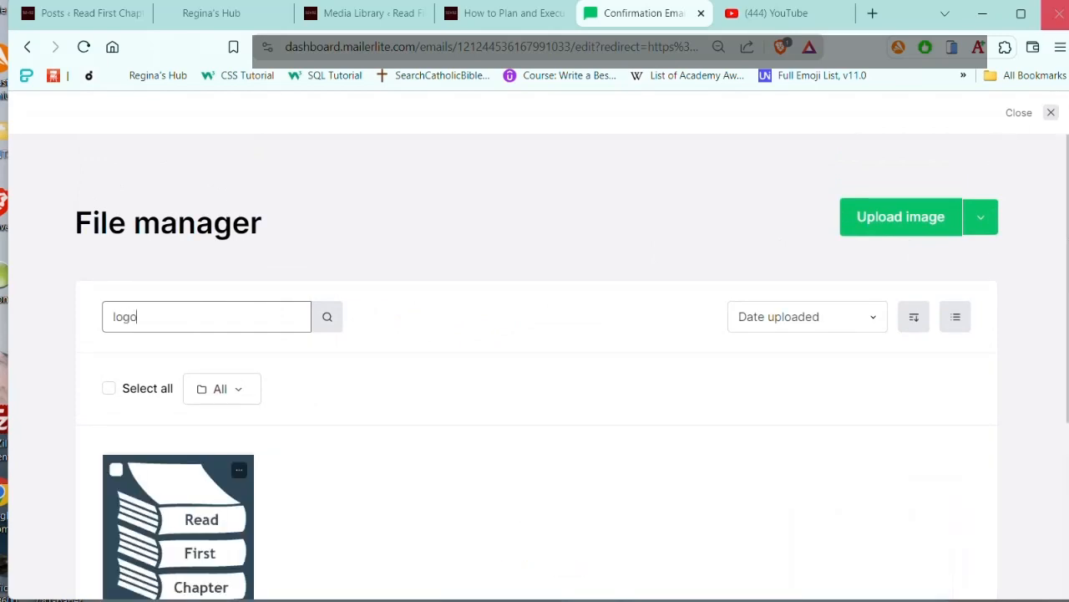
pyautogui.scroll(-3, 225, 493)
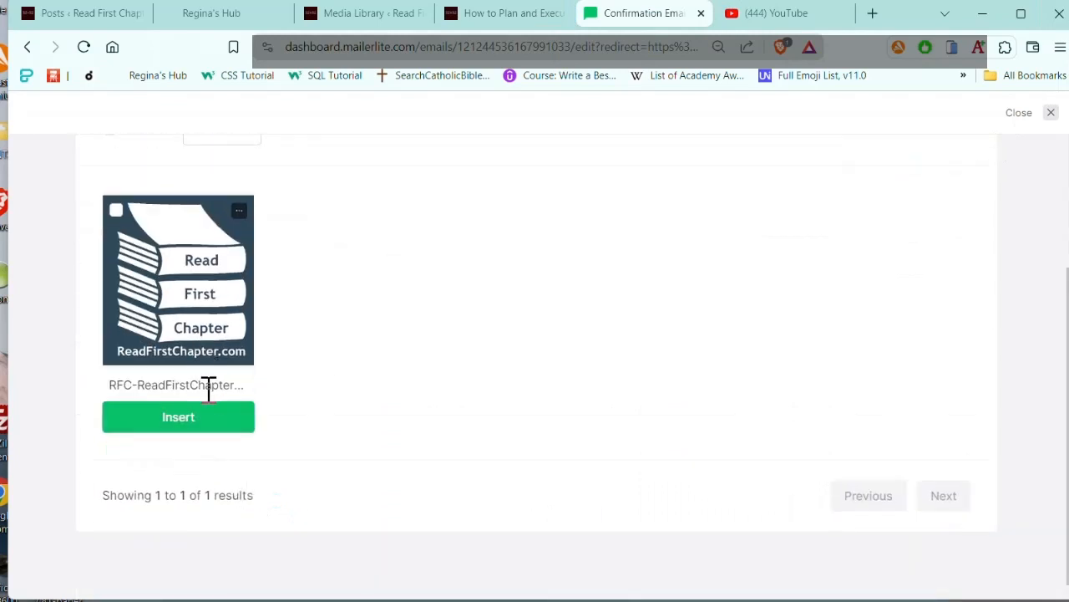
pyautogui.click(207, 422)
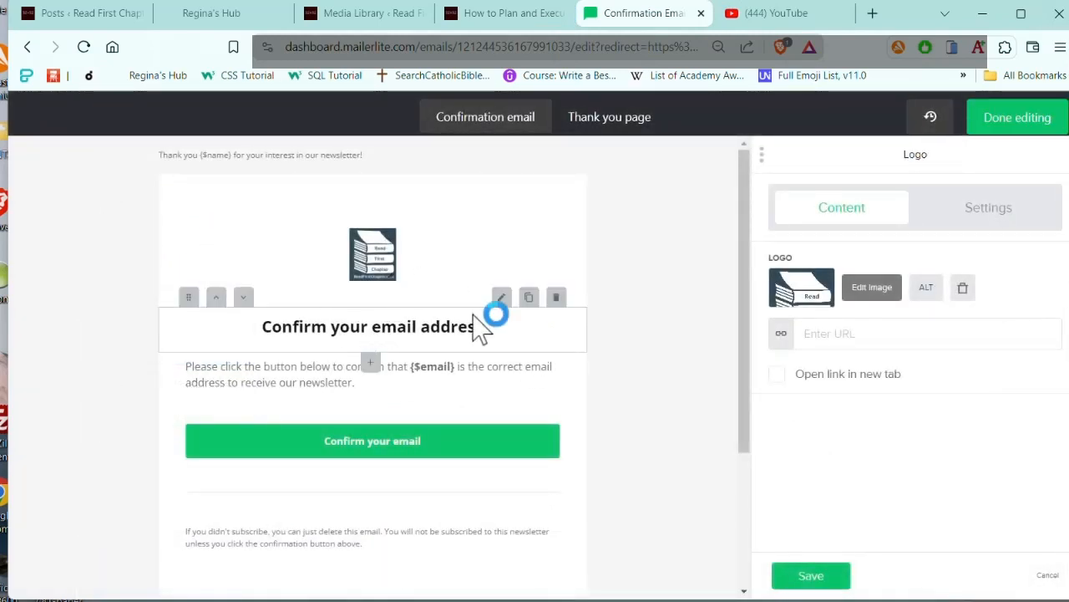
# Step: Change the confirmation email's heading to "Please Confirm your email address"
pyautogui.click(502, 303)
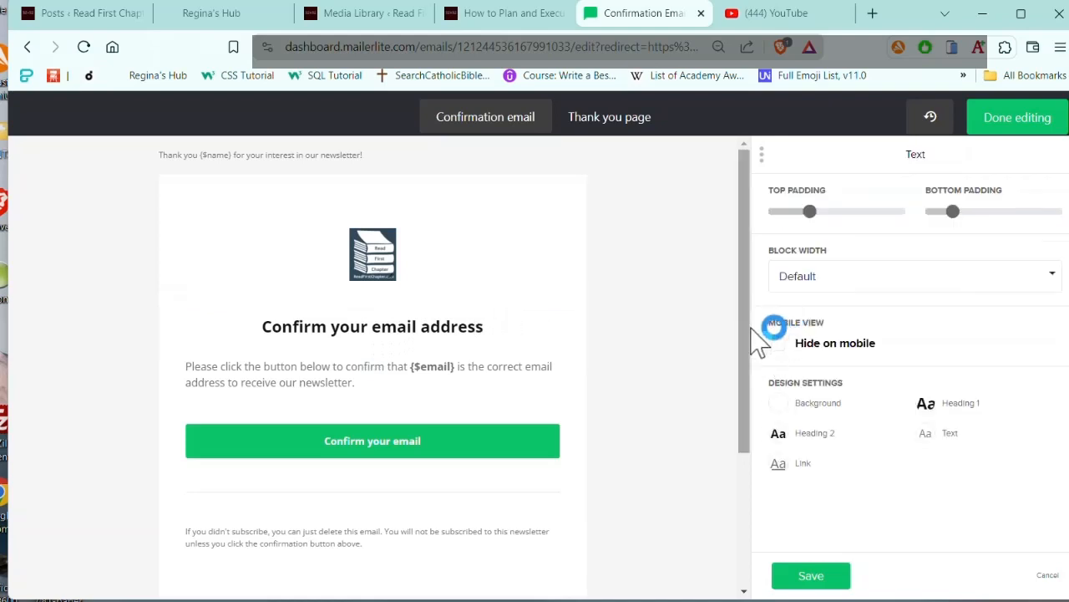
pyautogui.click(259, 326)
pyautogui.write('Please')
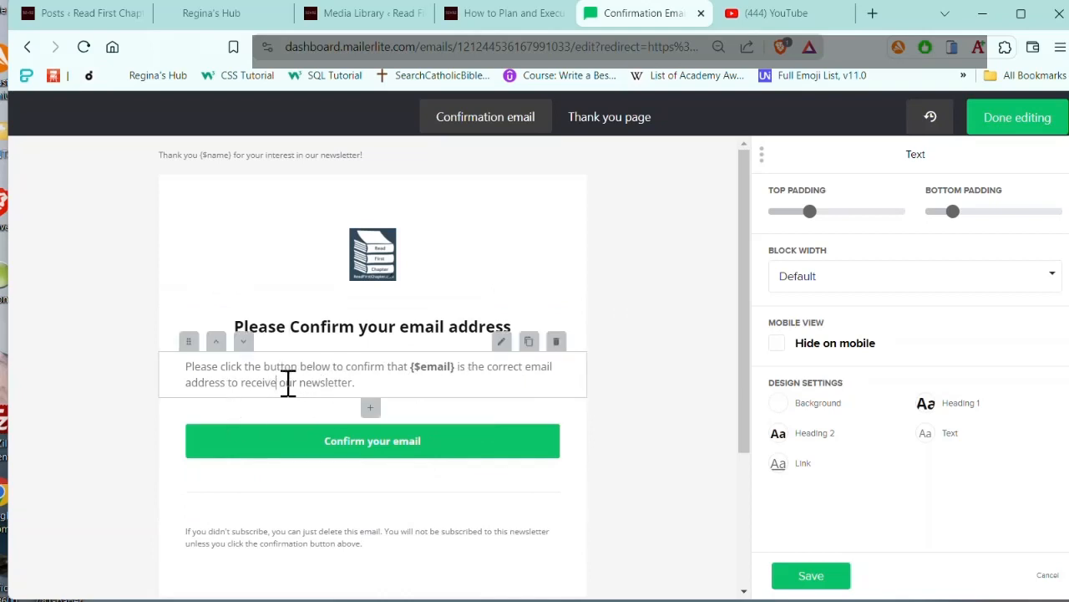
# Step: Reword the end of the paragraph below the heading to "address to receive the download link."
pyautogui.moveTo(280, 382); pyautogui.dragTo(285, 382)
pyautogui.write('the downloa')
pyautogui.write('d link')
pyautogui.press('BackSpace')
pyautogui.press('BackSpace')
pyautogui.press('BackSpace')
pyautogui.press('BackSpace')
pyautogui.press('BackSpace')
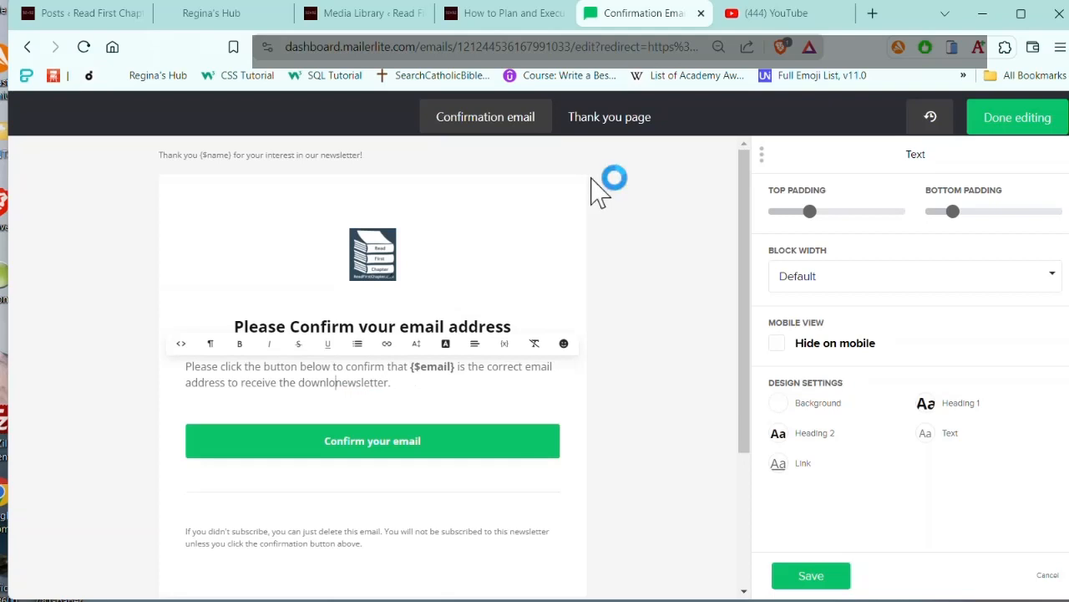
pyautogui.press('Delete')
pyautogui.press('Delete')
pyautogui.press('Delete')
pyautogui.press('Delete')
pyautogui.press('Delete')
pyautogui.press('Delete')
pyautogui.write('ad link')
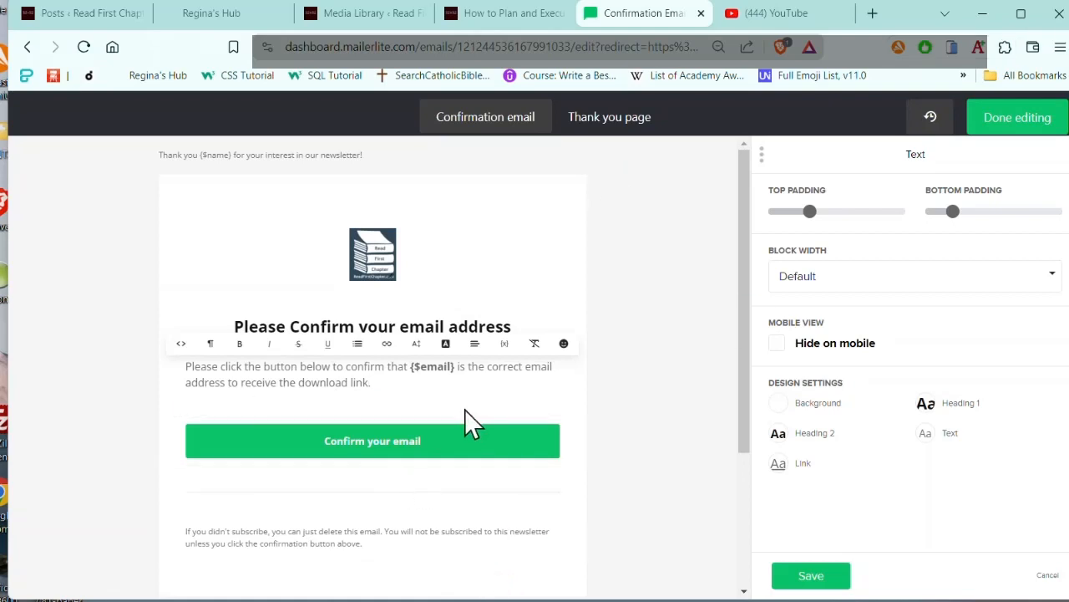
# Step: Change the confirmation button's text to "Click here to confirm email"
pyautogui.click(555, 409)
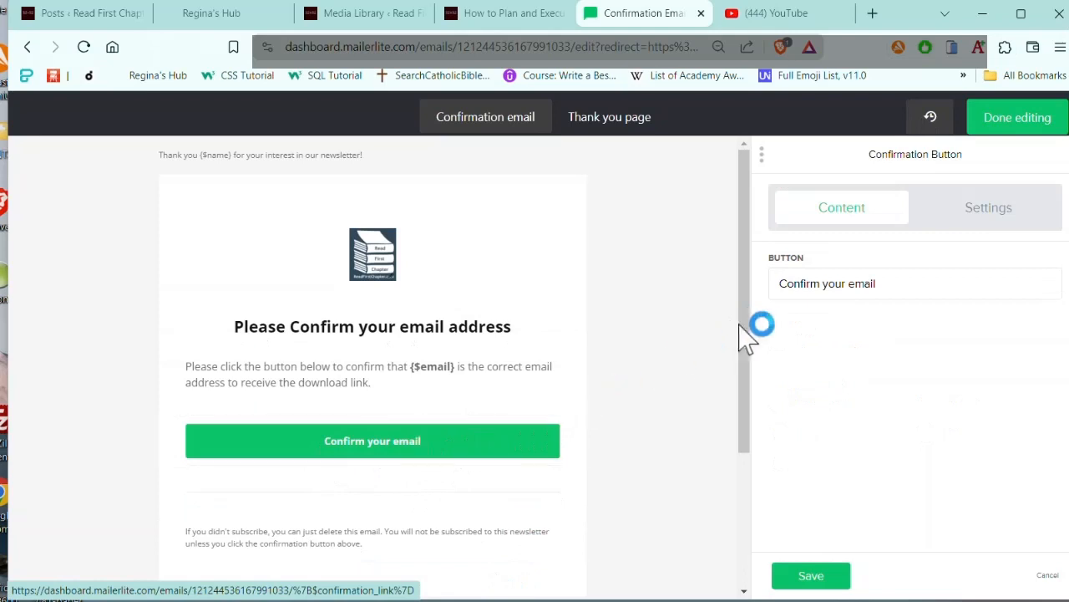
pyautogui.click(780, 283)
pyautogui.write('Click here to confirm email')
pyautogui.press('Delete')
pyautogui.press('Delete')
pyautogui.press('Delete')
pyautogui.press('Delete')
pyautogui.press('Delete')
pyautogui.press('Delete')
pyautogui.press('Delete')
pyautogui.press('Delete')
pyautogui.press('Delete')
pyautogui.press('Delete')
pyautogui.press('Delete')
pyautogui.press('Delete')
pyautogui.press('Delete')
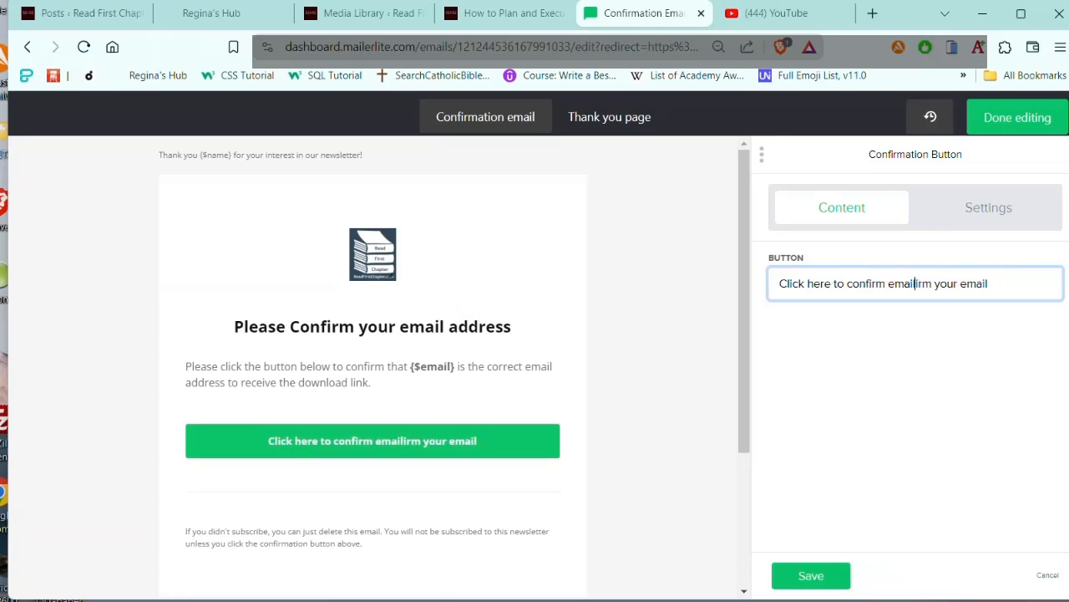
pyautogui.press('Delete')
pyautogui.press('Delete')
pyautogui.press('Delete')
pyautogui.press('Delete')
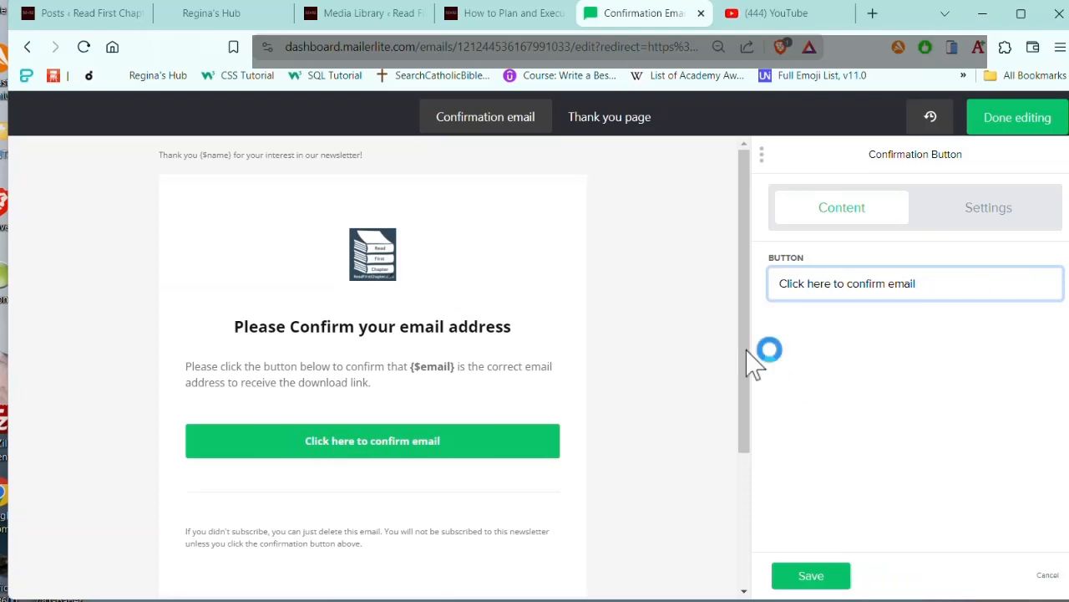
# Step: Save the confirmation button's text change and open the thank you page's design
pyautogui.scroll(-2, 706, 424)
pyautogui.click(807, 575)
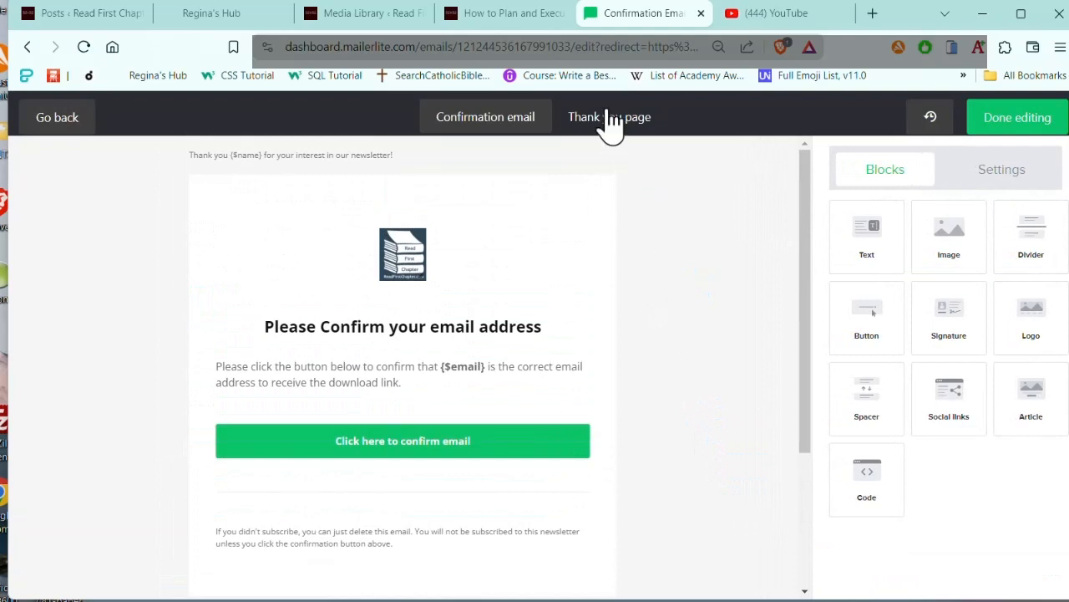
pyautogui.click(610, 121)
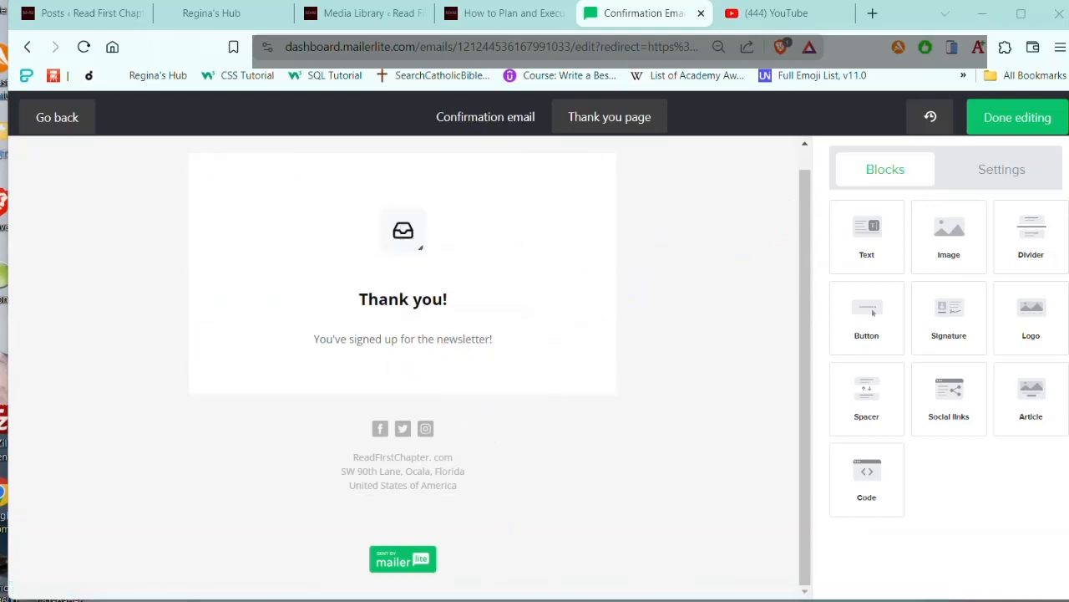
# Step: Switch to the text editor notes and copy the "You have successfully jointed my Downloads Only Subscriber List" message under "Thank you!"
pyautogui.click(406, 600)
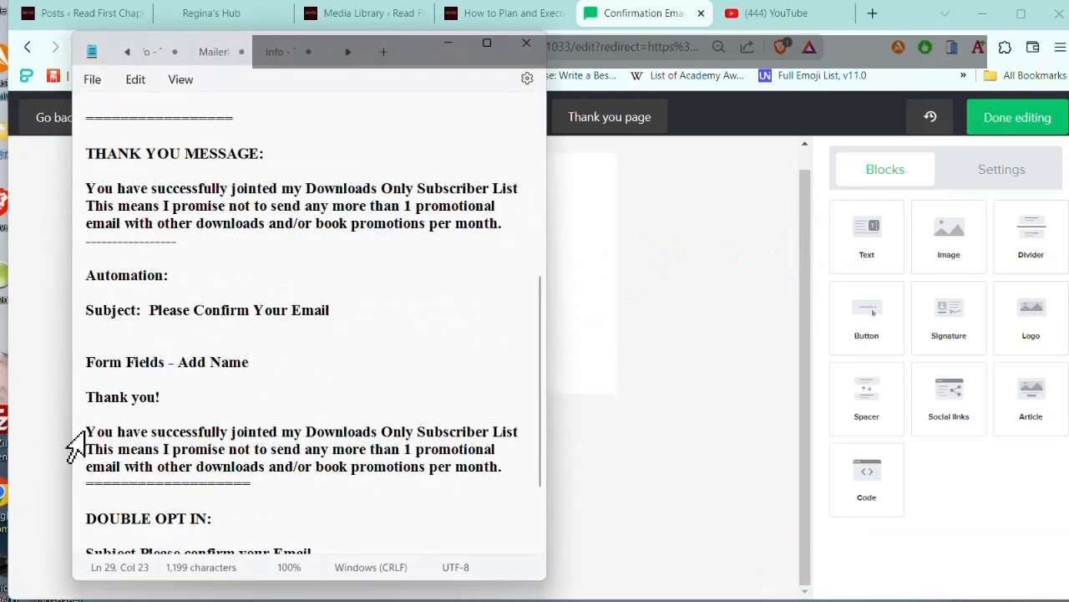
pyautogui.moveTo(510, 465); pyautogui.dragTo(90, 428)
pyautogui.hotkey('ctrl', 'c')
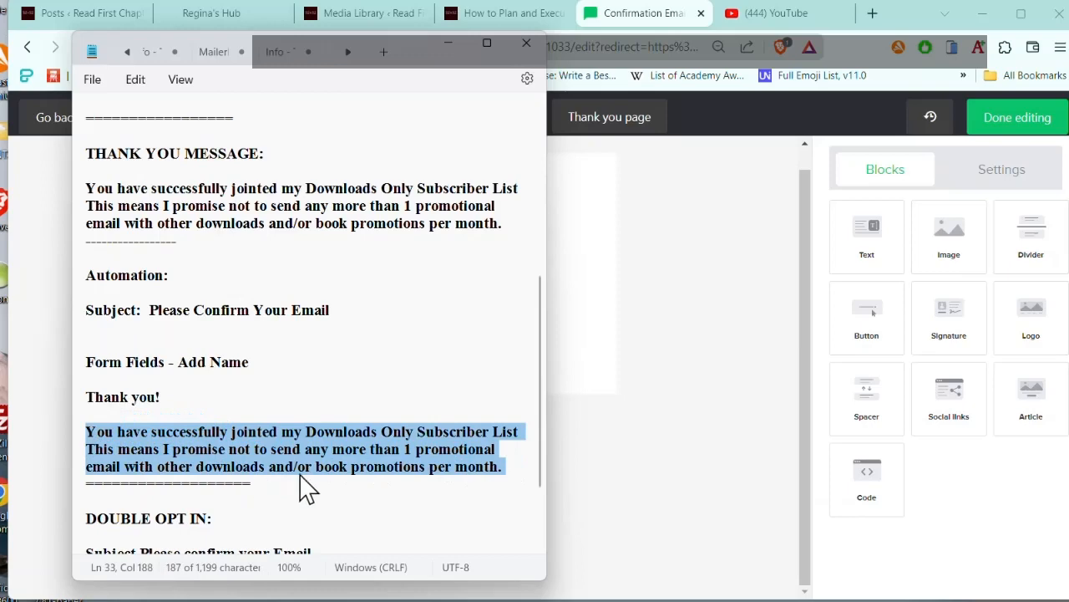
pyautogui.click(456, 43)
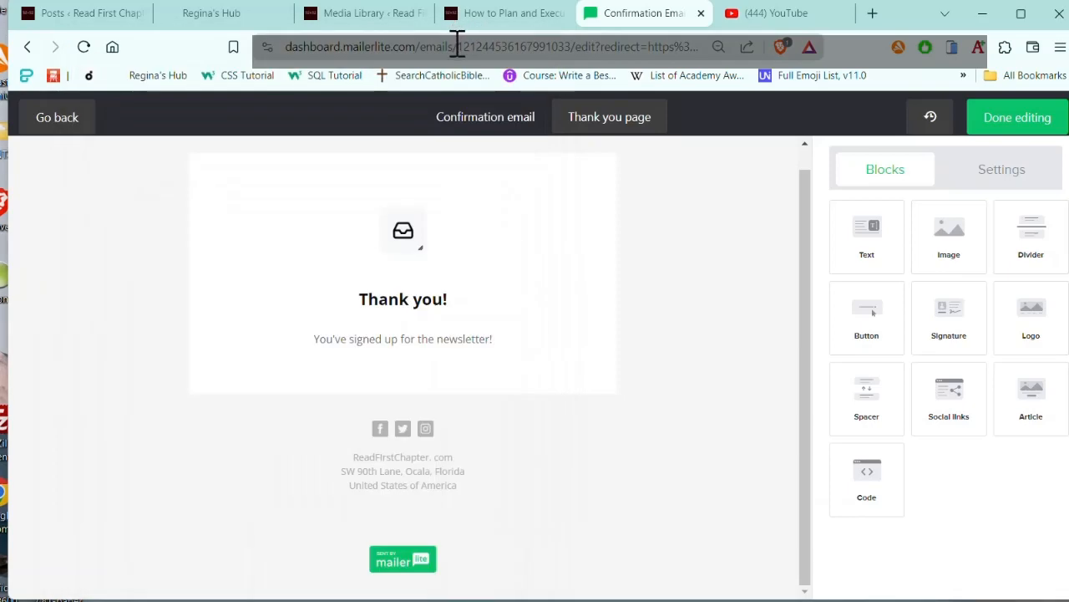
# Step: Replace the thank you page's newsletter sentence with the copied subscriber list message, save it and finish editing the design
pyautogui.moveTo(527, 335)
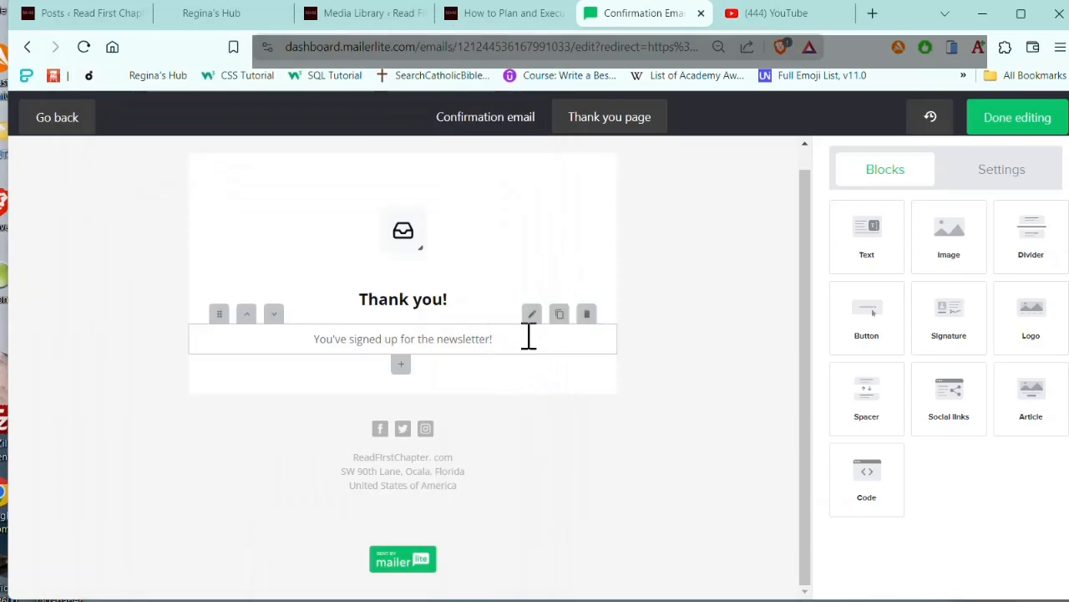
pyautogui.click(531, 315)
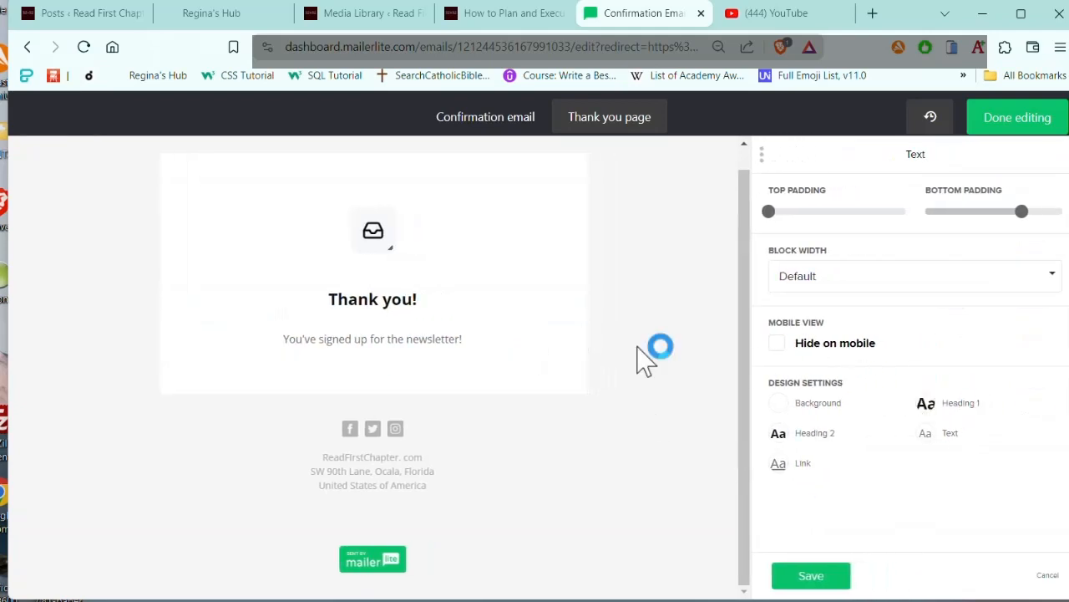
pyautogui.moveTo(460, 345); pyautogui.dragTo(262, 363)
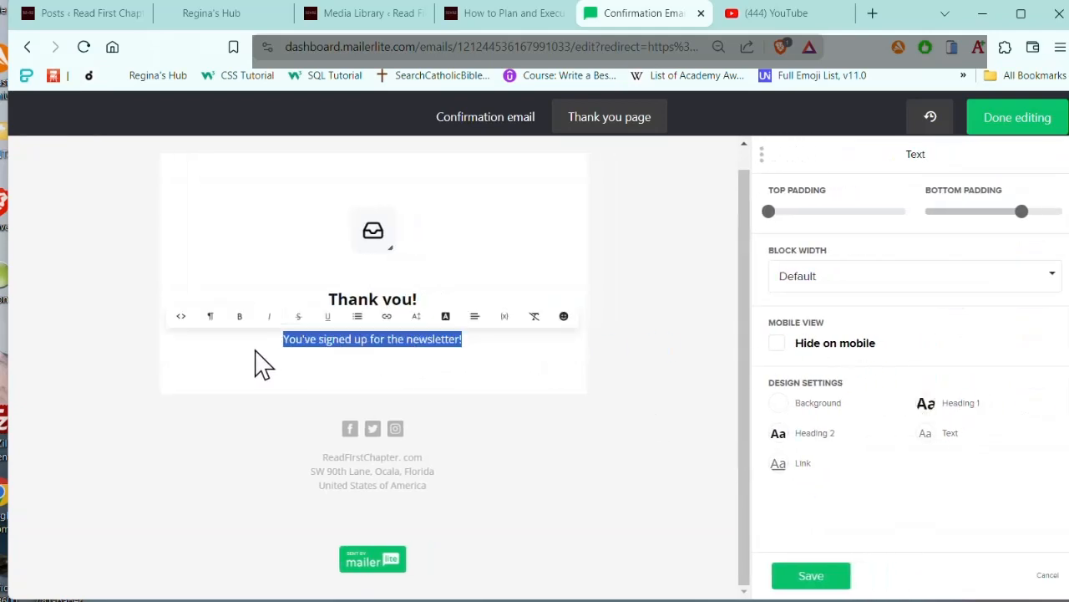
pyautogui.hotkey('ctrl', 'v')
pyautogui.scroll(-1, 548, 372)
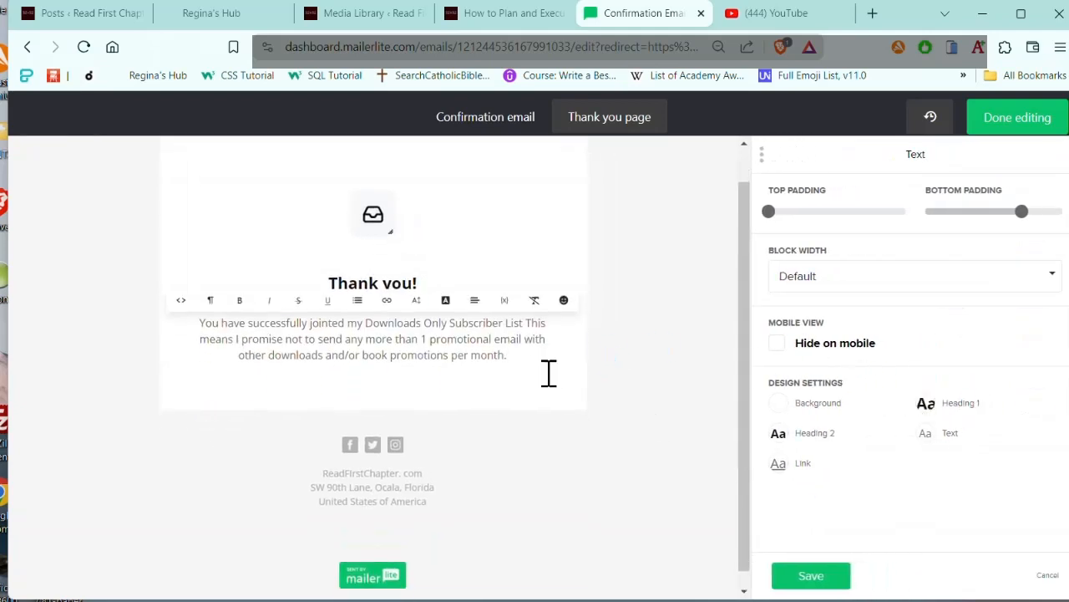
pyautogui.scroll(2, 610, 322)
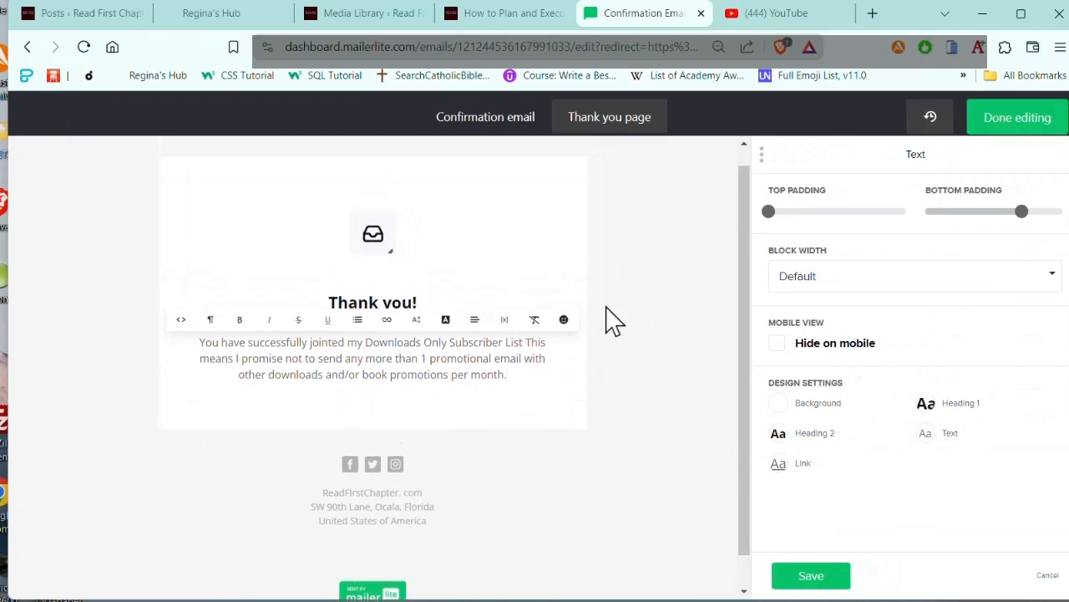
pyautogui.click(797, 577)
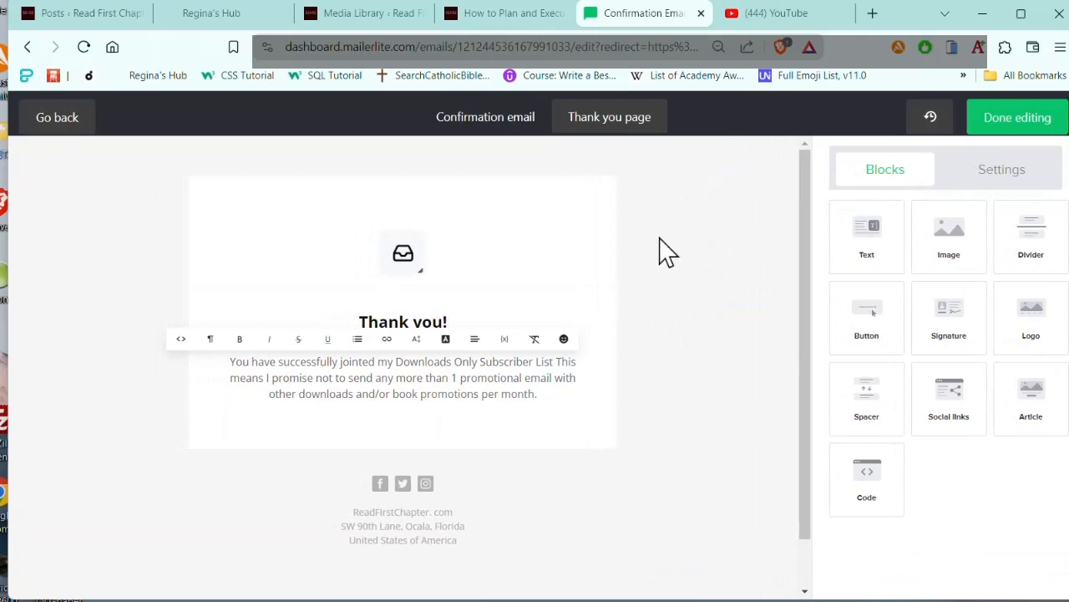
pyautogui.click(993, 122)
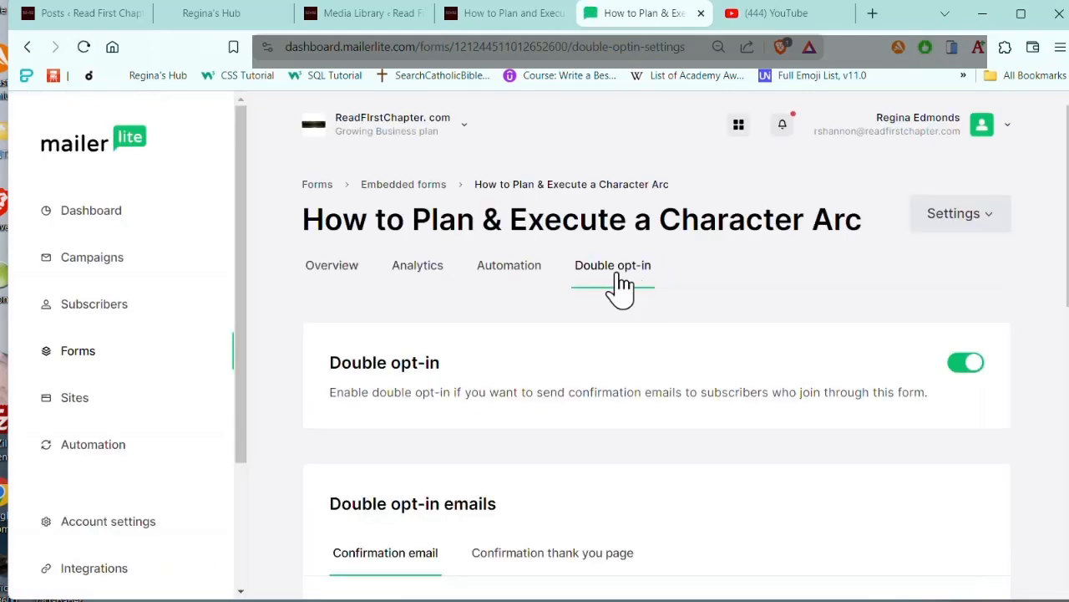
# Step: Review the form's overview for its share URL, groups and website embed code, and return to the embedded forms list
pyautogui.click(79, 352)
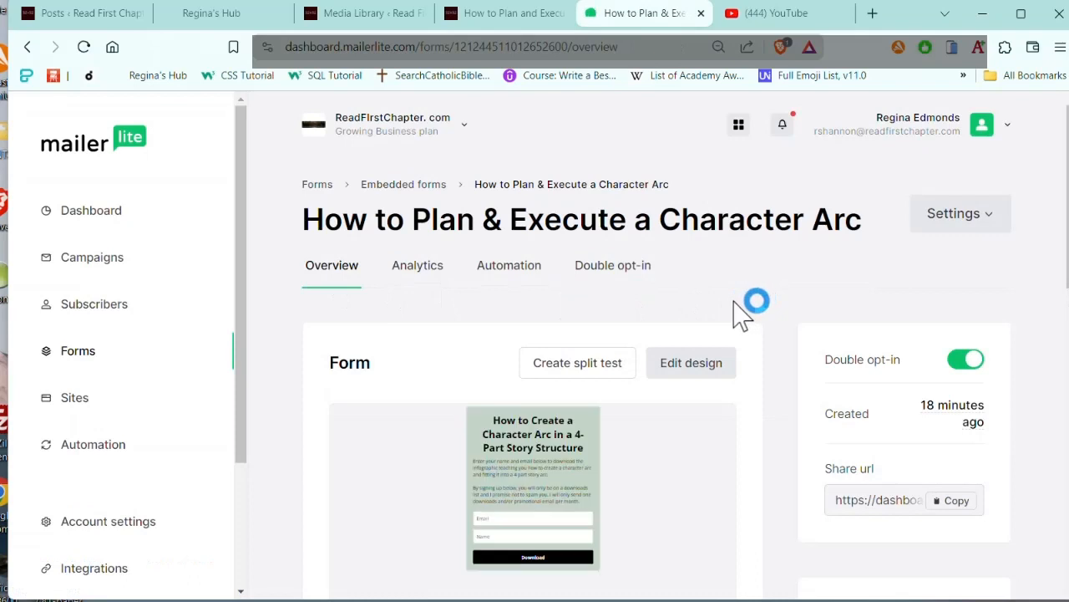
pyautogui.scroll(-2, 740, 312)
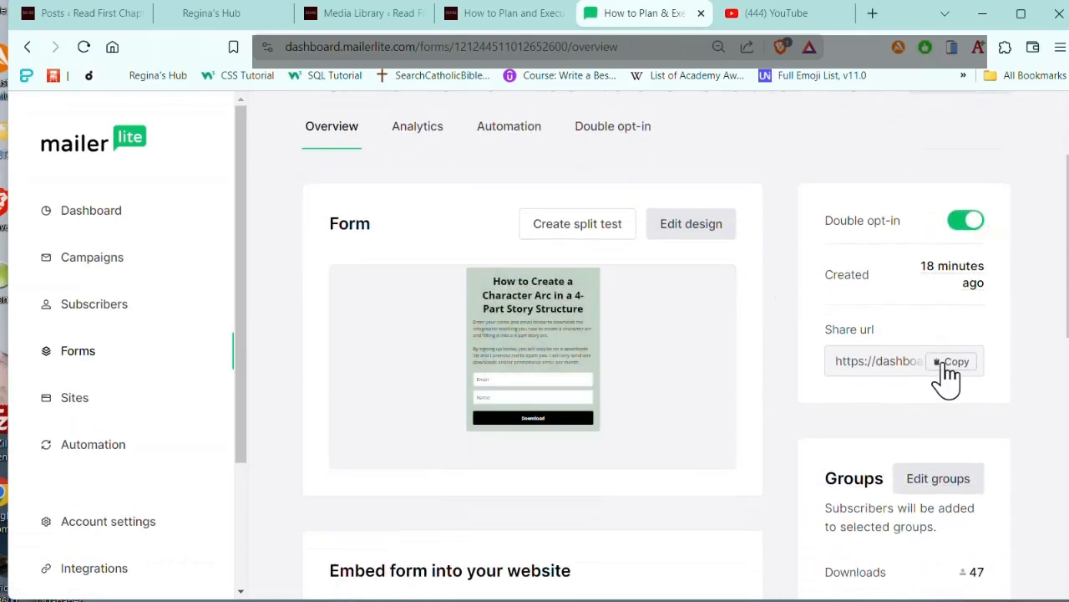
pyautogui.scroll(-4, 794, 389)
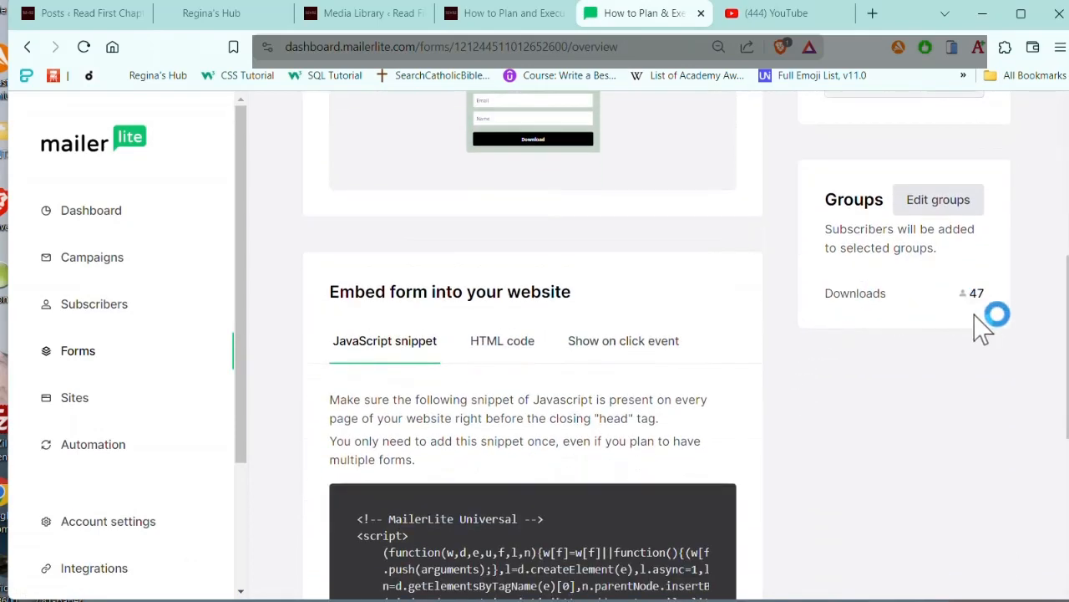
pyautogui.scroll(-7, 819, 330)
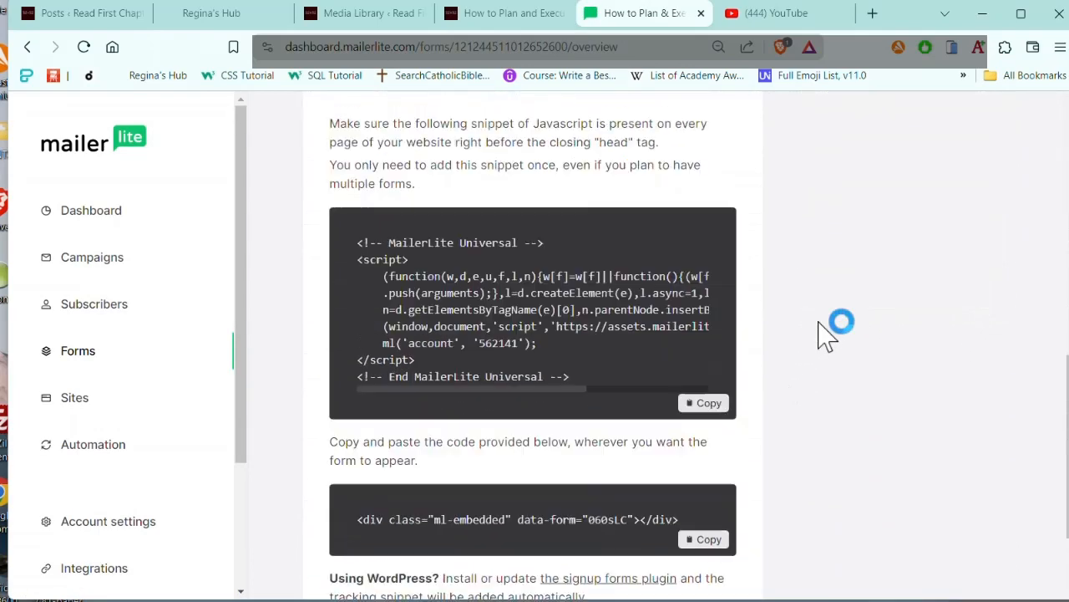
pyautogui.scroll(7, 819, 330)
pyautogui.scroll(6, 815, 322)
pyautogui.click(427, 191)
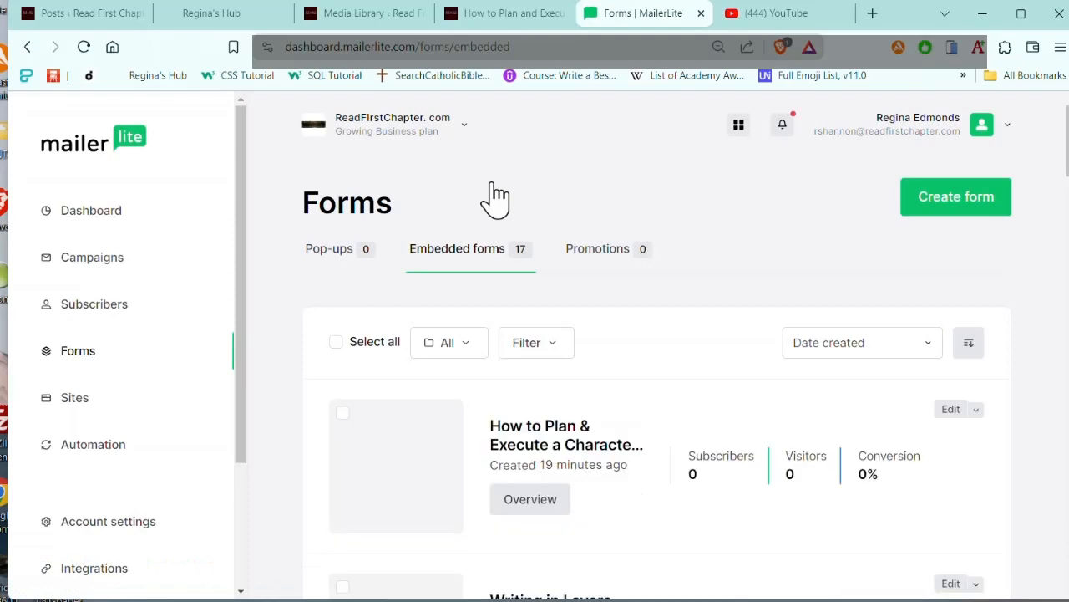
pyautogui.scroll(-3, 819, 250)
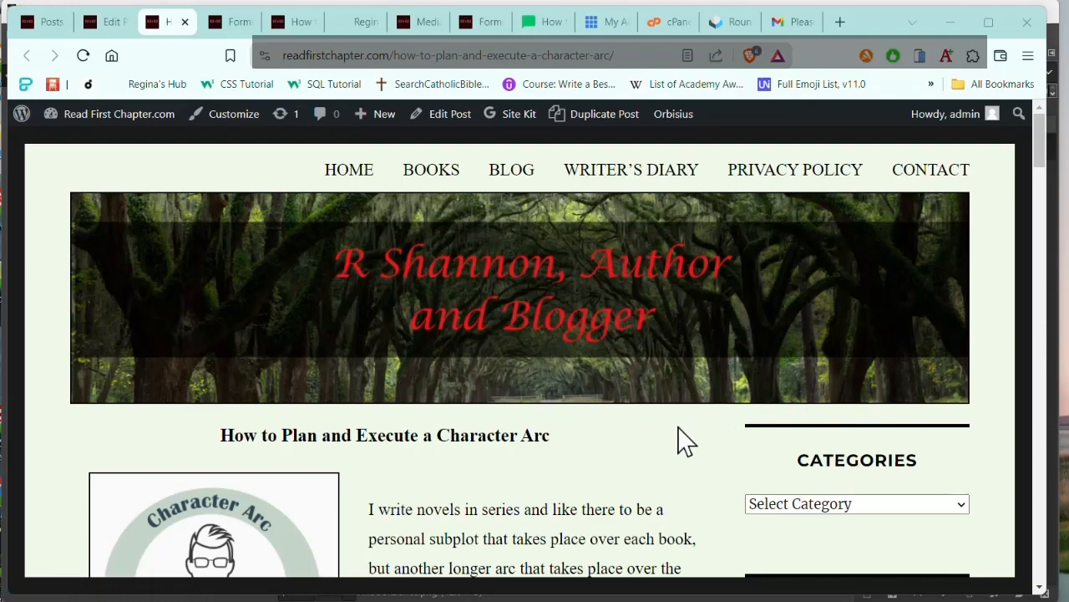
# Step: Fill in the character arc post's download form with the subscriber's email and name, and submit it
pyautogui.scroll(-5, 616, 431)
pyautogui.scroll(-12, 612, 418)
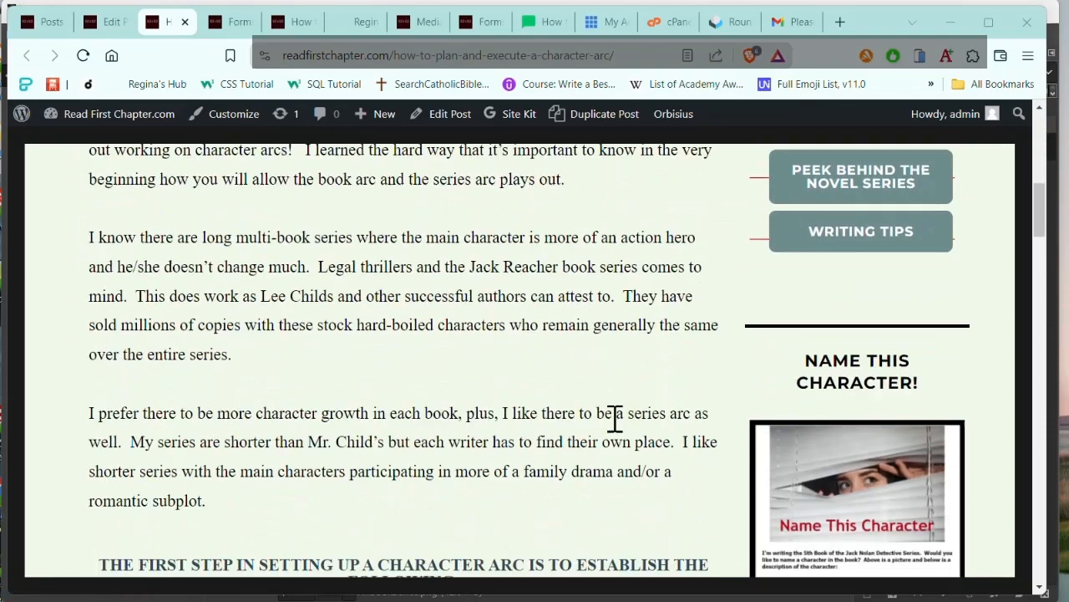
pyautogui.scroll(-12, 610, 413)
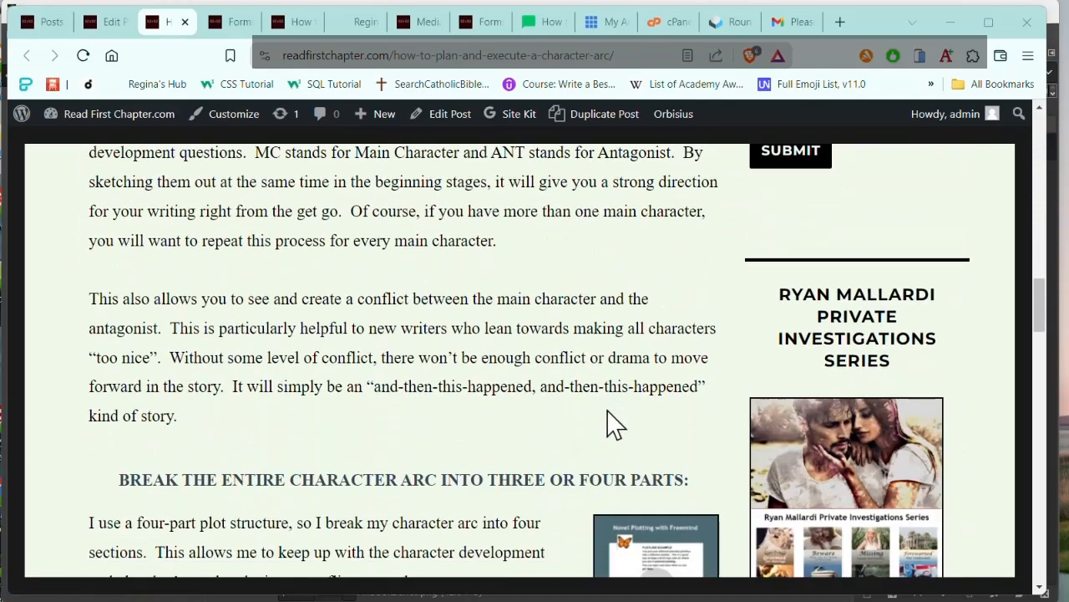
pyautogui.scroll(-10, 608, 412)
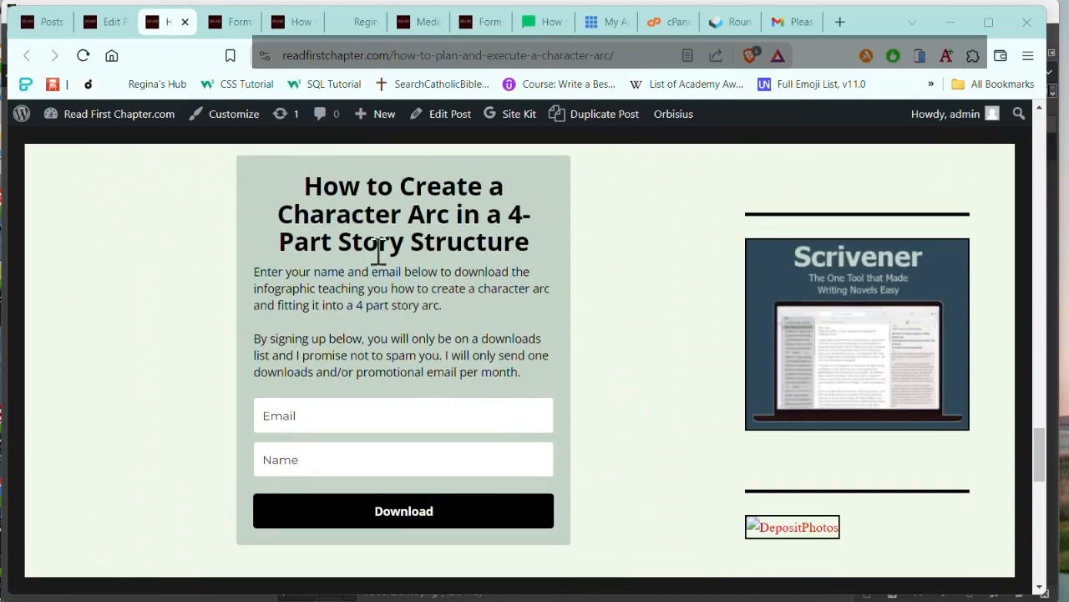
pyautogui.click(296, 415)
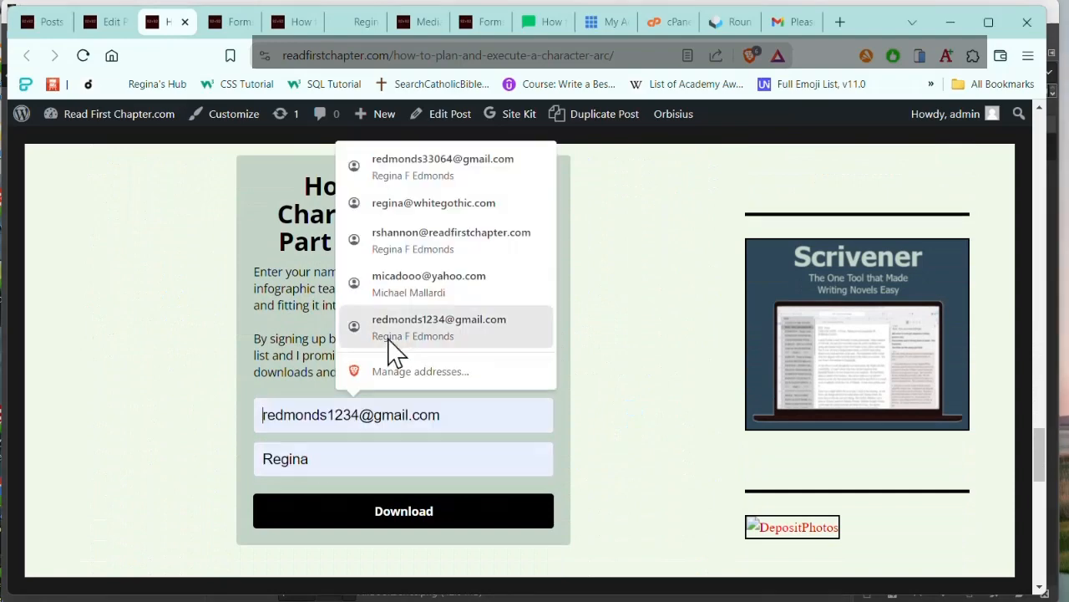
pyautogui.write('reg')
pyautogui.press('BackSpace')
pyautogui.press('BackSpace')
pyautogui.press('BackSpace')
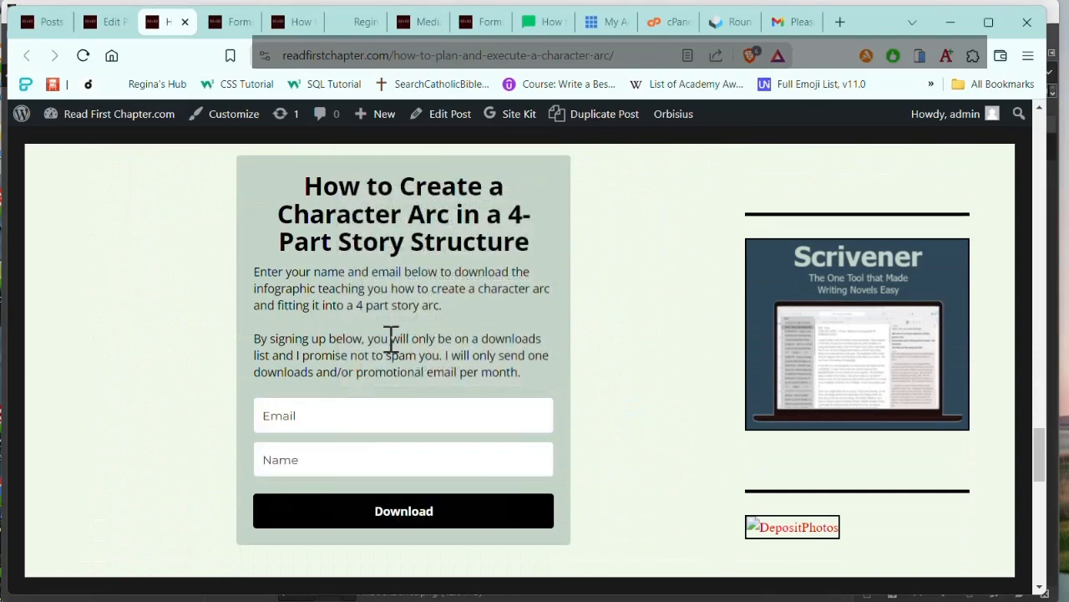
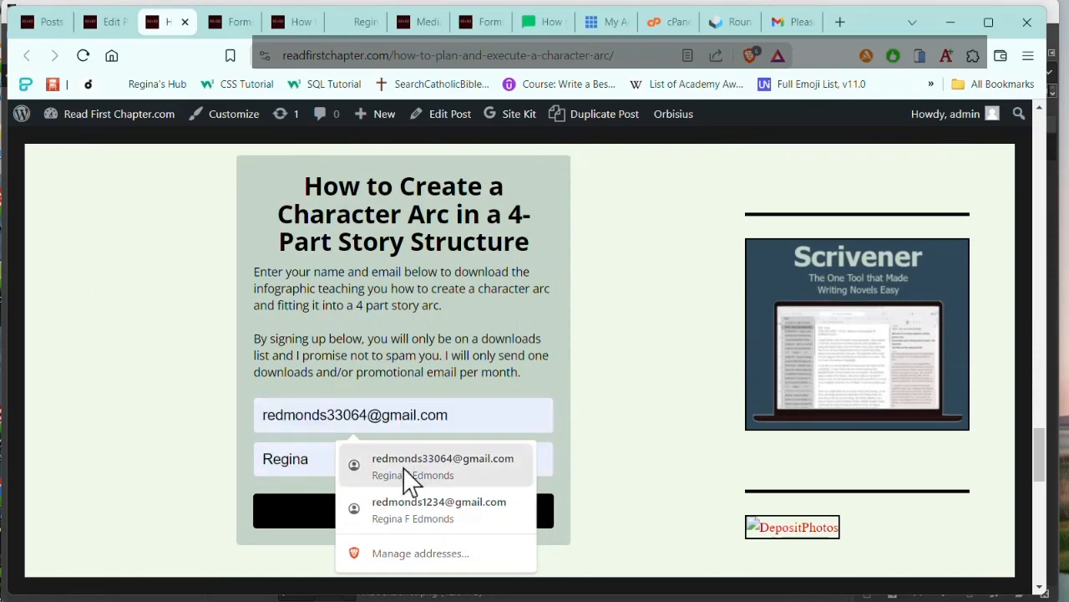
pyautogui.click(408, 469)
pyautogui.click(325, 528)
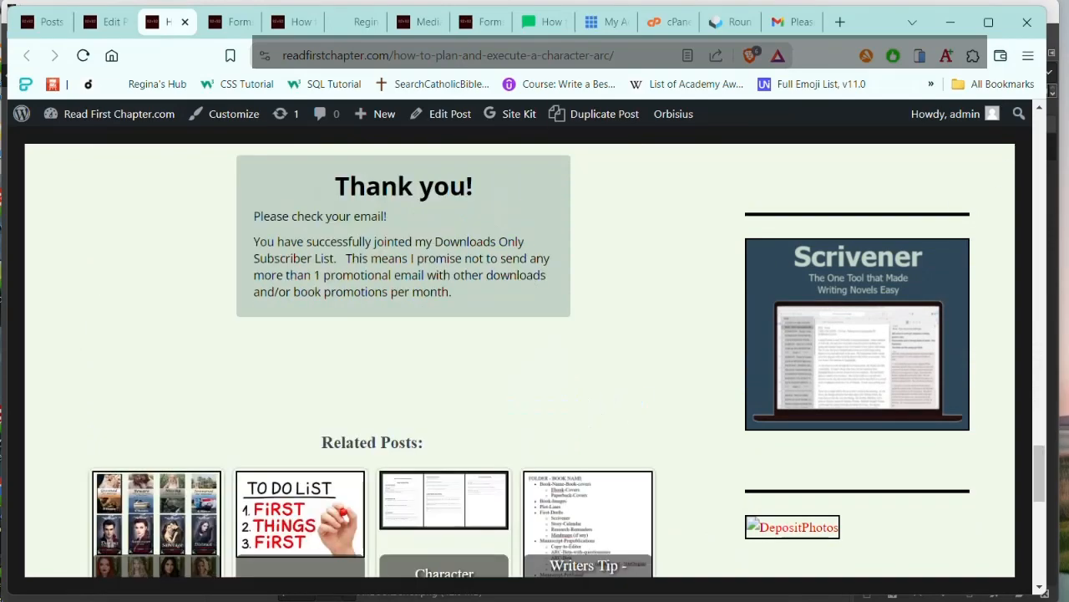
pyautogui.click(254, 241)
pyautogui.click(405, 218)
pyautogui.click(579, 284)
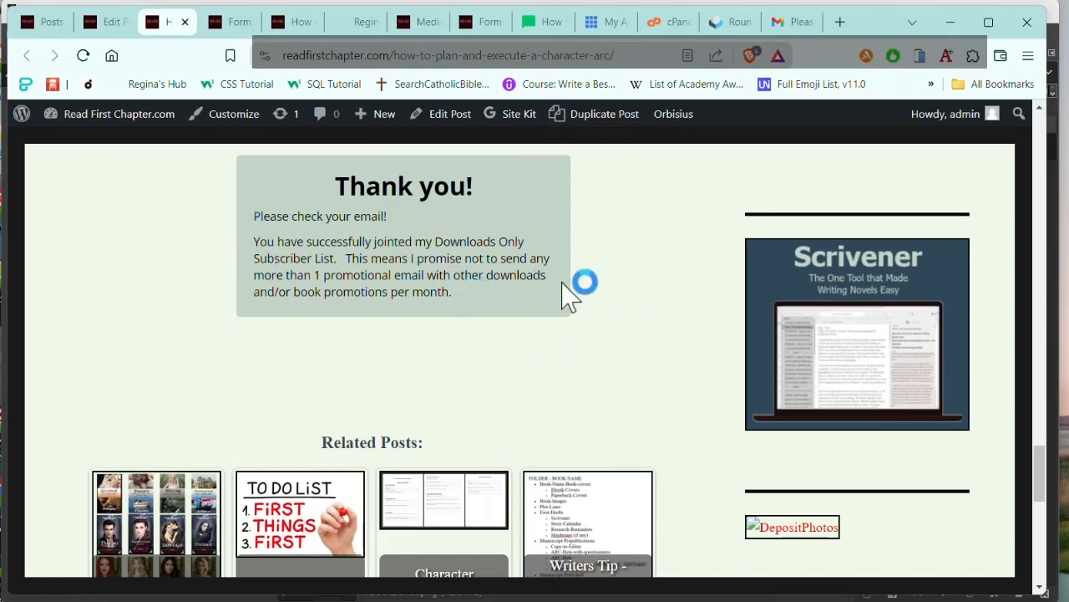
pyautogui.click(607, 306)
# Step: Switch to Gmail, review the "Please Confirm Your Email" message with the infographic, and open its download link
pyautogui.click(784, 26)
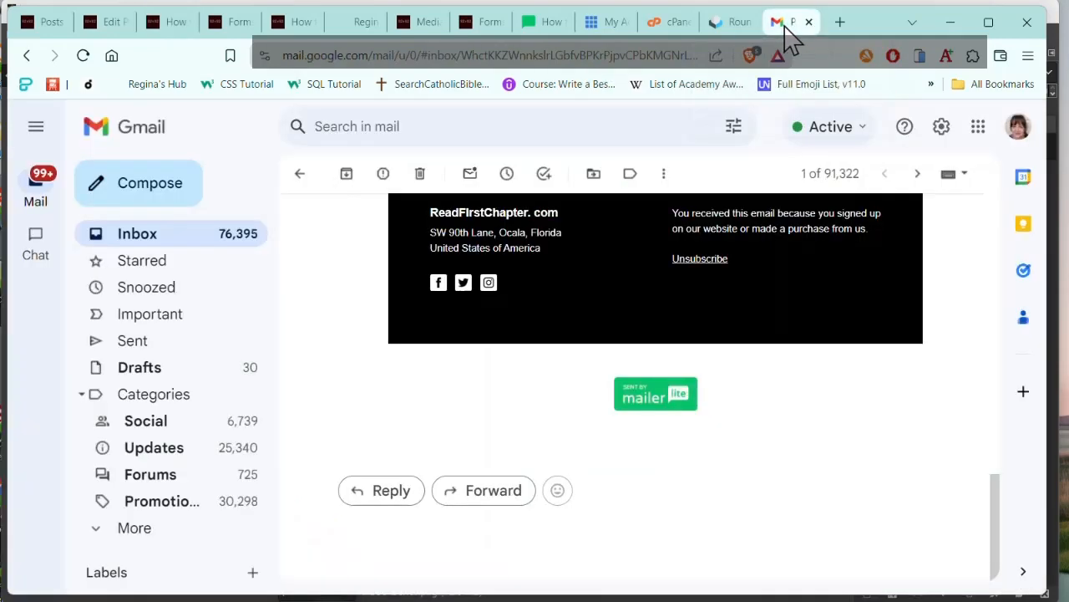
pyautogui.scroll(15, 397, 238)
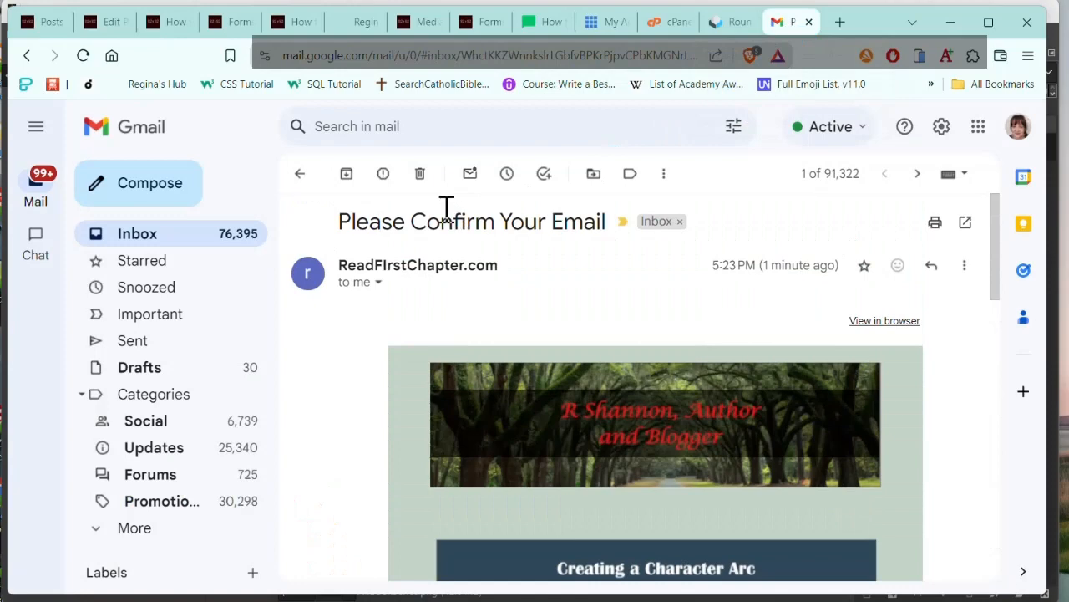
pyautogui.scroll(-3, 660, 255)
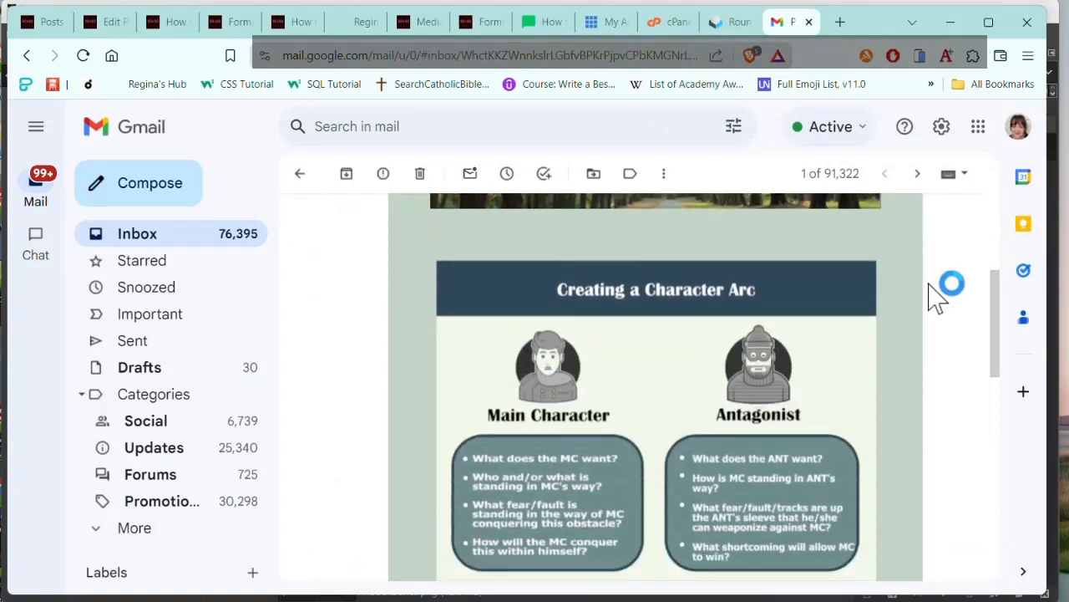
pyautogui.scroll(-3, 936, 296)
pyautogui.scroll(-1, 861, 367)
pyautogui.scroll(-5, 861, 367)
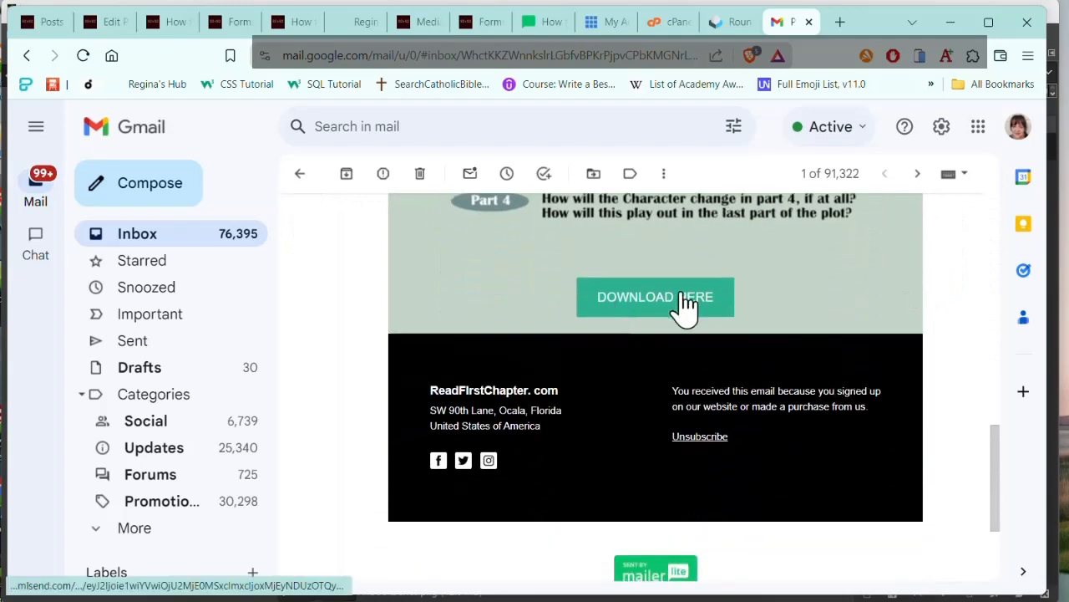
pyautogui.click(683, 299)
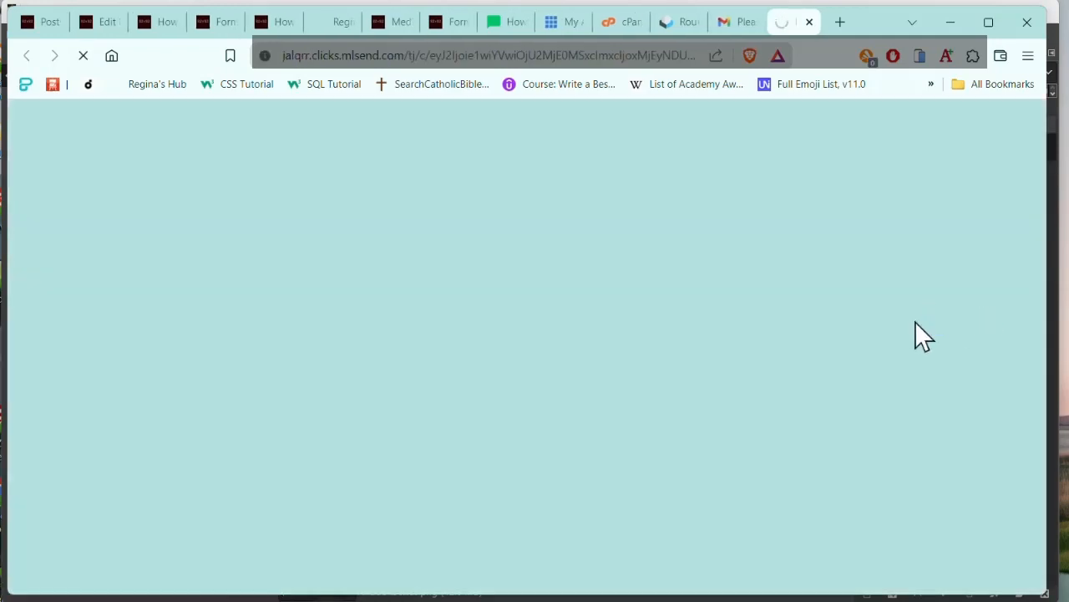
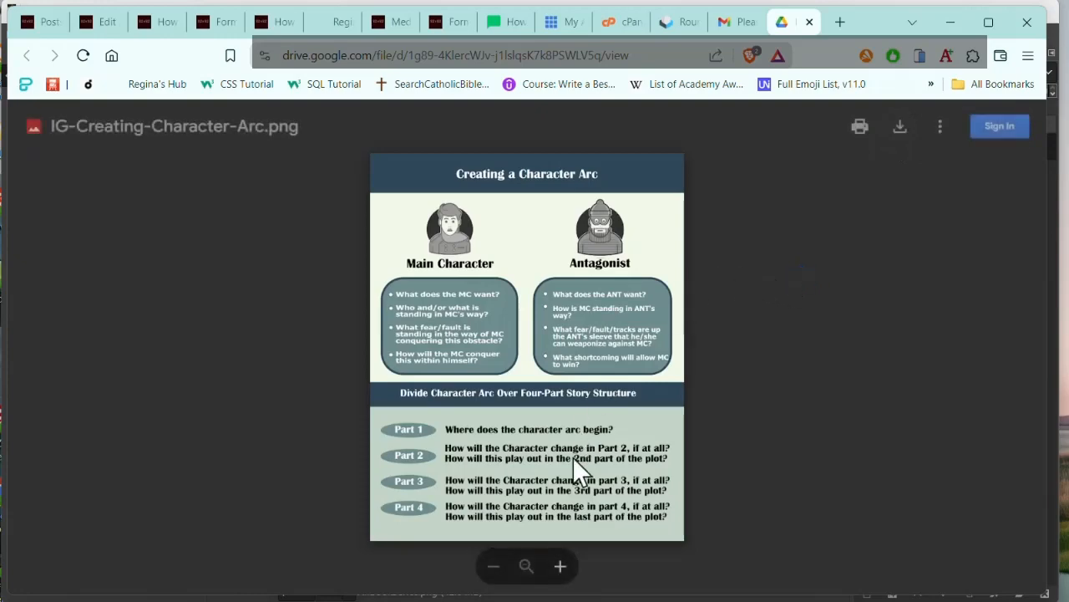
# Step: Switch to the Notepad notes and remove the leading space from the Optional/Picture URL line
pyautogui.click(386, 598)
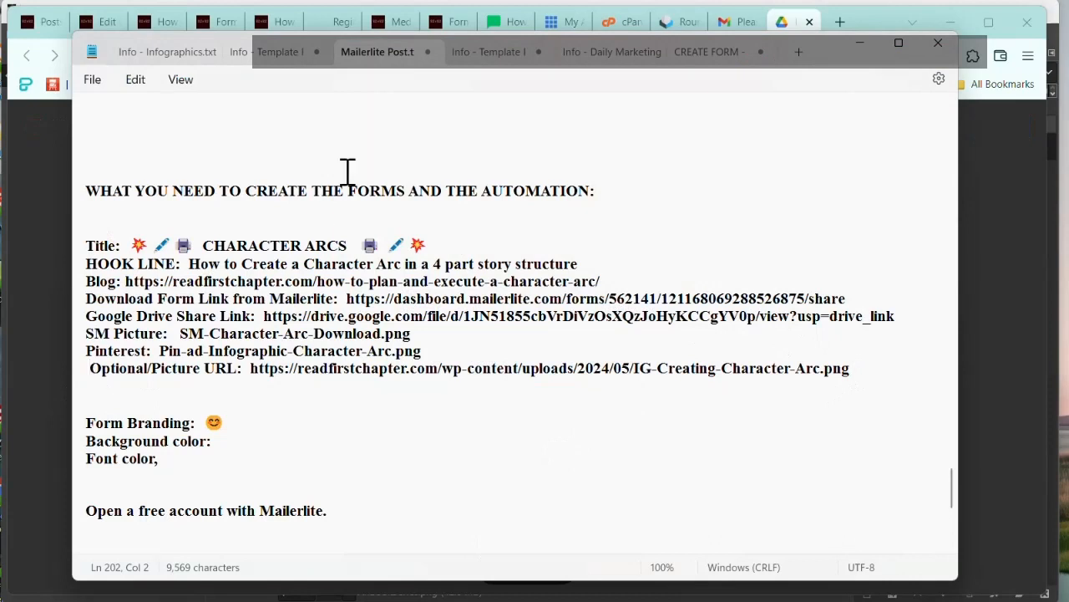
pyautogui.press('BackSpace')
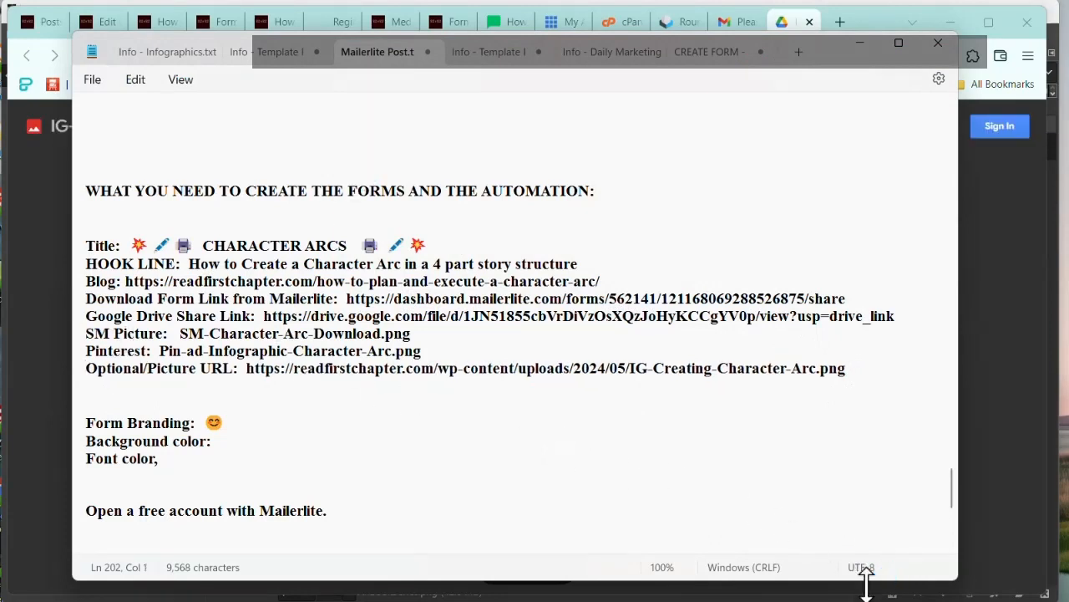
# Step: Switch to GIMP, view the Pinterest template and the SM-Character-Arc-Download graphic, and minimize the program
pyautogui.click(528, 598)
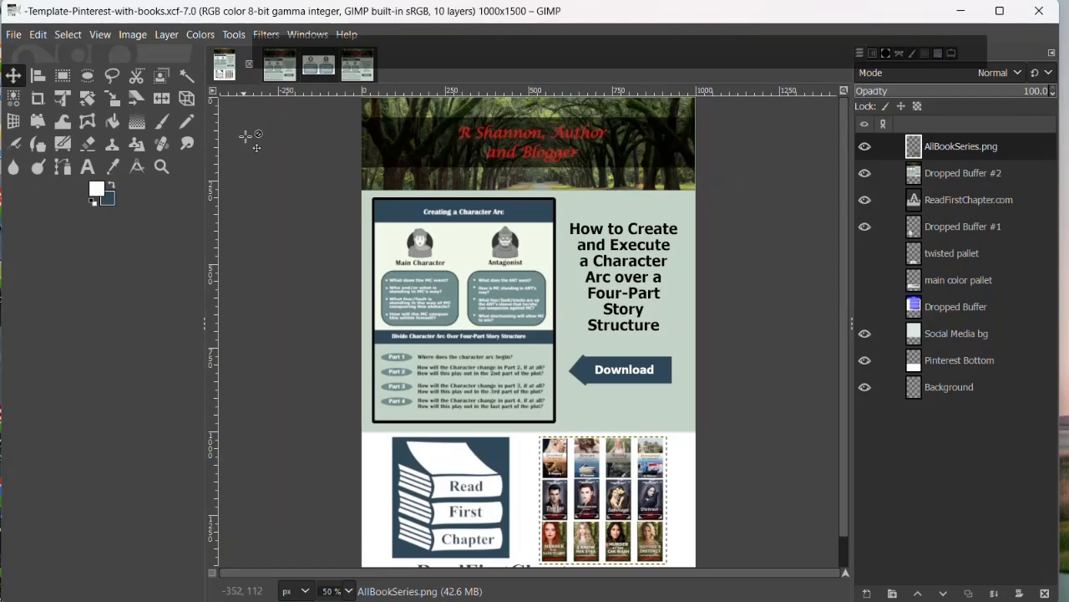
pyautogui.click(358, 65)
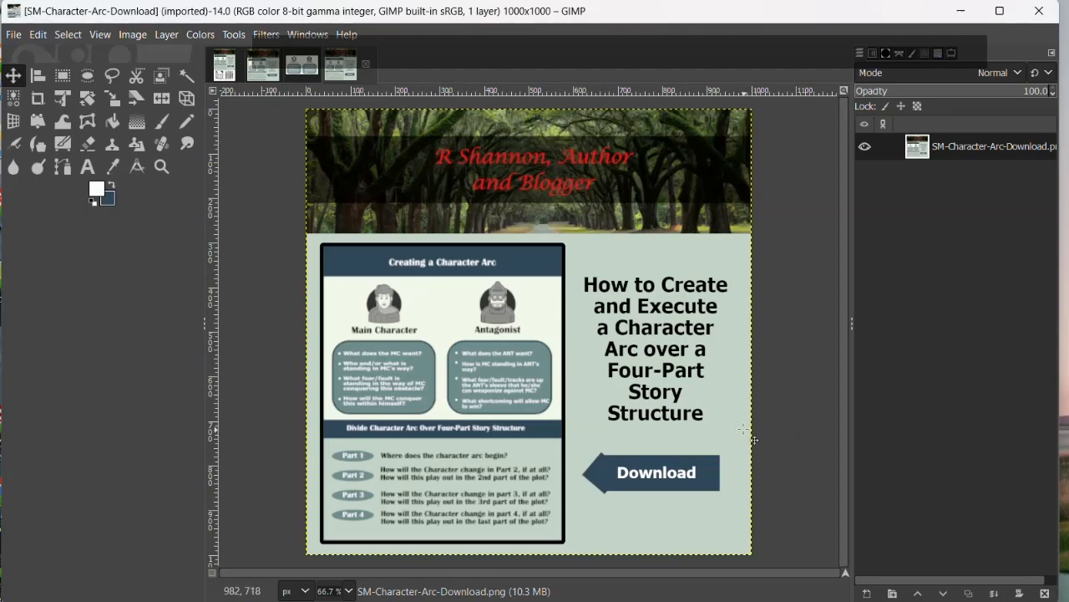
pyautogui.click(960, 13)
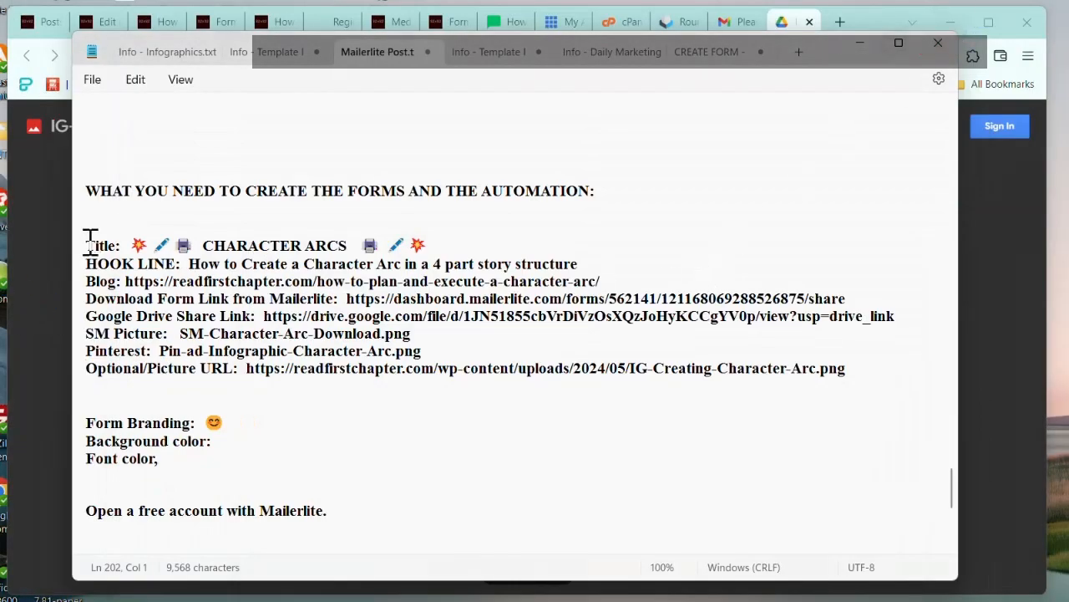
# Step: Copy the Character Arcs details from Title through Optional/Picture URL, switch to the Excel SM Calendar, and enlarge its window to fill the screen
pyautogui.moveTo(87, 245); pyautogui.dragTo(853, 383)
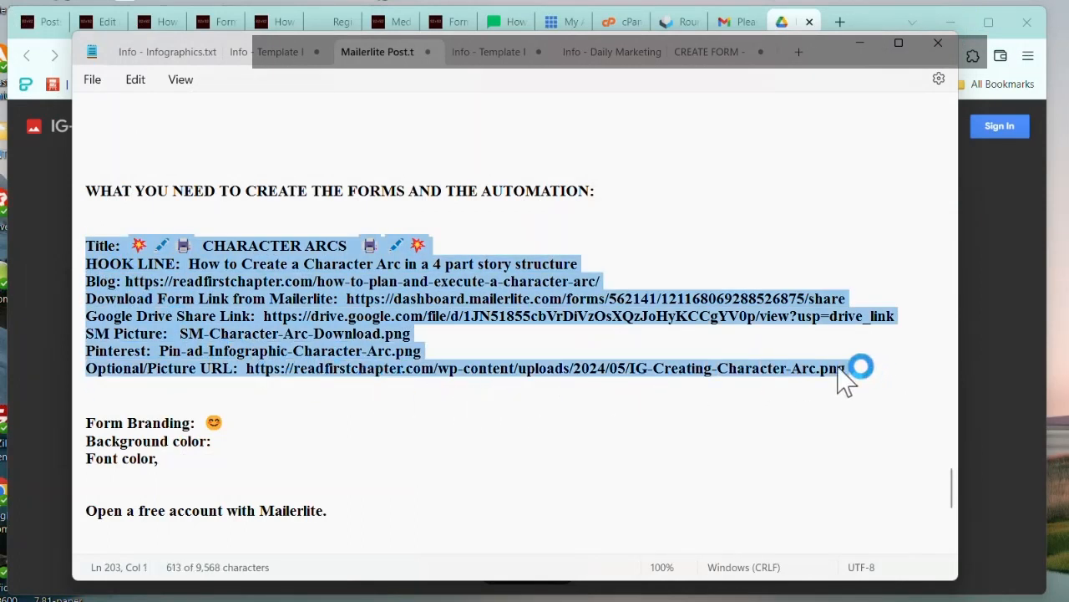
pyautogui.click(681, 599)
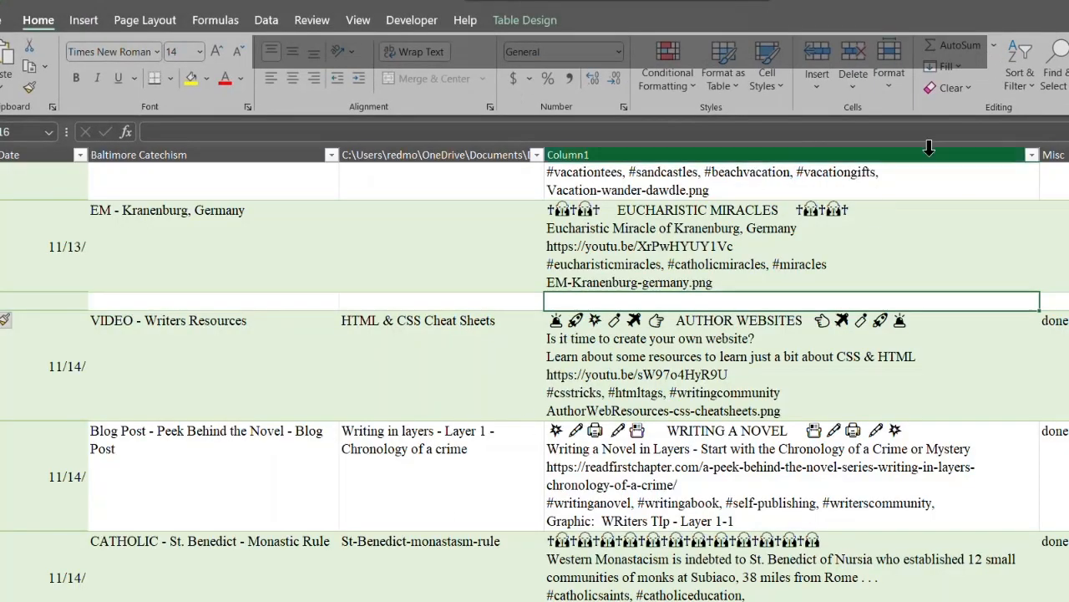
pyautogui.click(1068, 2)
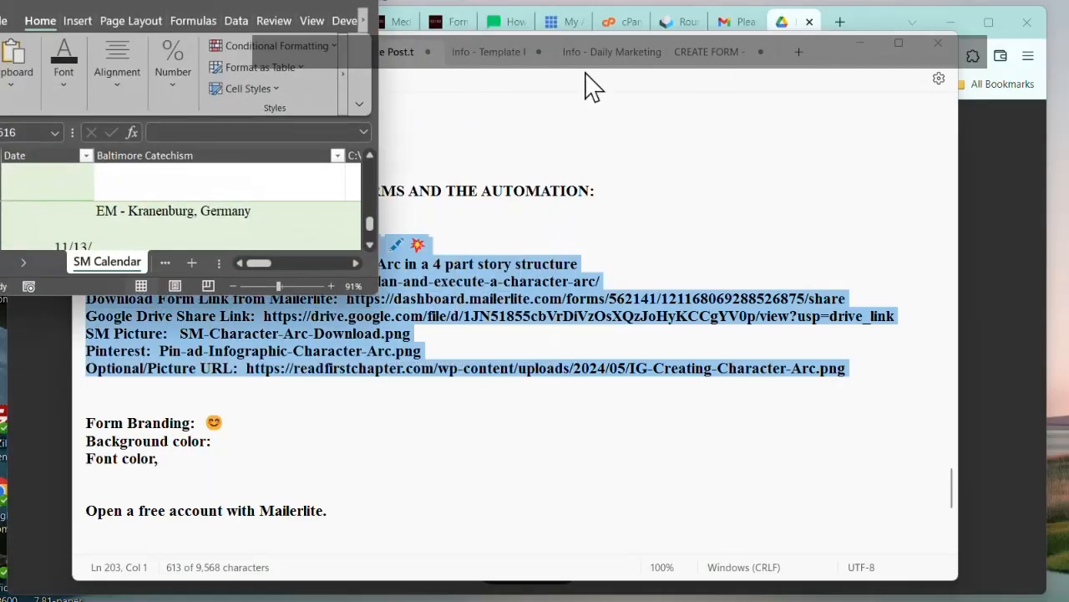
pyautogui.moveTo(380, 114); pyautogui.dragTo(1061, 172)
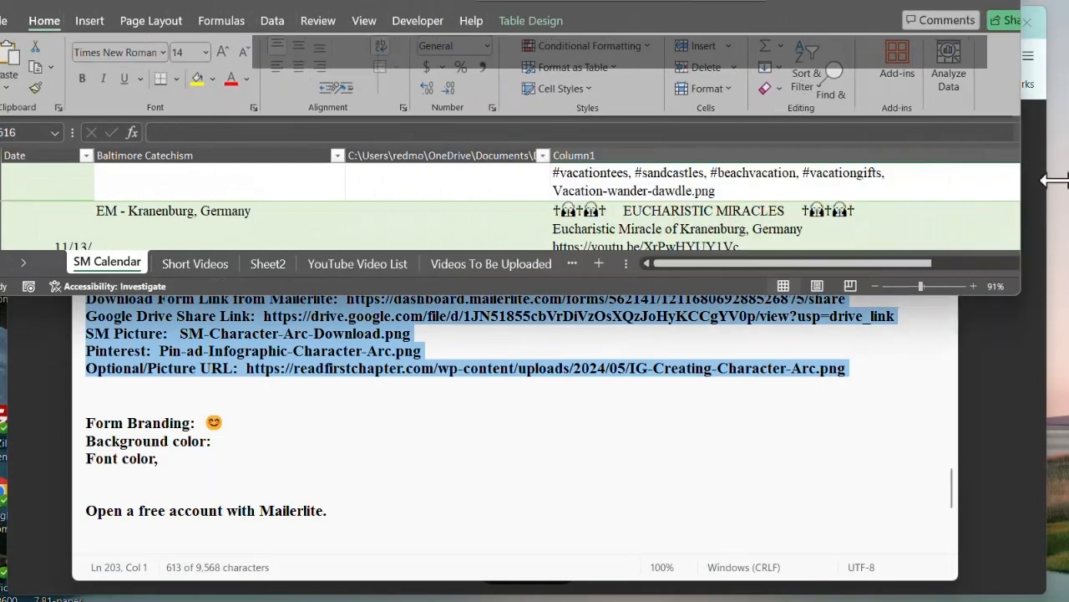
pyautogui.moveTo(798, 5)
pyautogui.mouseDown()
pyautogui.moveTo(802, 18)
pyautogui.moveTo(795, 3)
pyautogui.mouseUp()
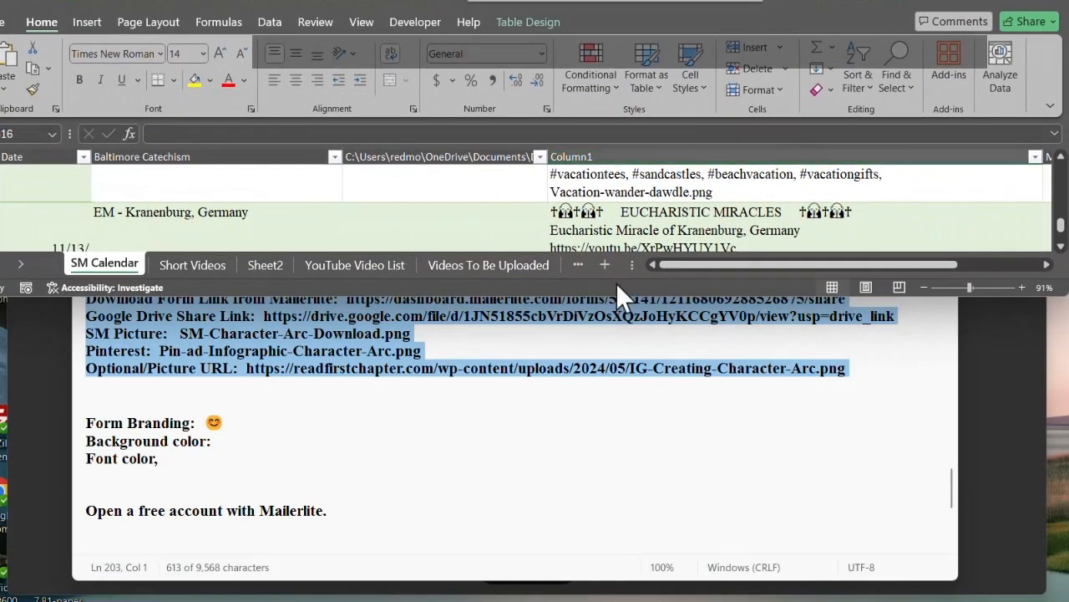
pyautogui.moveTo(605, 292); pyautogui.dragTo(639, 600)
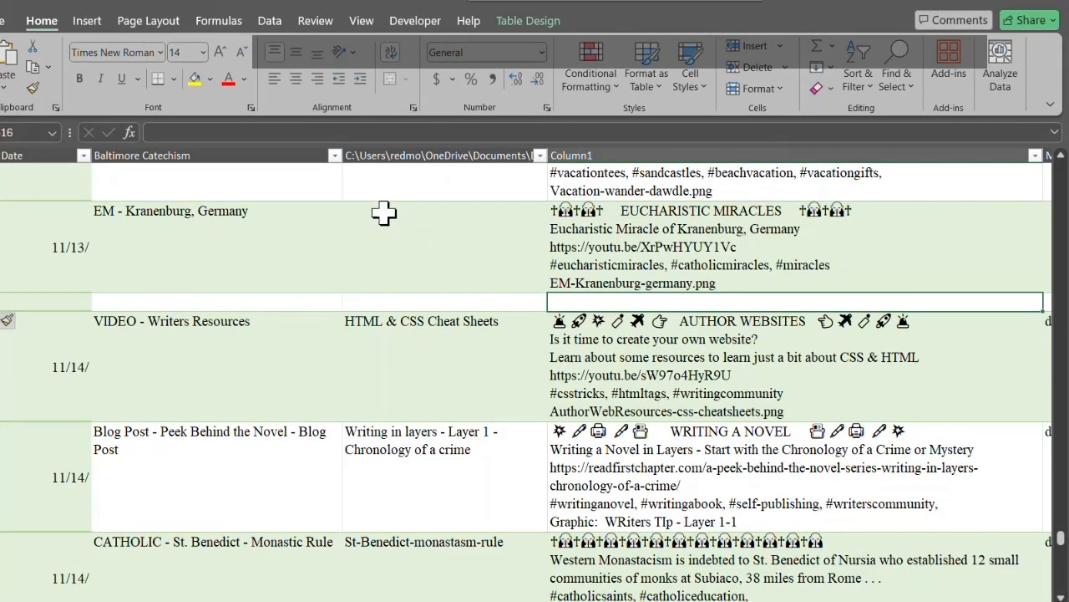
# Step: Find the 05/13 entries and paste the copied Character Arcs details into Column1 of the blank 05/14 row below them
pyautogui.click(402, 241)
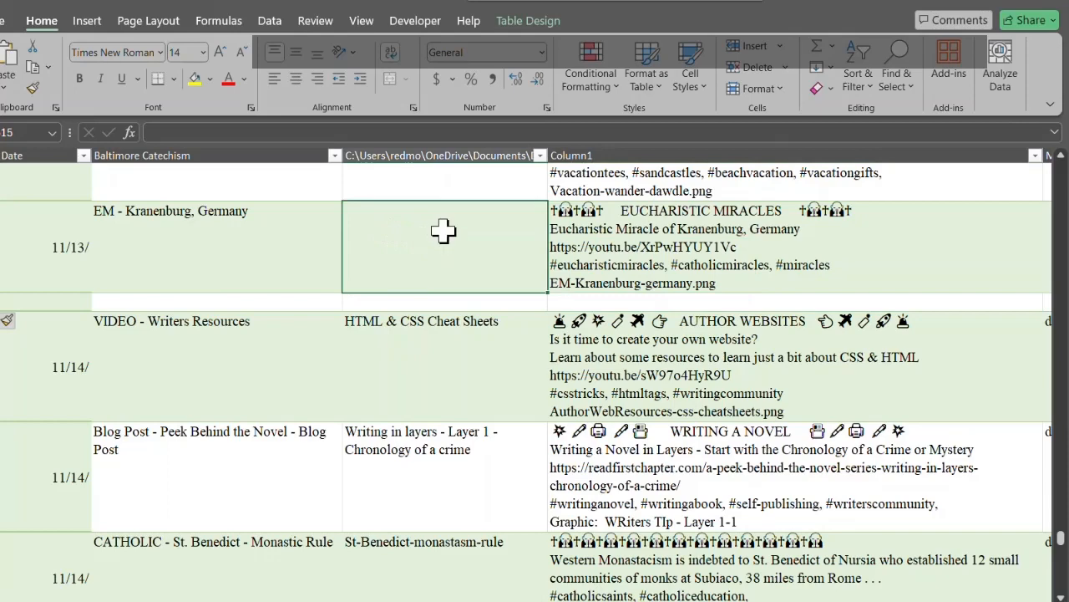
pyautogui.hotkey('ctrl', 'f')
pyautogui.write('05/13')
pyautogui.press('Return')
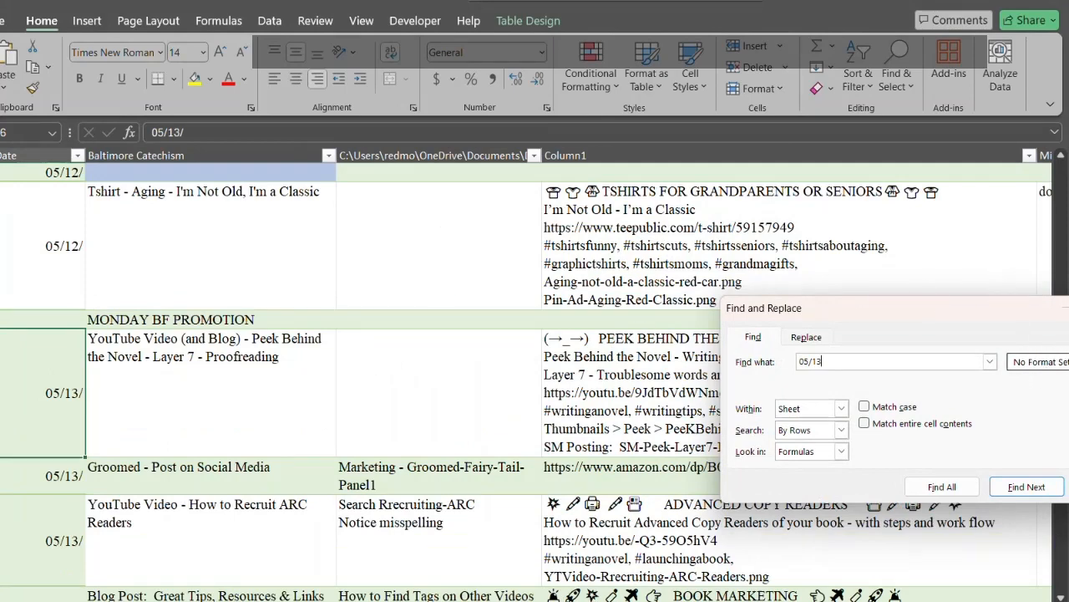
pyautogui.press('Escape')
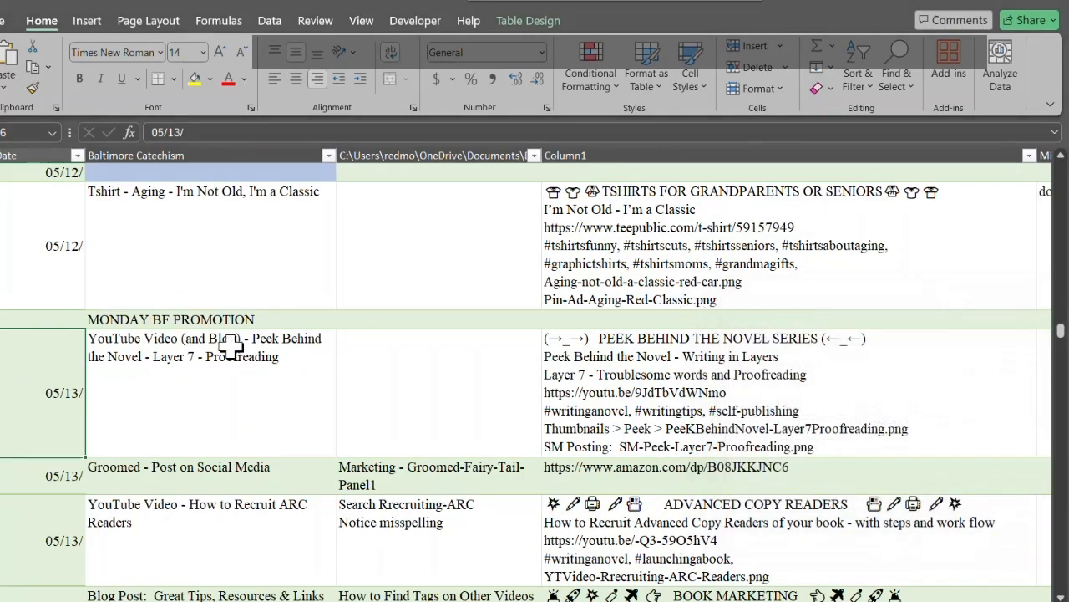
pyautogui.scroll(-3, 227, 390)
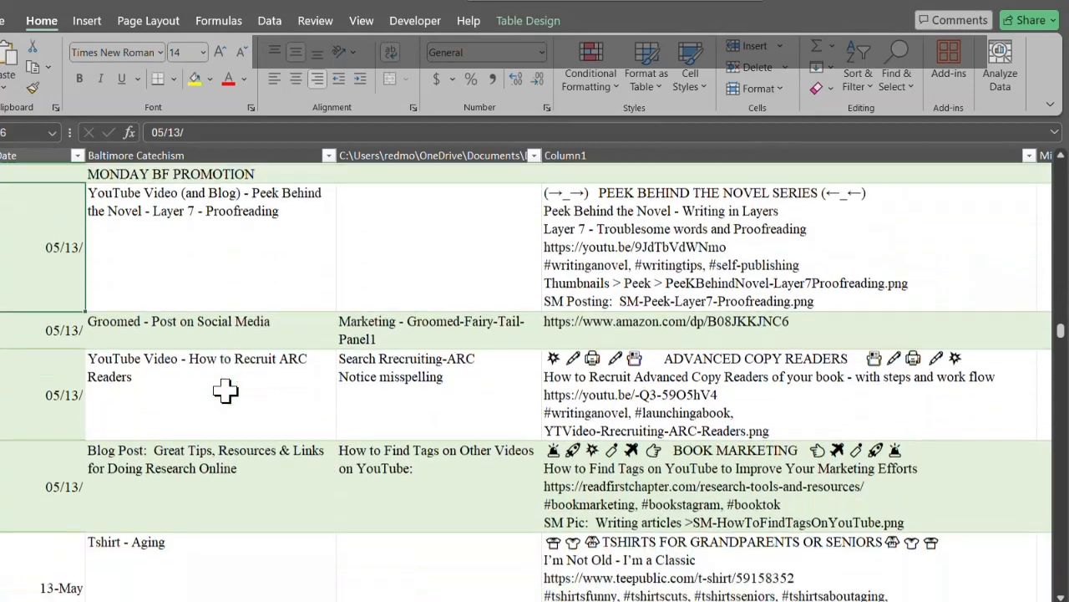
pyautogui.scroll(-1, 226, 390)
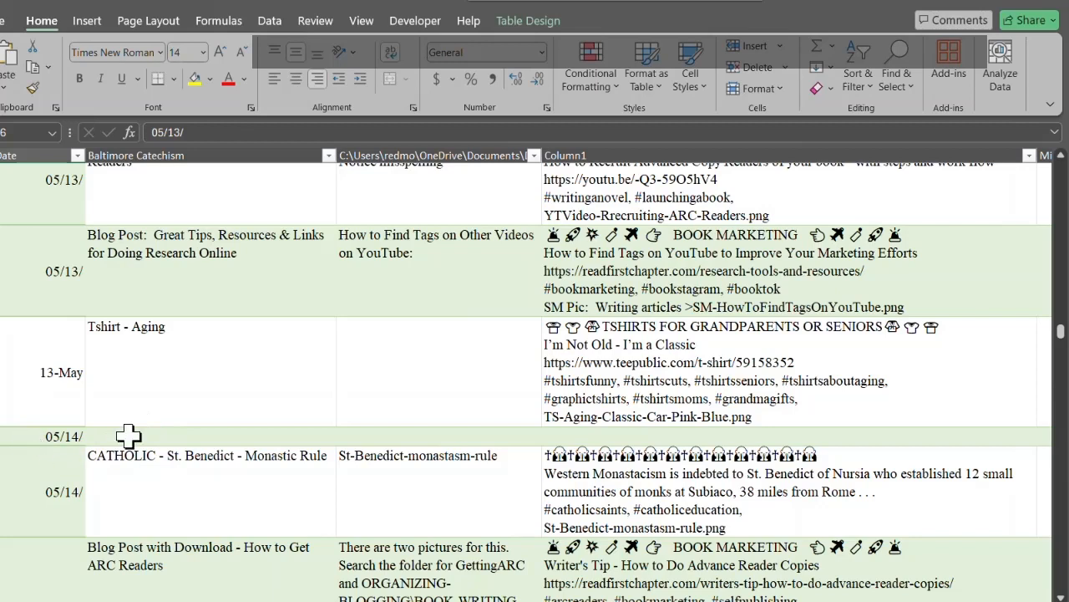
pyautogui.doubleClick(569, 436)
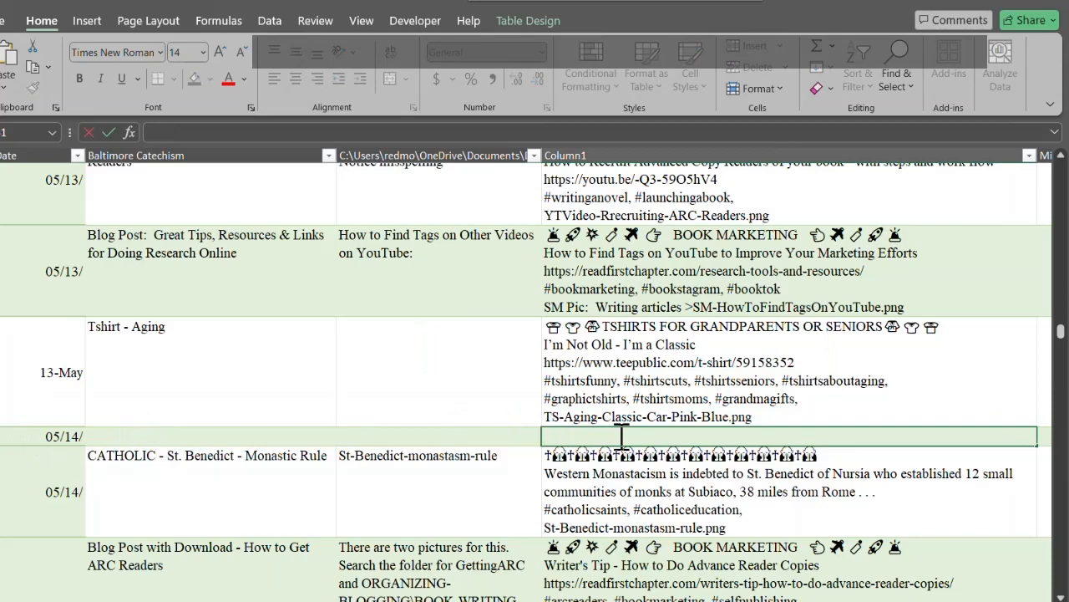
pyautogui.hotkey('ctrl', 'v')
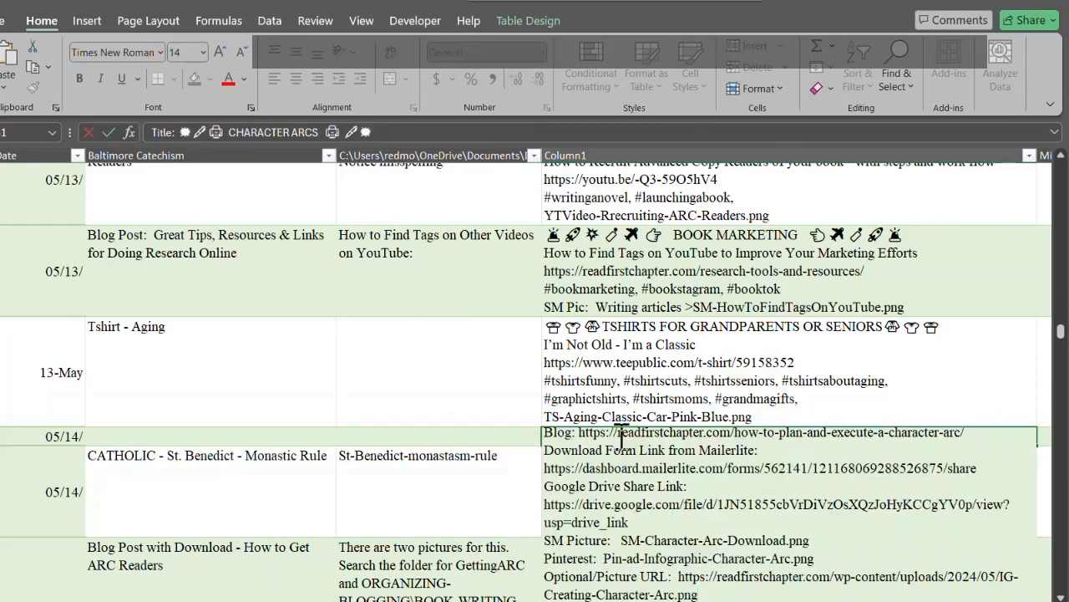
pyautogui.press('Return')
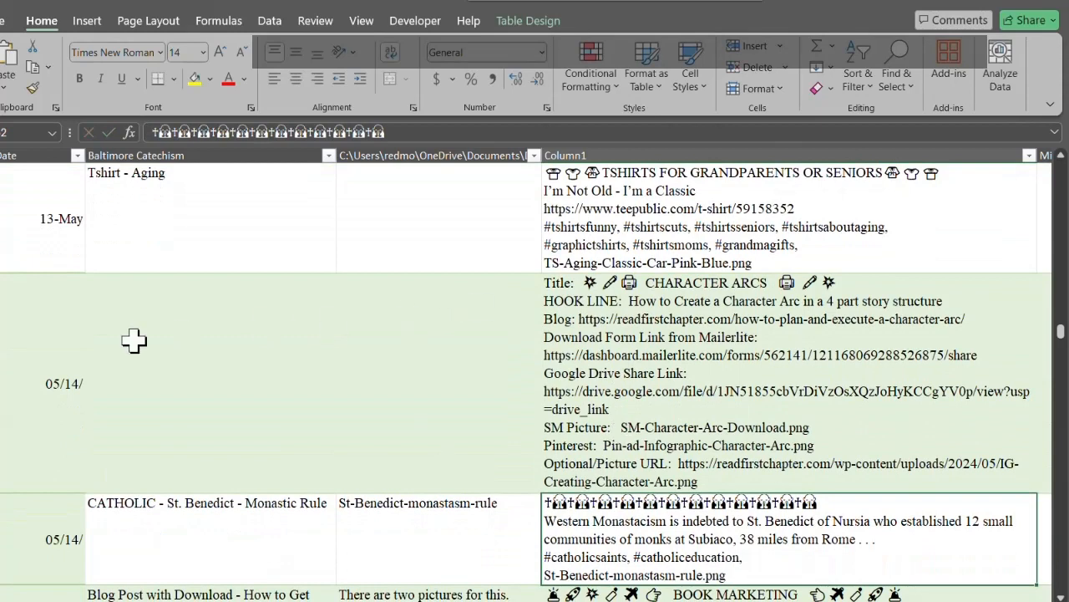
# Step: Describe the new 05/14 entry as "Download Character Arc Infographic" in the Baltimore Catechism column
pyautogui.click(149, 373)
pyautogui.write('Download')
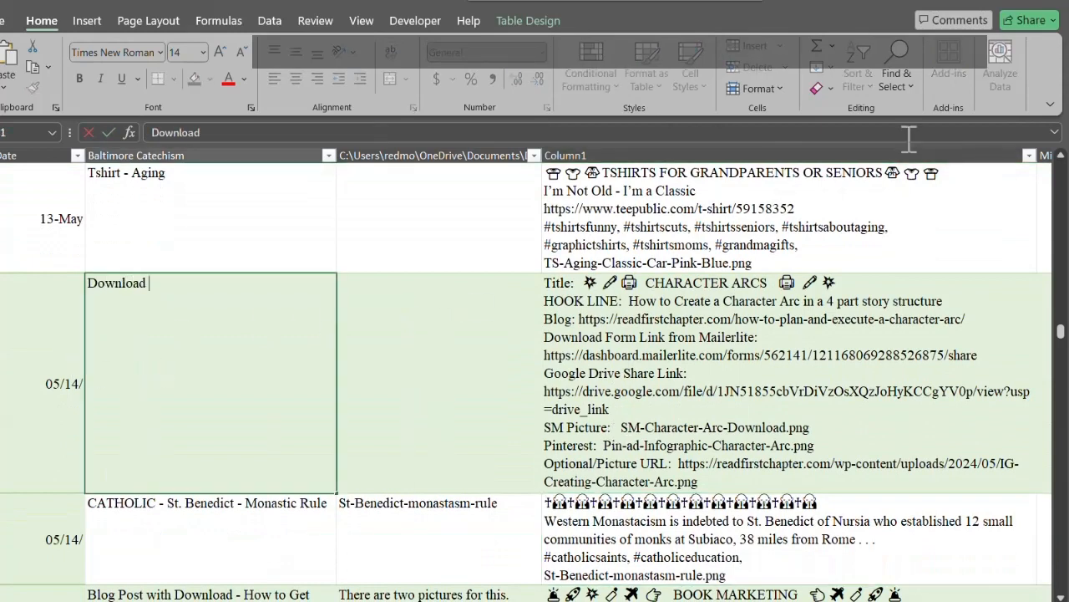
pyautogui.write(' Character Arc')
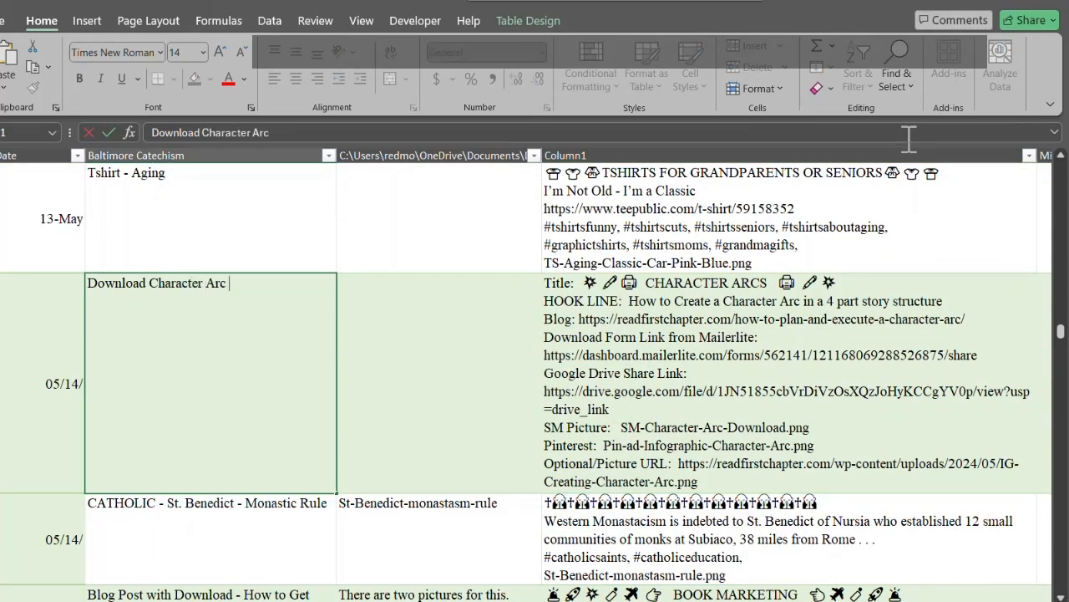
pyautogui.write(' Infographi')
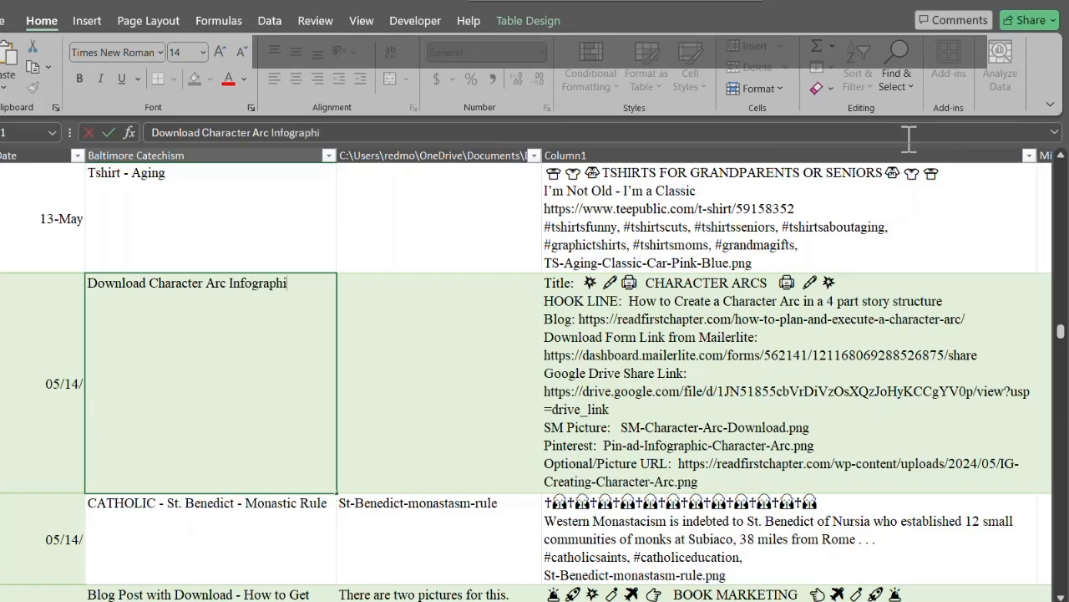
pyautogui.write('c.  =')
pyautogui.click(43, 406)
# Step: Review the other 05/14 posts and the 05/15 Download Template entry in the calendar
pyautogui.scroll(-1, 39, 402)
pyautogui.scroll(-1, 38, 401)
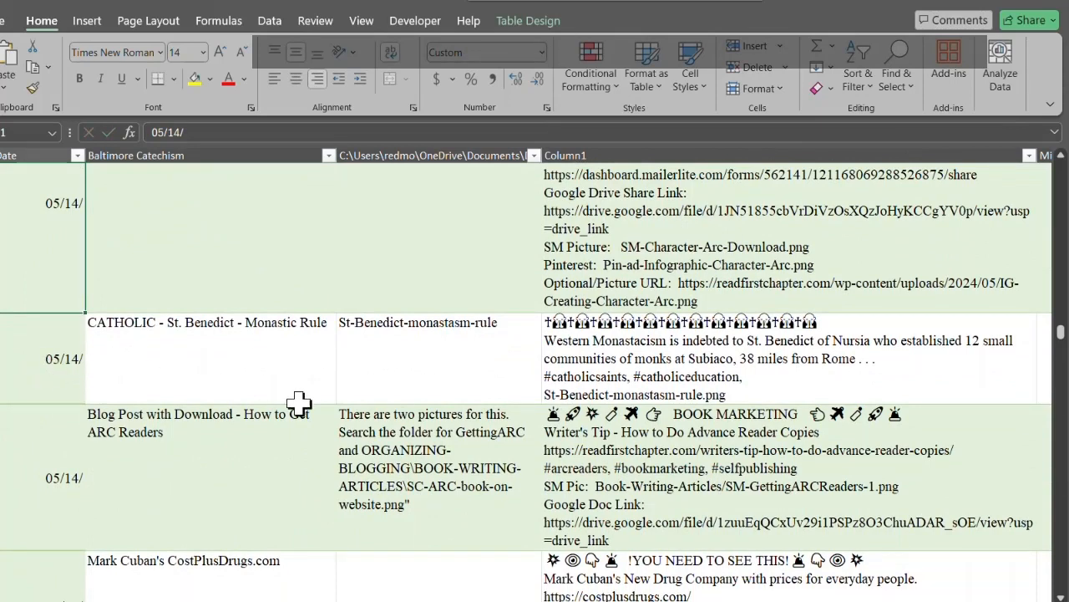
pyautogui.scroll(-2, 276, 409)
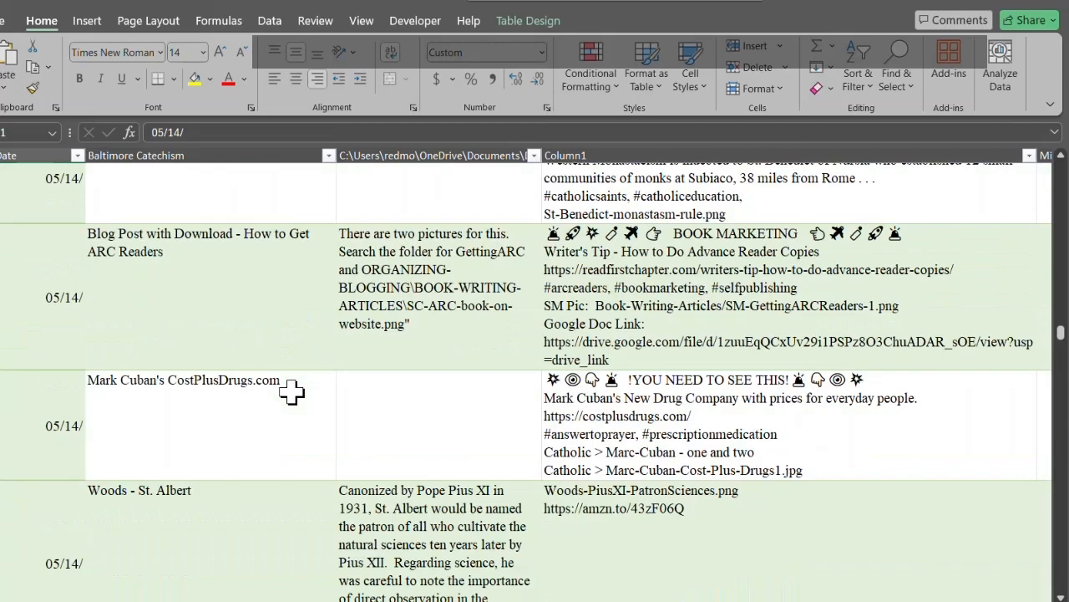
pyautogui.scroll(-1, 233, 426)
pyautogui.scroll(-1, 216, 437)
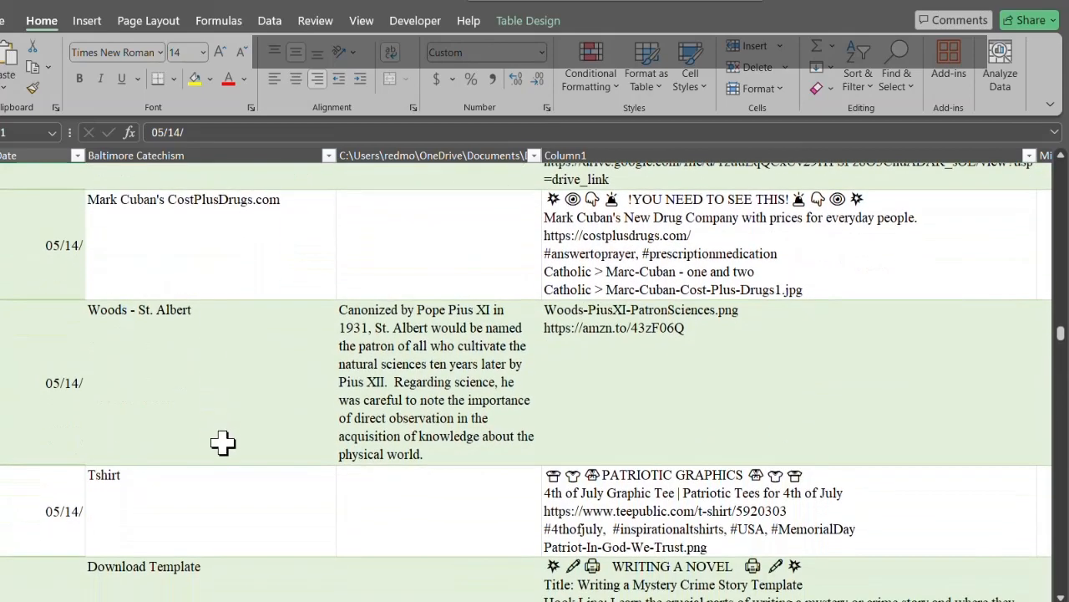
pyautogui.scroll(-1, 219, 433)
pyautogui.scroll(-1, 222, 433)
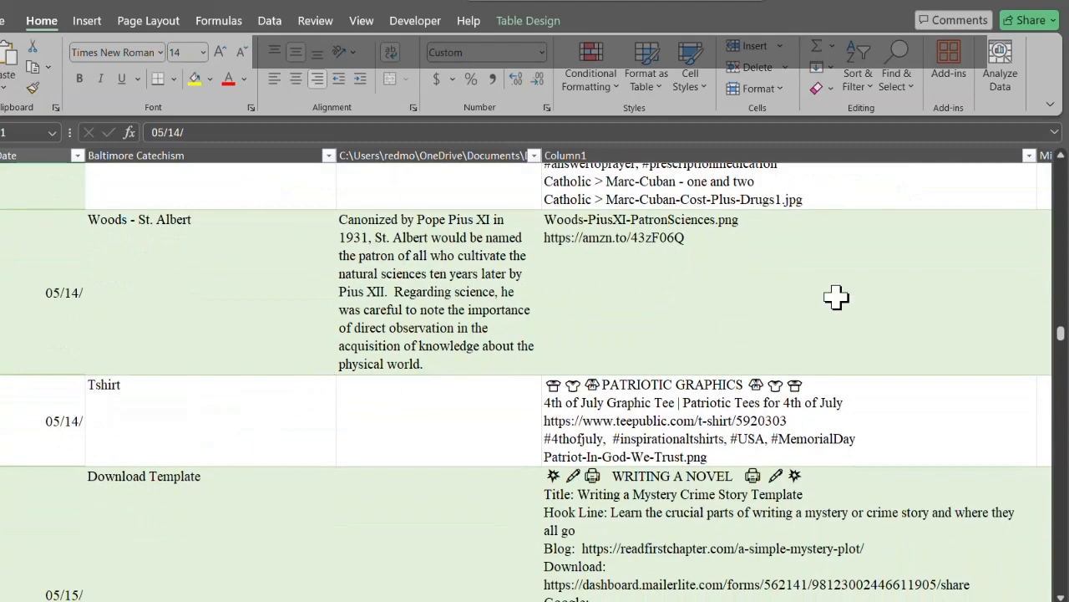
pyautogui.scroll(5, 834, 297)
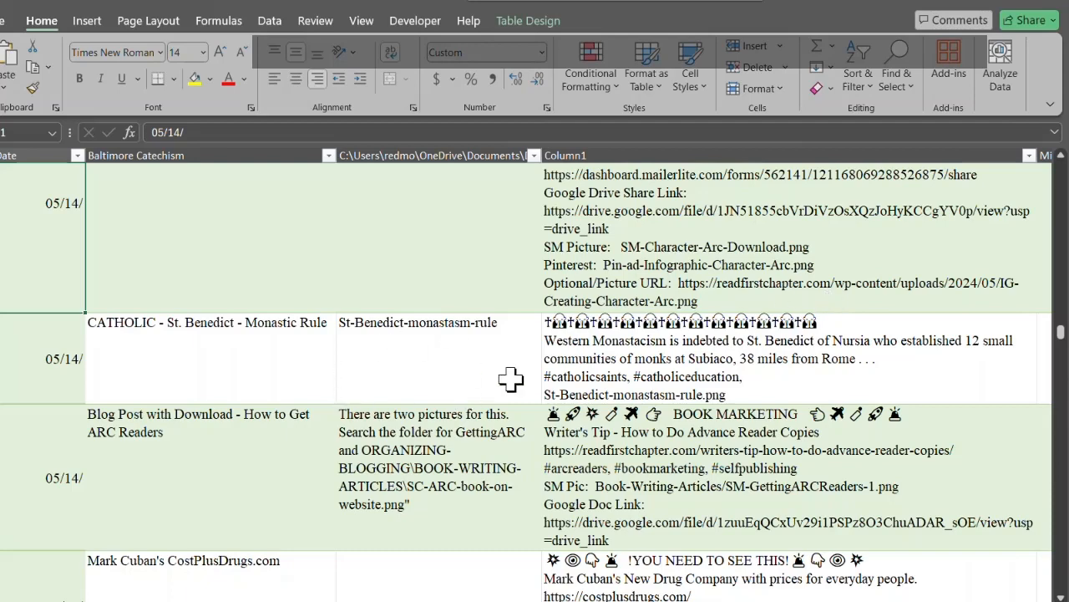
# Step: Find 11/14/ in the calendar and date the blank row above the VIDEO - Writers Resources entry 11/14/
pyautogui.hotkey('ctrl', 'f')
pyautogui.write('11/14/')
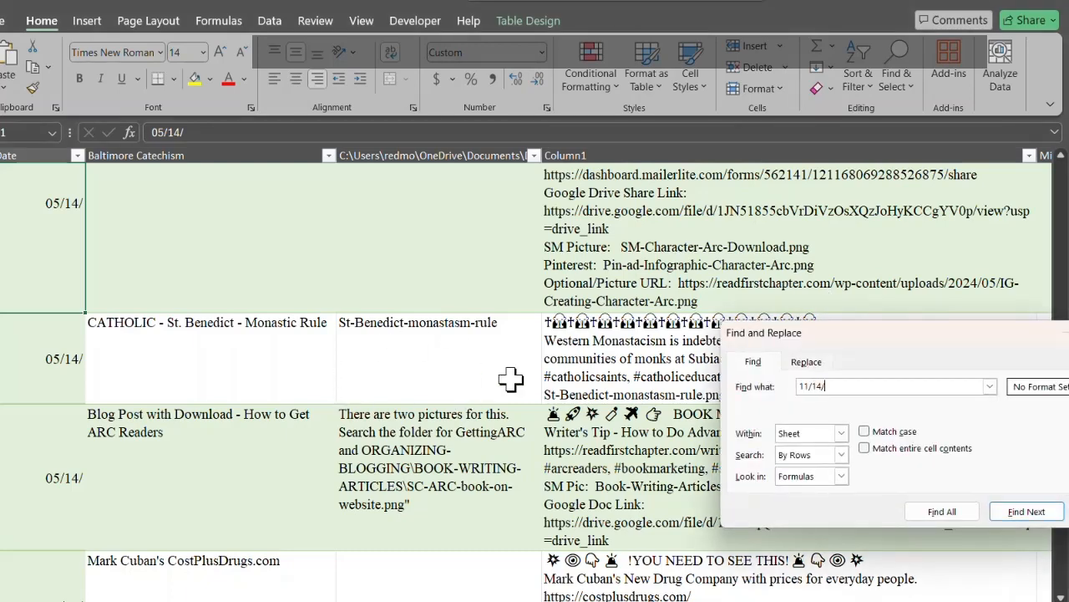
pyautogui.press('Return')
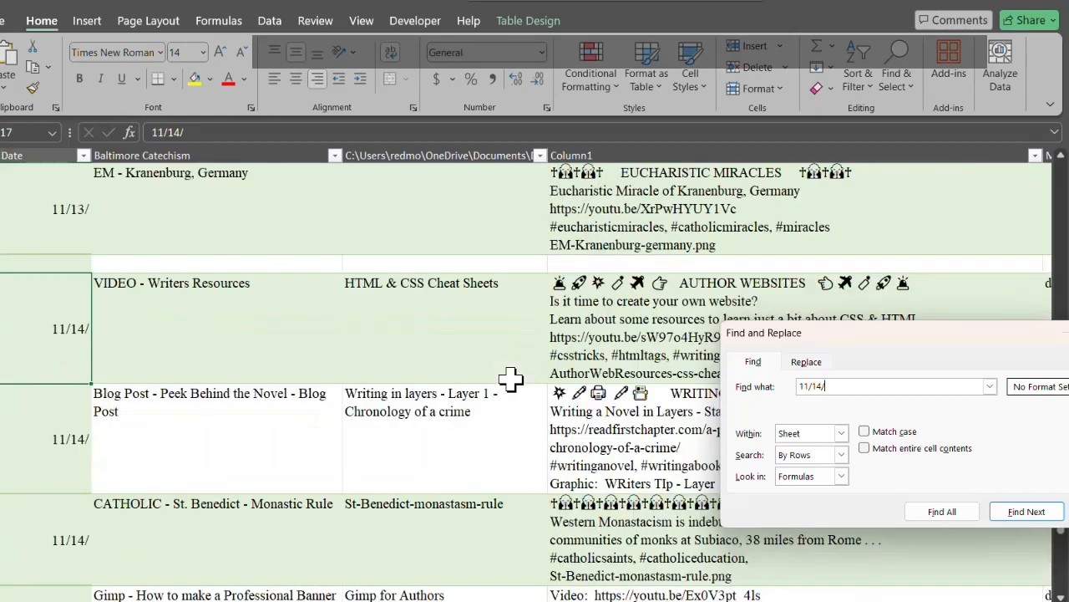
pyautogui.press('Escape')
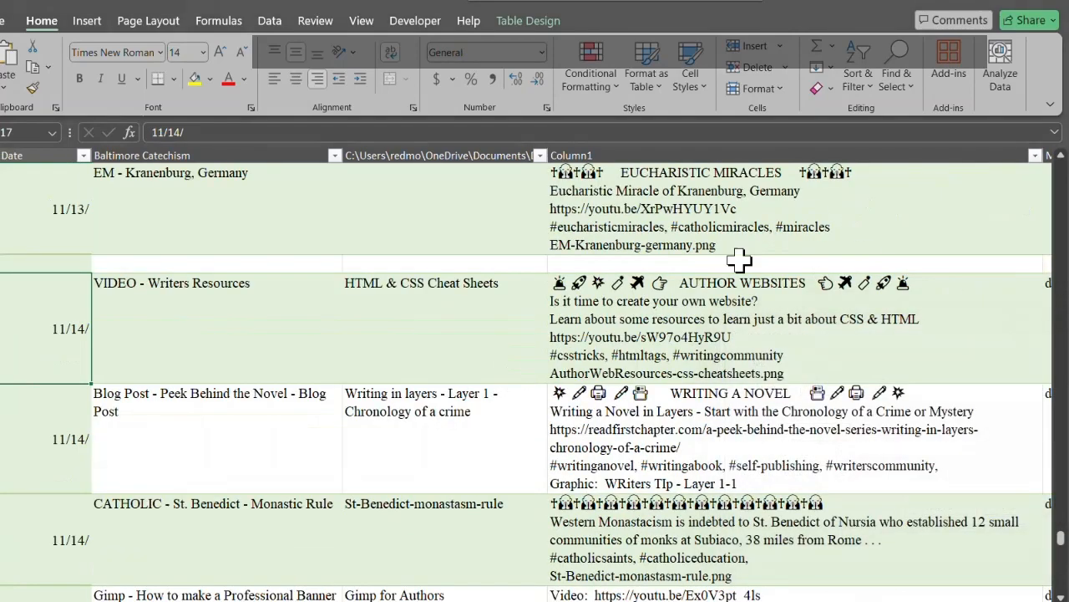
pyautogui.scroll(-2, 184, 347)
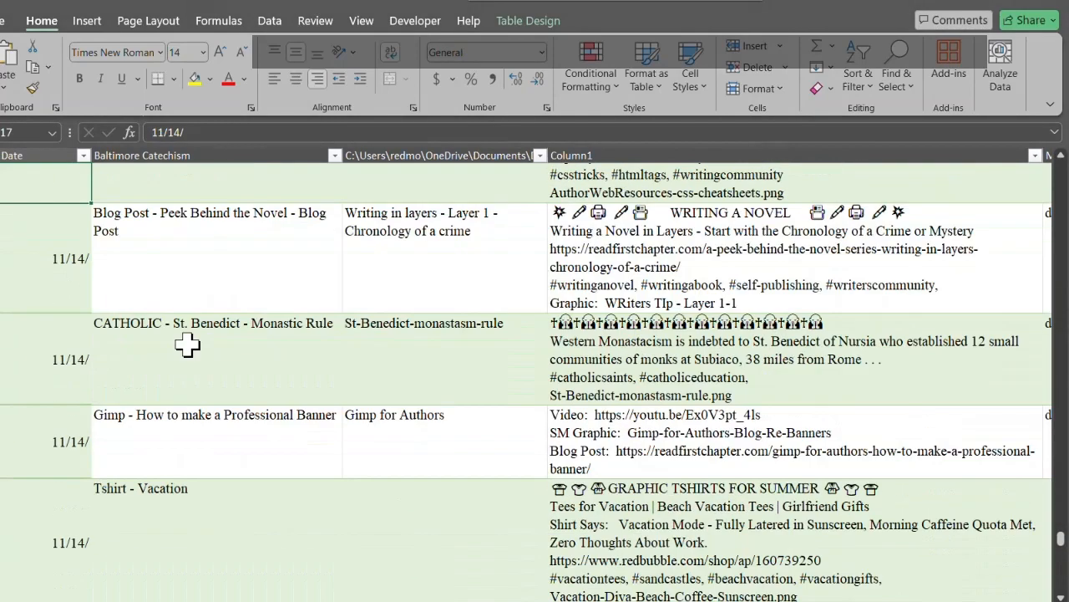
pyautogui.scroll(2, 177, 346)
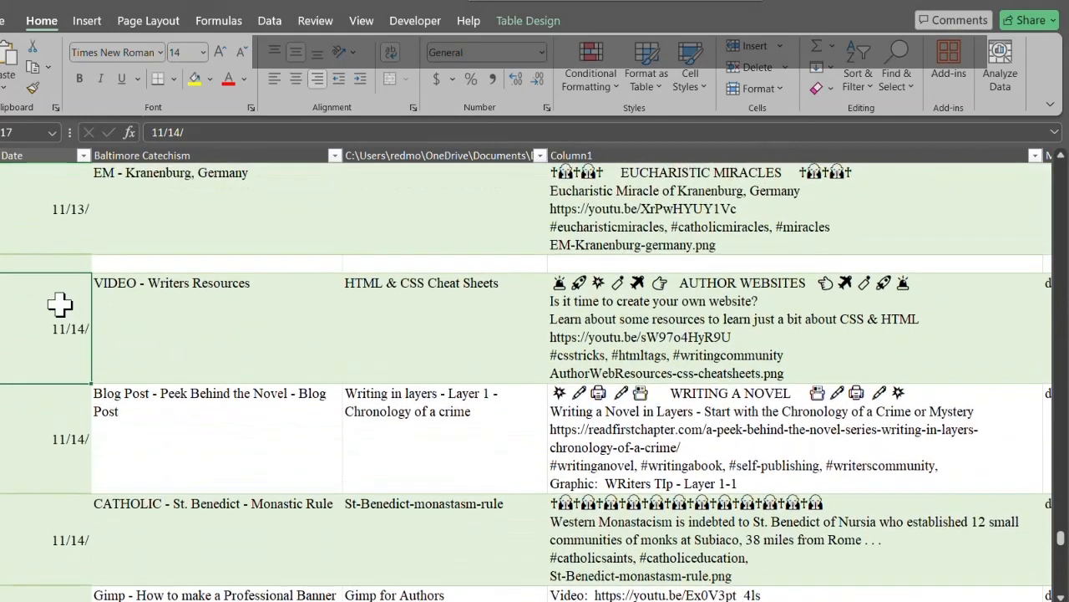
pyautogui.click(73, 262)
pyautogui.write('11/14/')
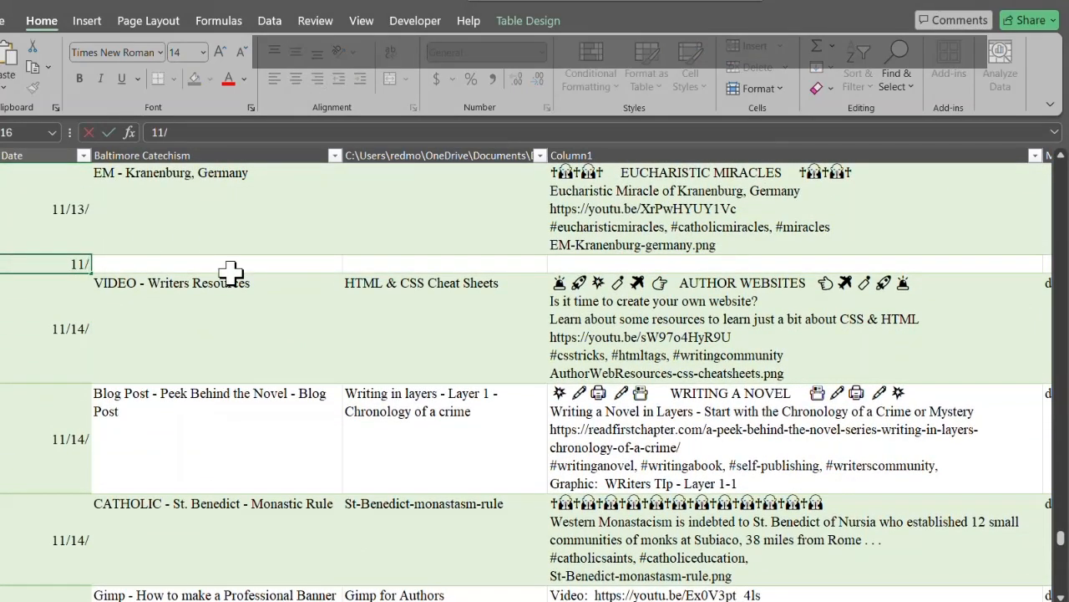
pyautogui.press('Tab')
pyautogui.press('Tab')
pyautogui.press('Tab')
pyautogui.press('Tab')
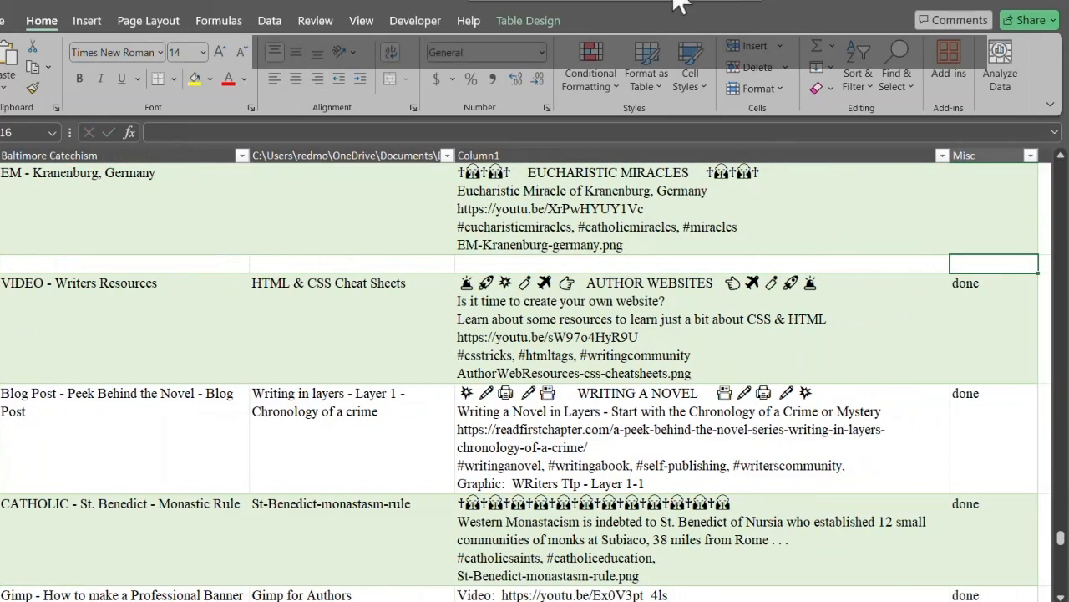
# Step: Paste the copied Character Arcs details into Column1 of the new 11/14/ row
pyautogui.doubleClick(489, 263)
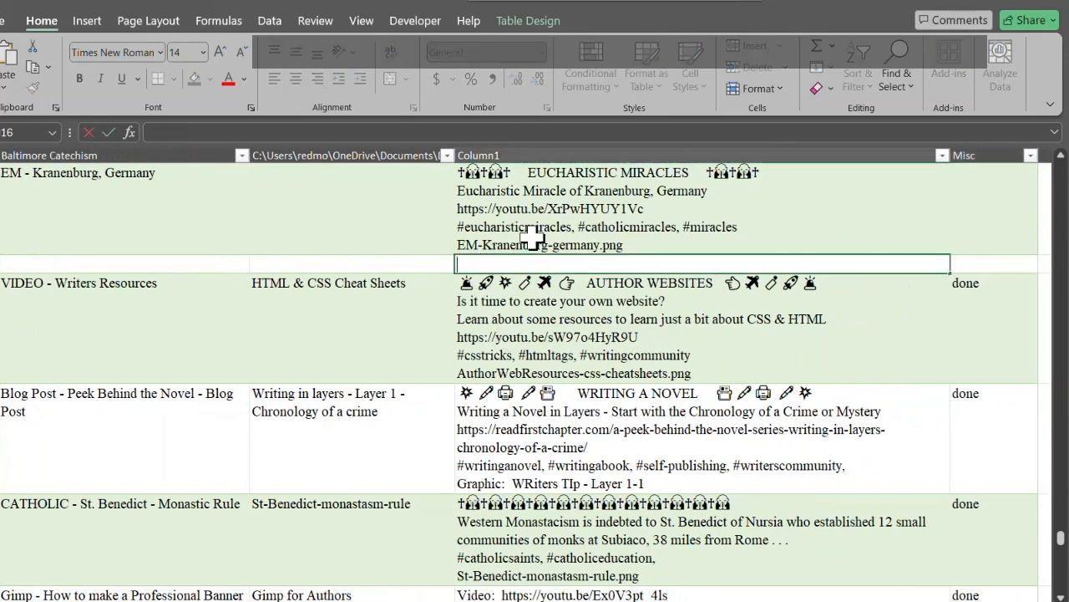
pyautogui.hotkey('ctrl', 'v')
pyautogui.press('Return')
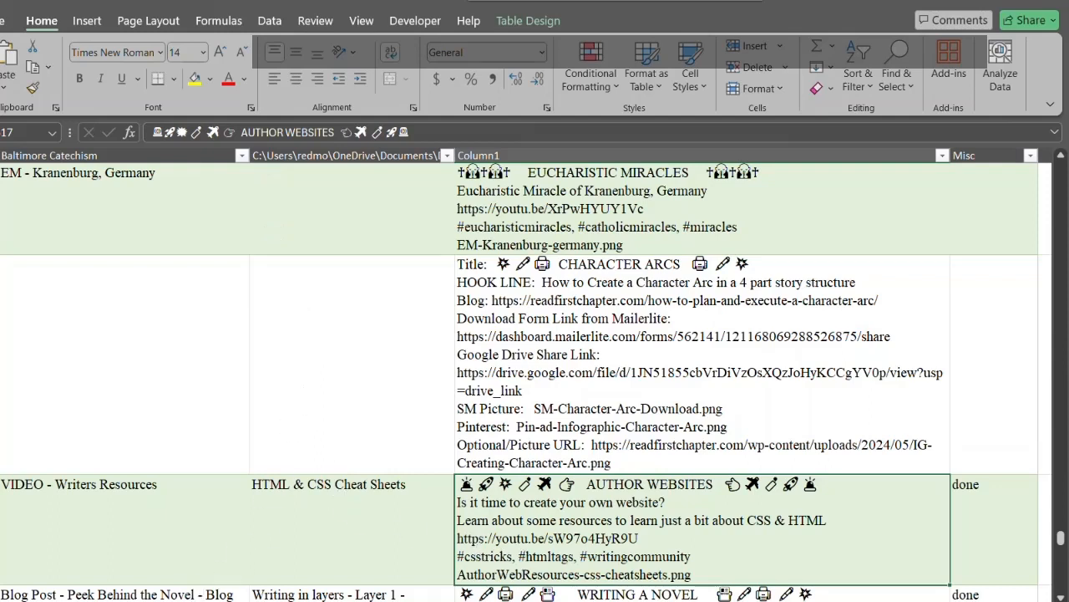
# Step: Describe the new 11/14/ entry as "Download - Character Arc Infographic" in the Baltimore Catechism column
pyautogui.click(195, 352)
pyautogui.hscroll(-2, 194, 352)
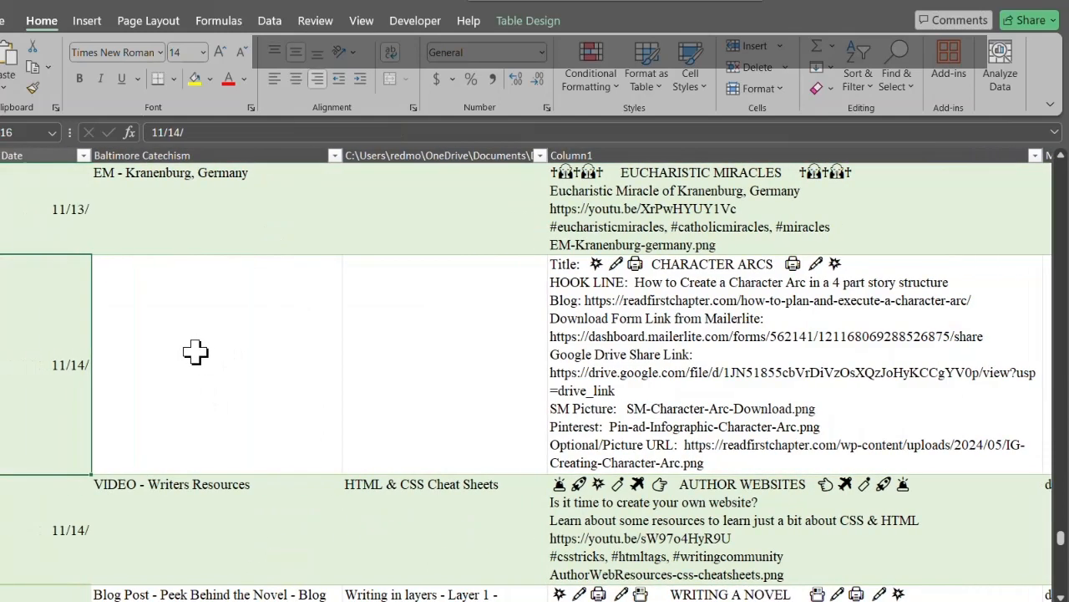
pyautogui.write('Downl')
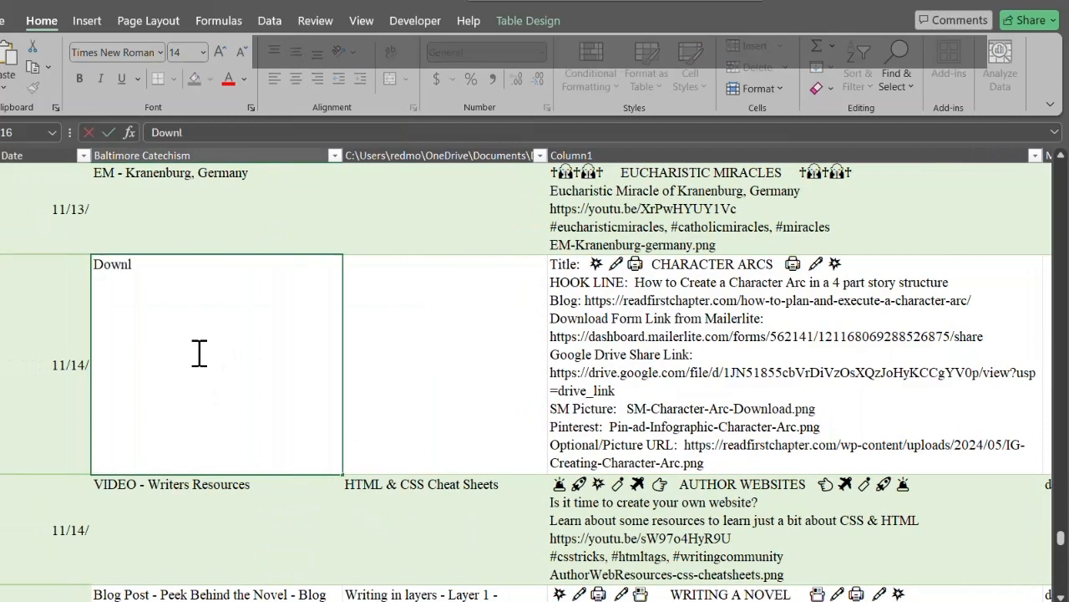
pyautogui.write('oad - Character')
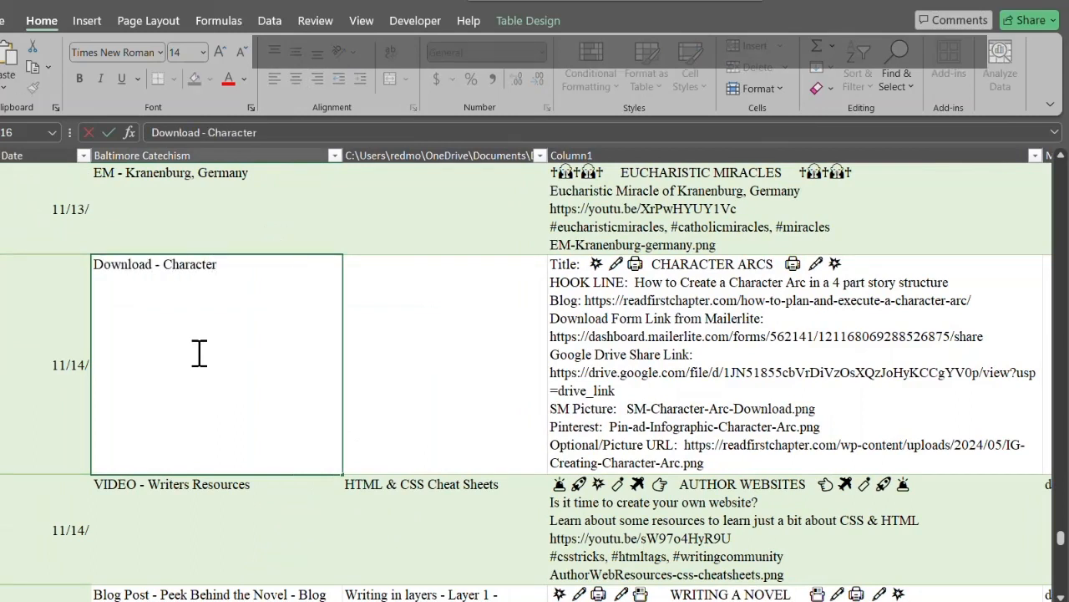
pyautogui.write(' Arc Infographic')
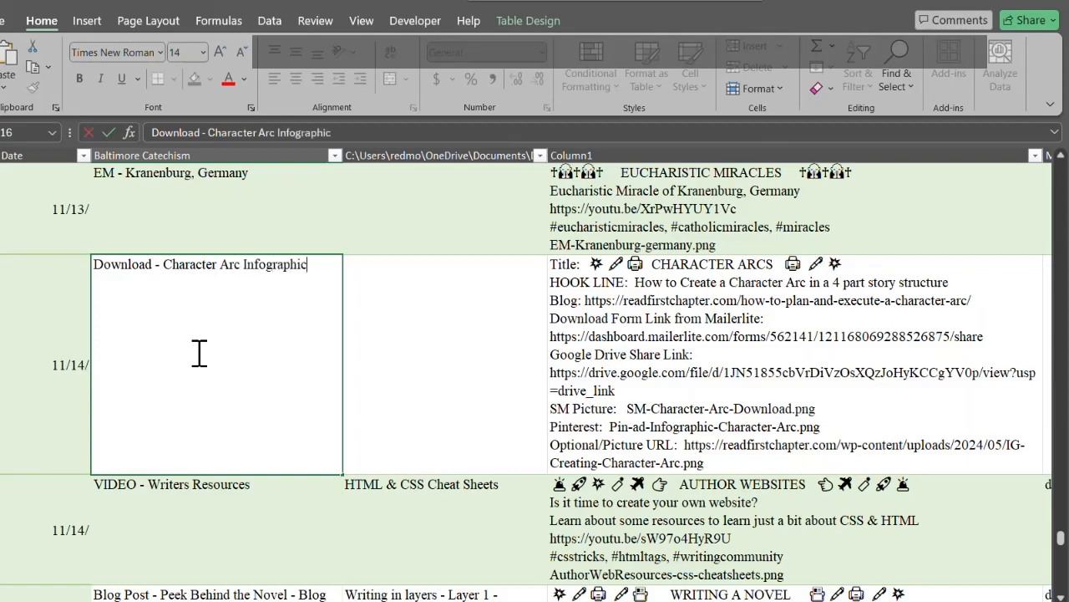
pyautogui.click(456, 345)
# Step: Review the other 11/14/ posts below the new entry, through to the 11/15/ Download Template entry
pyautogui.scroll(-1, 802, 351)
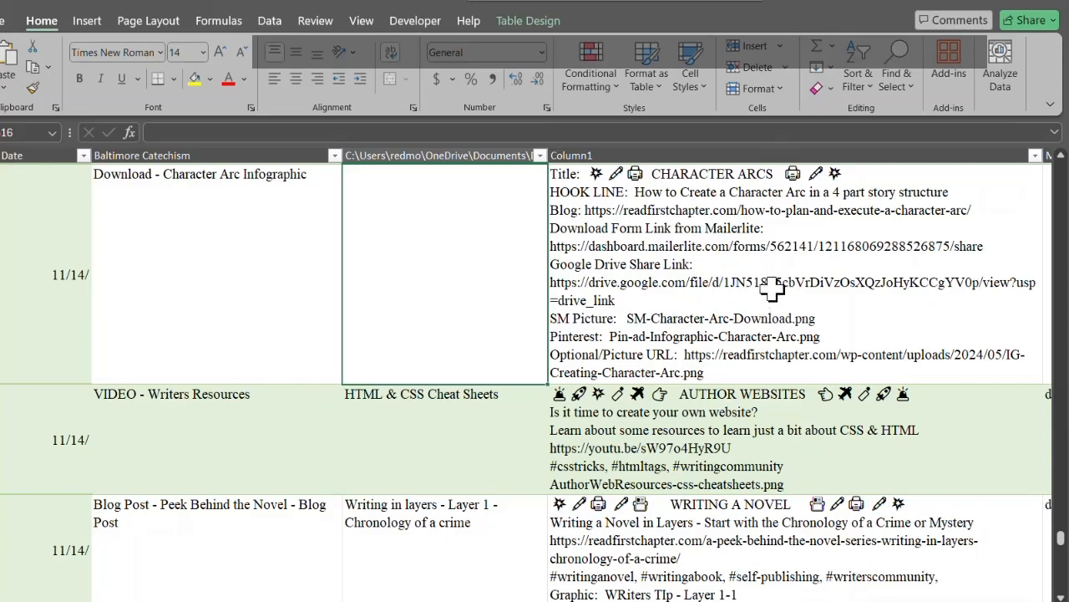
pyautogui.scroll(-5, 435, 410)
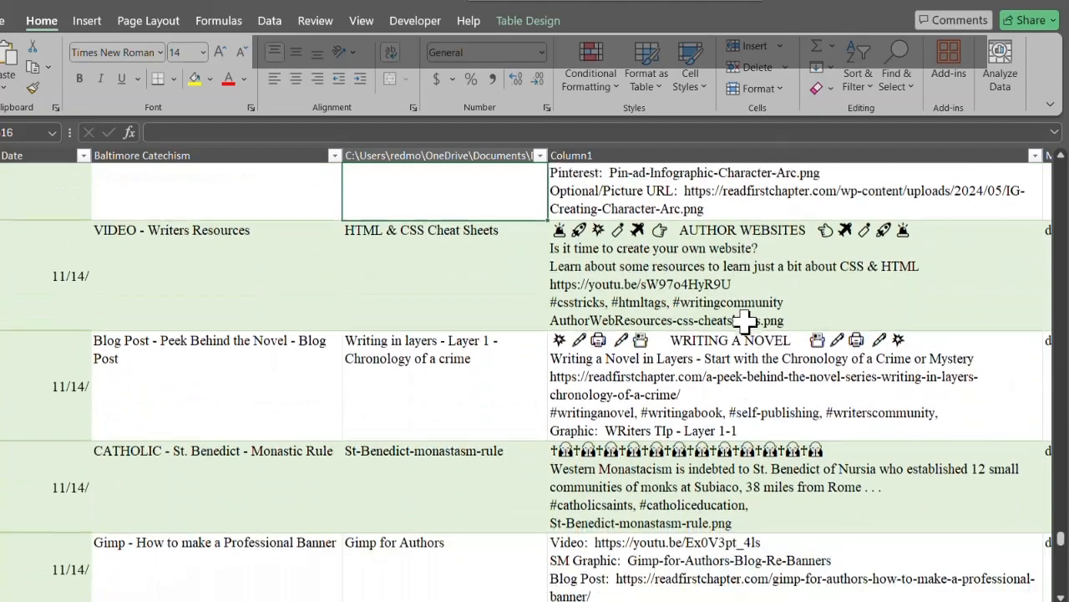
pyautogui.scroll(-3, 744, 320)
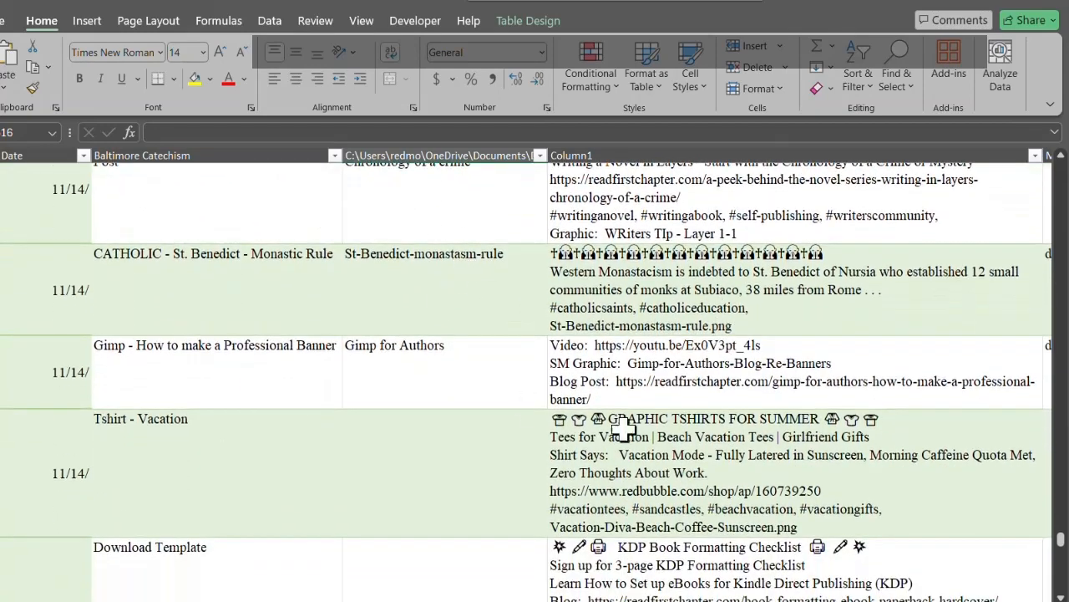
pyautogui.scroll(-1, 670, 429)
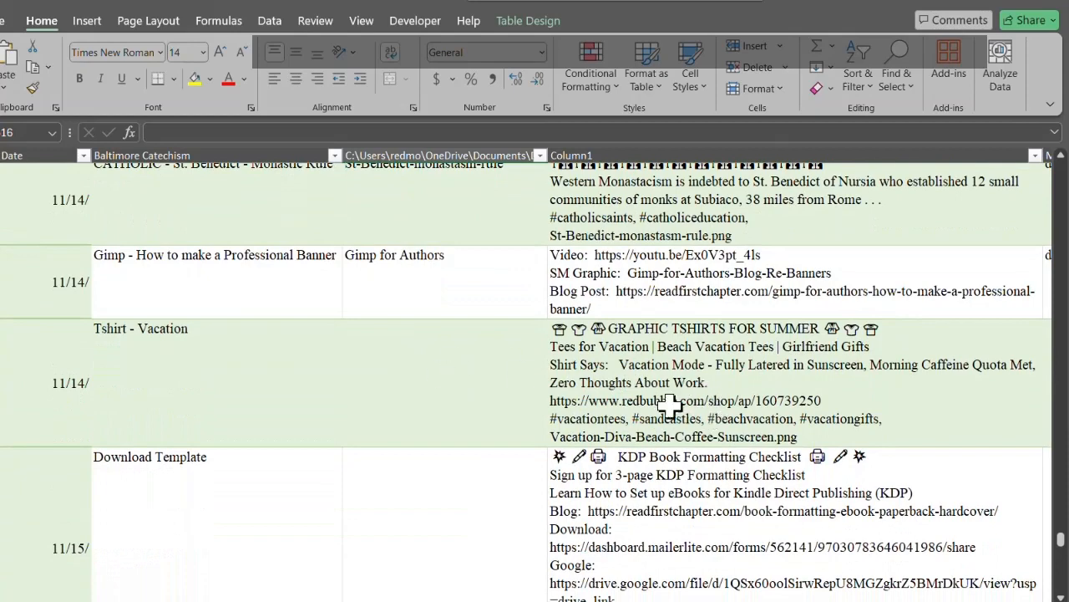
pyautogui.scroll(2, 746, 410)
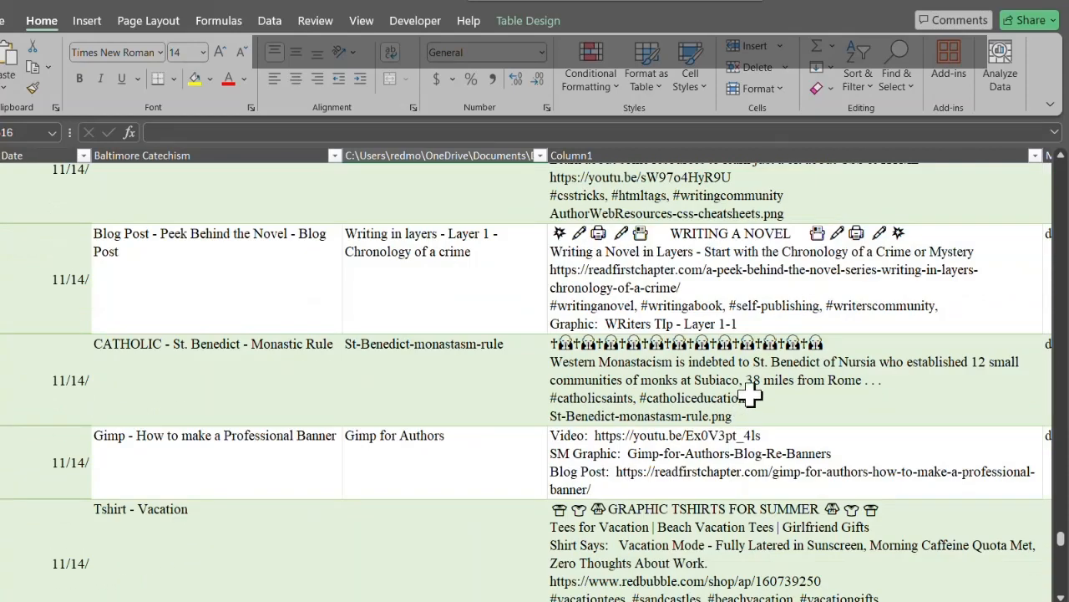